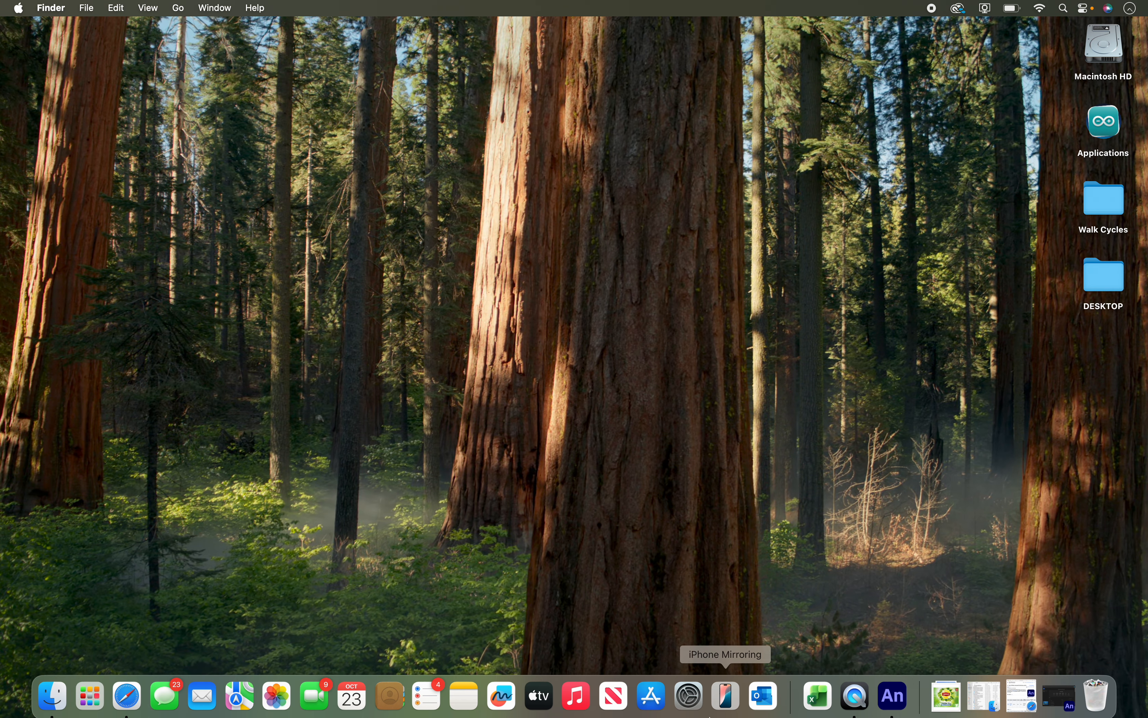
# - Switch to Safari, look over the Wikipedia list of Flash animated television series, and minimize the browser window
pyautogui.click(124, 693)
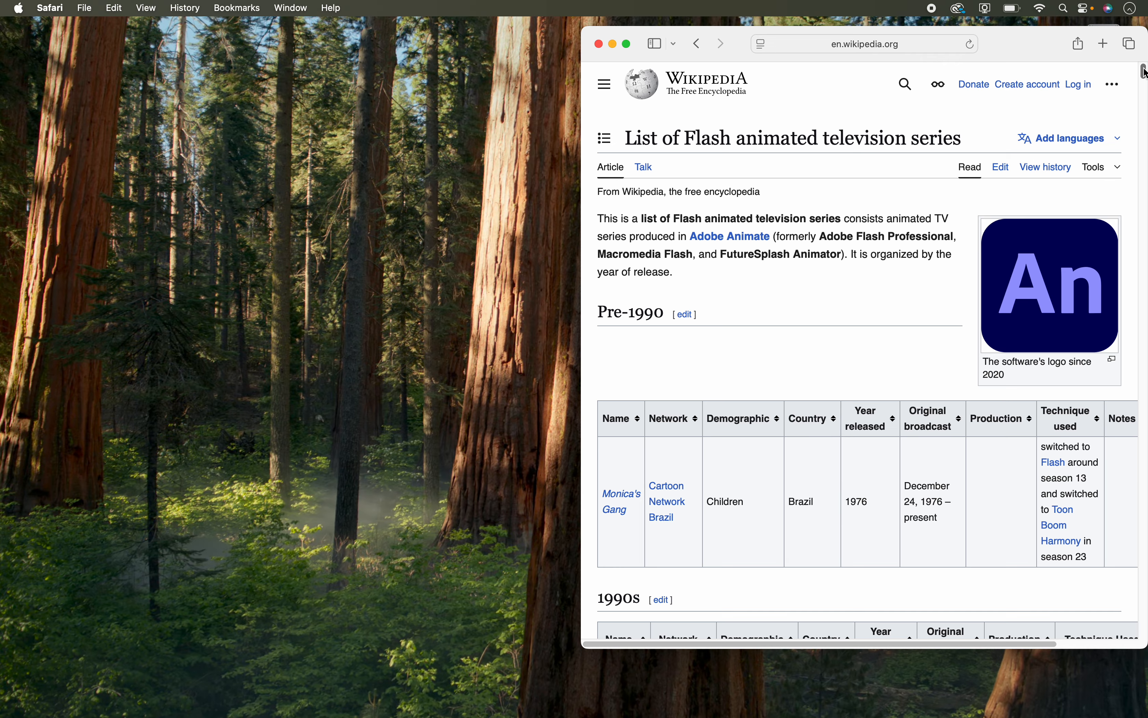
pyautogui.moveTo(1145, 68); pyautogui.dragTo(1145, 6)
pyautogui.click(617, 44)
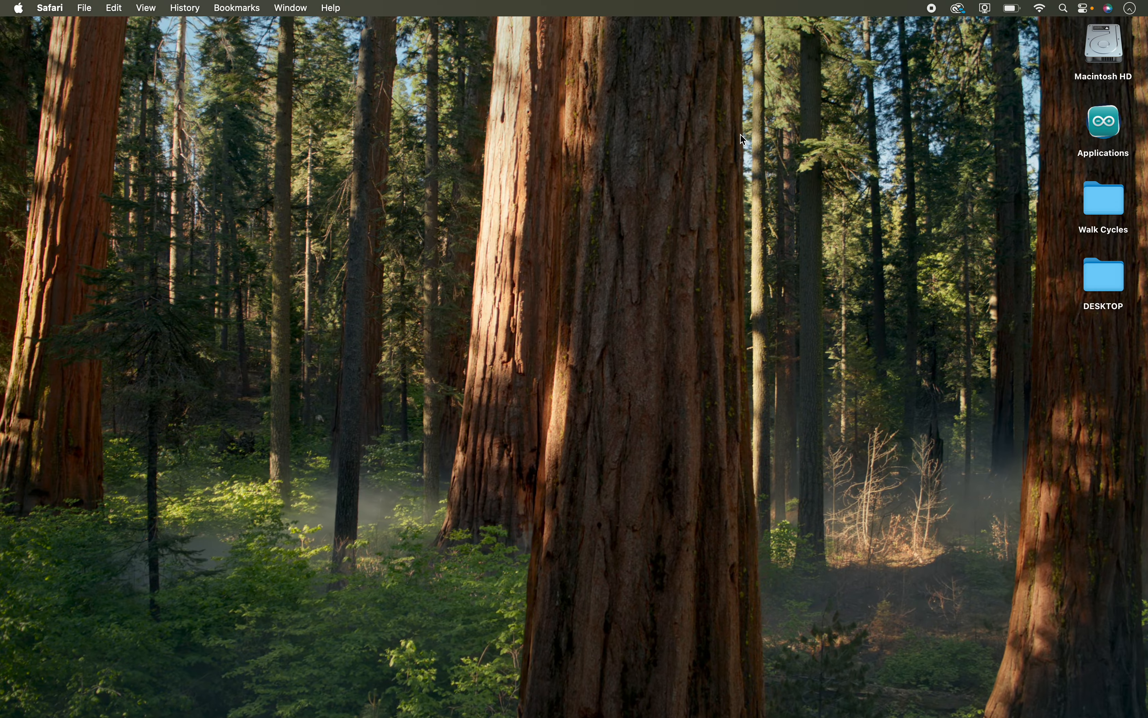
# - Open the Walk Cycles folder on the desktop and preview walkcycle.jpg
pyautogui.doubleClick(1091, 201)
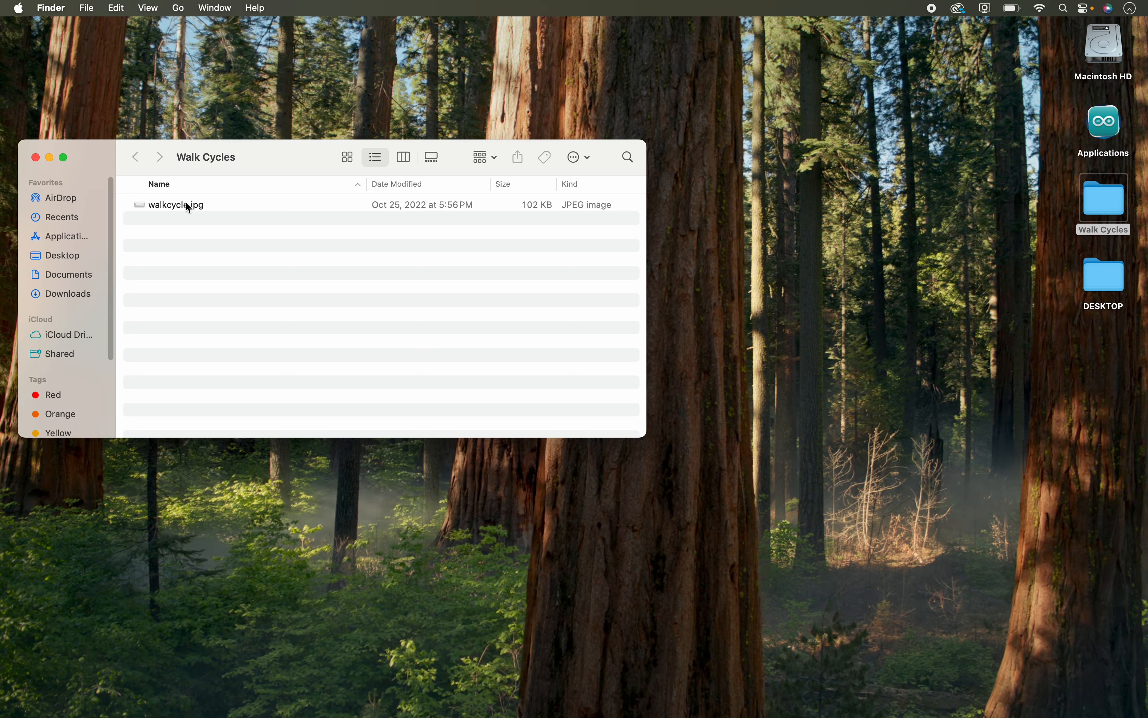
pyautogui.click(186, 201)
pyautogui.press('space')
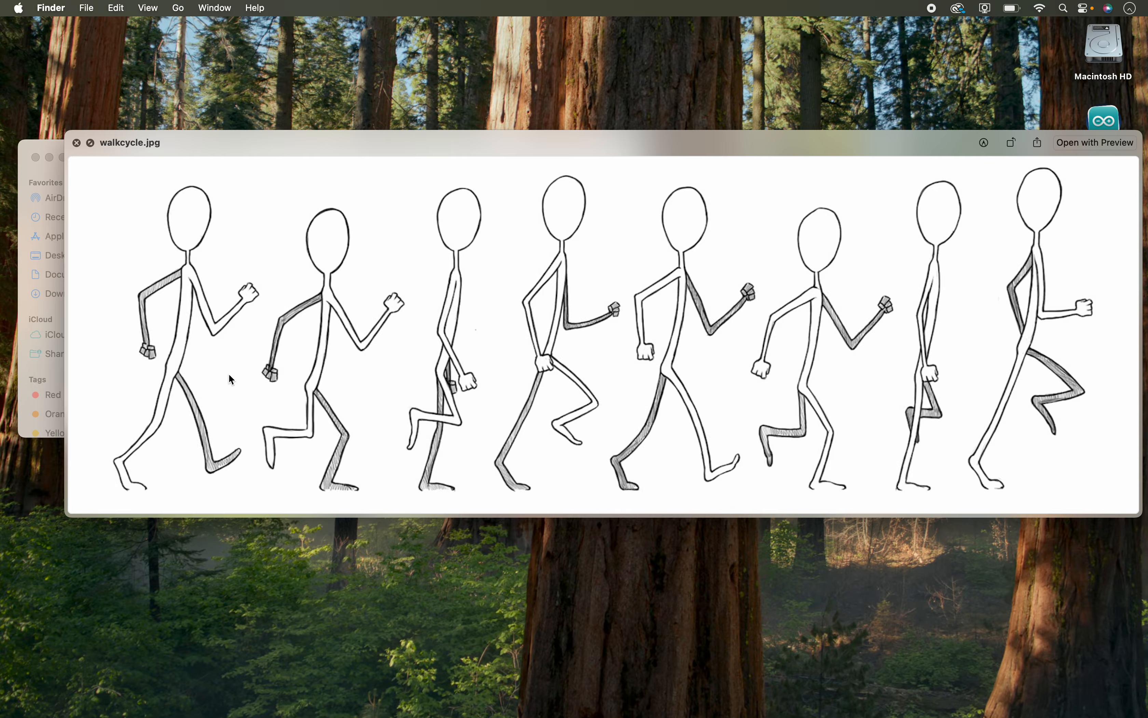
pyautogui.click(77, 143)
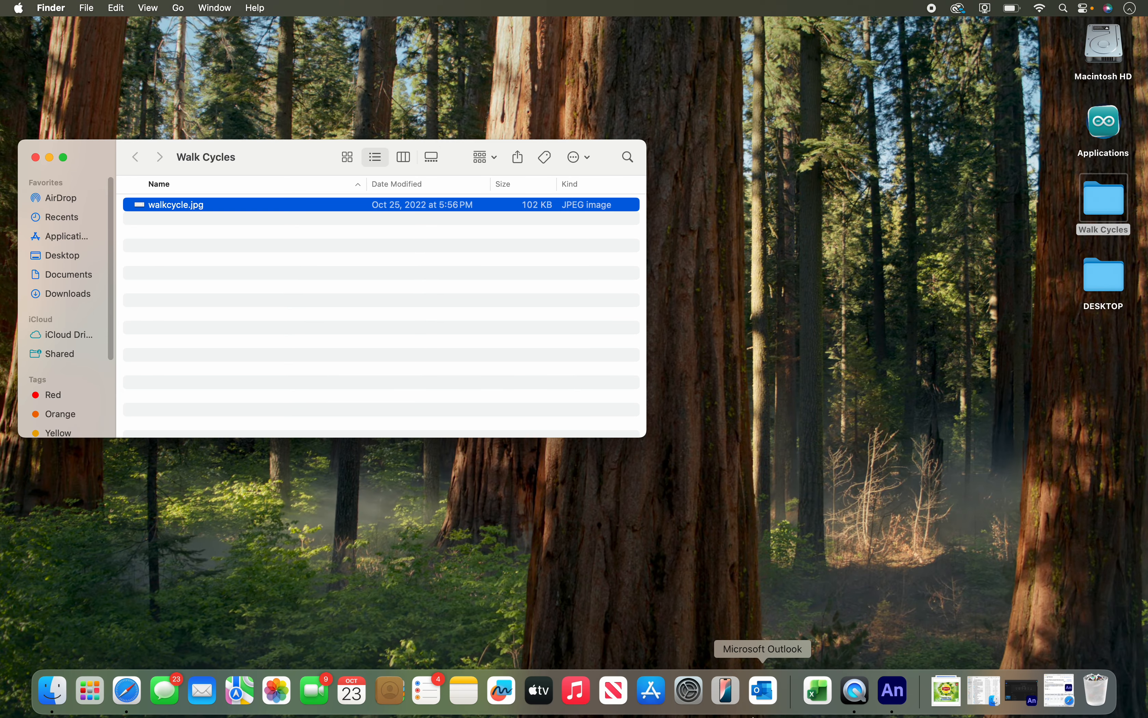
# - Launch Adobe Animate 2024 and bring its home screen into place
pyautogui.click(1068, 11)
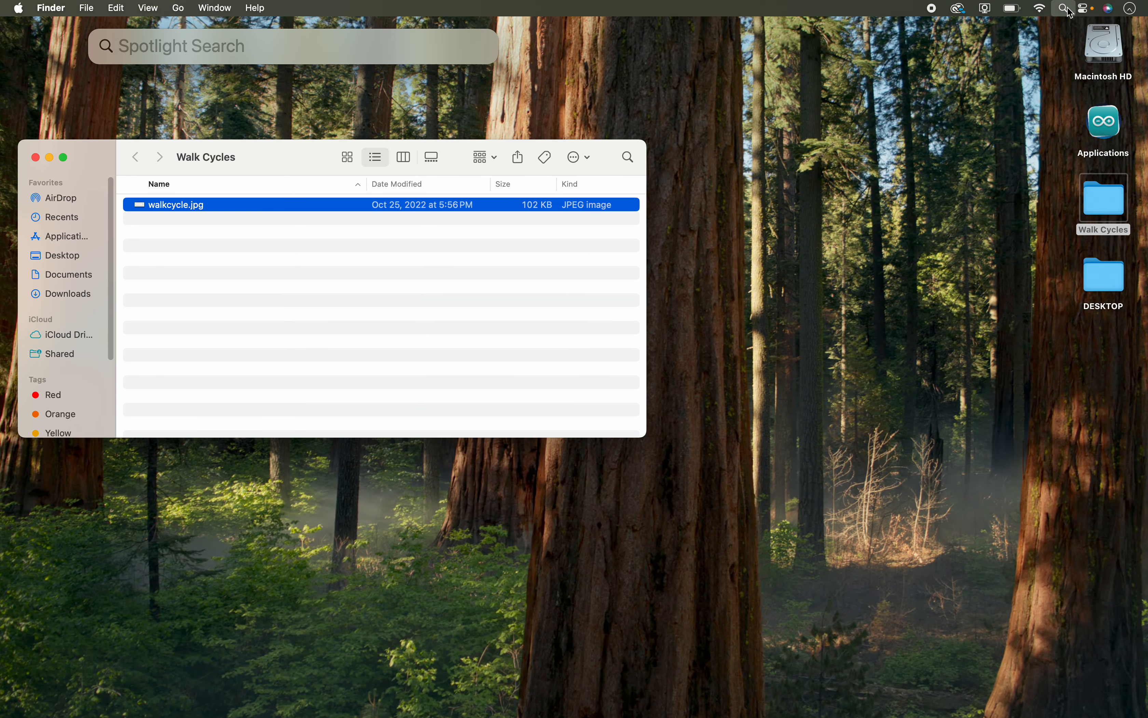
pyautogui.write('animate')
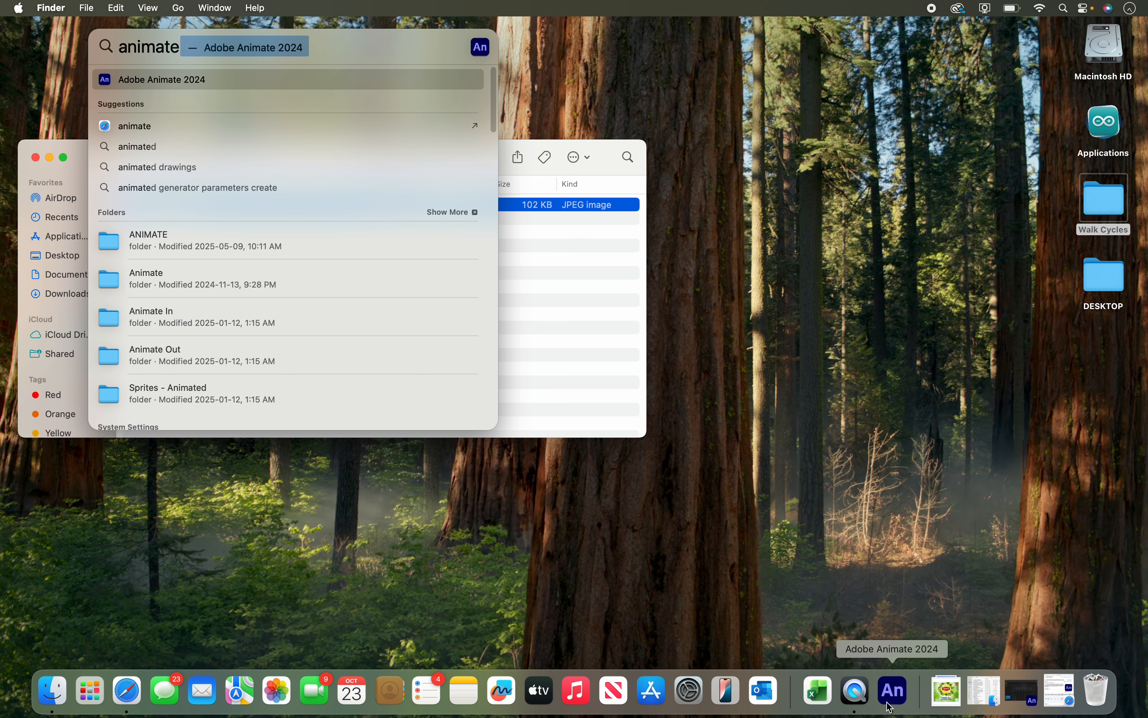
pyautogui.click(895, 706)
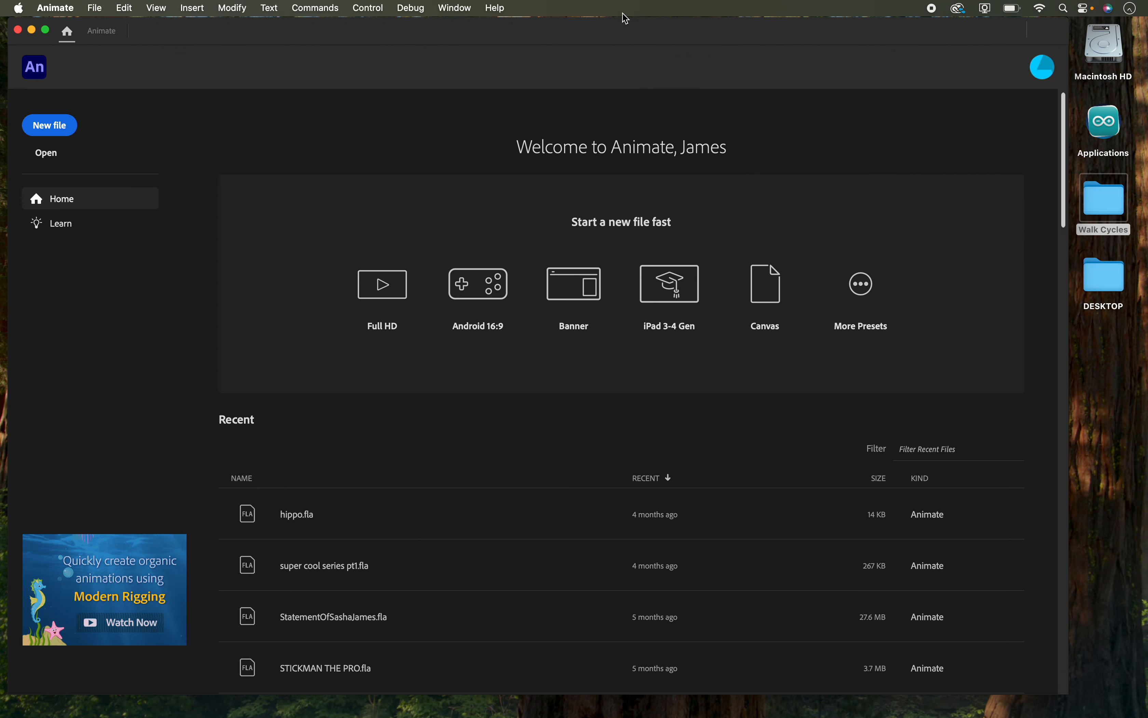
pyautogui.moveTo(596, 31)
pyautogui.mouseDown()
pyautogui.moveTo(613, 34)
pyautogui.moveTo(596, 37)
pyautogui.mouseUp()
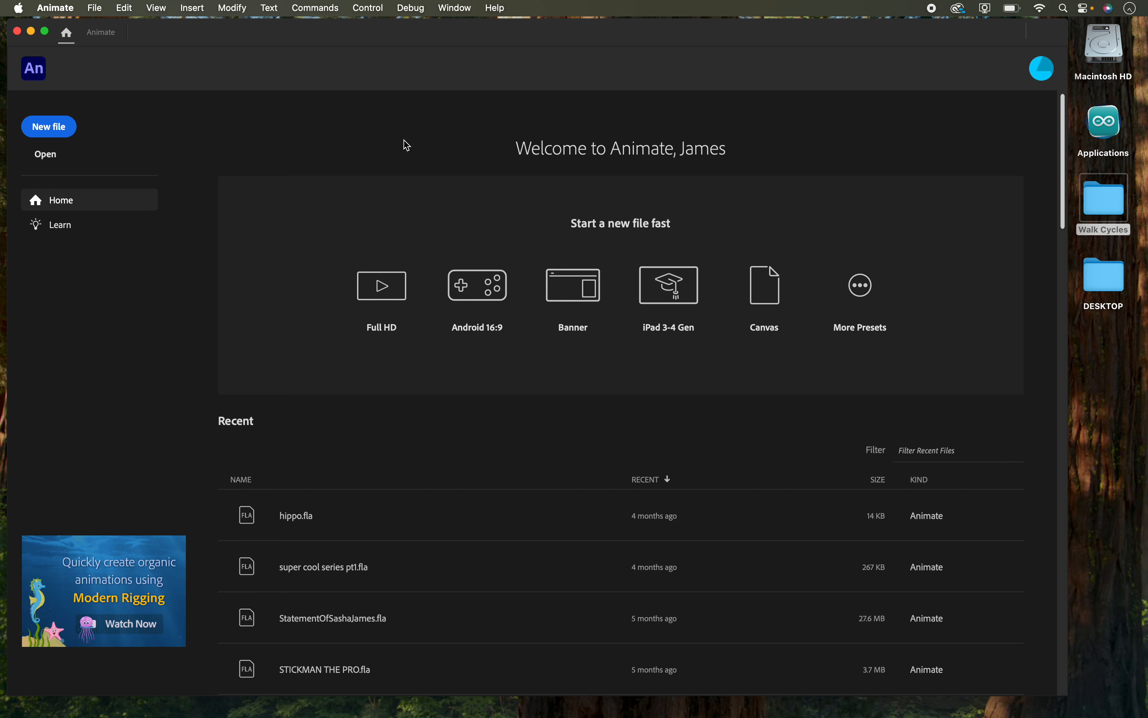
# - Create a Character Animation document with the HD 1280 x 720 preset, a frame rate of 12 and ActionScript 3.0
pyautogui.click(59, 130)
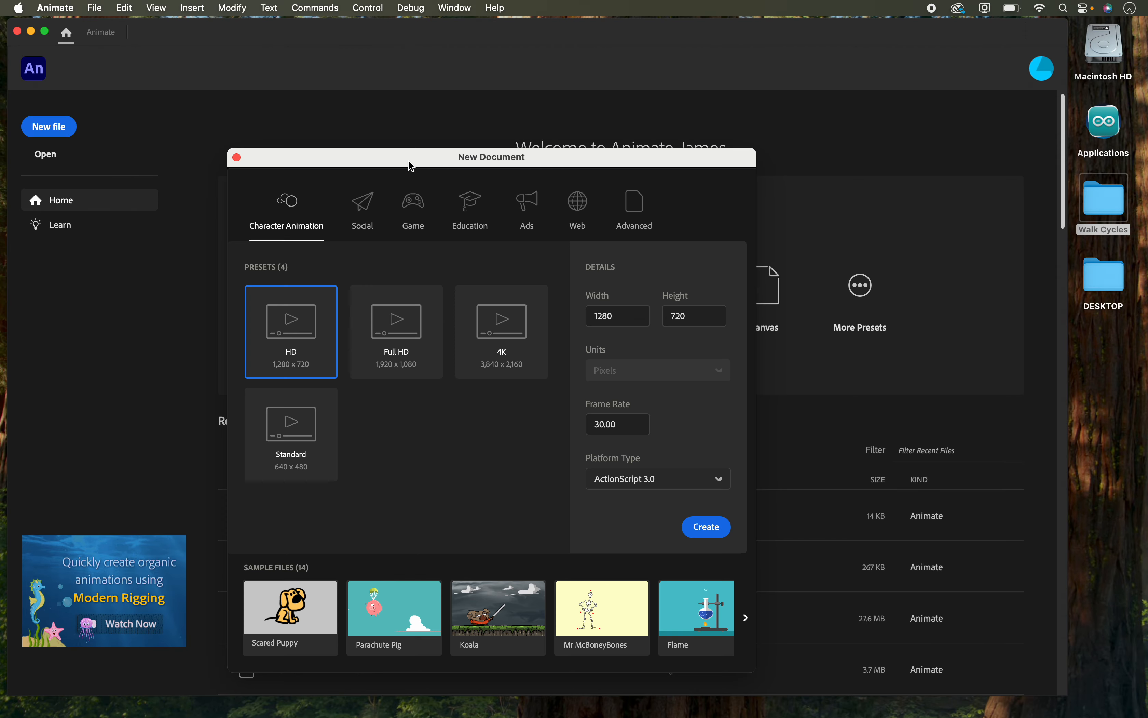
pyautogui.moveTo(412, 163); pyautogui.dragTo(416, 131)
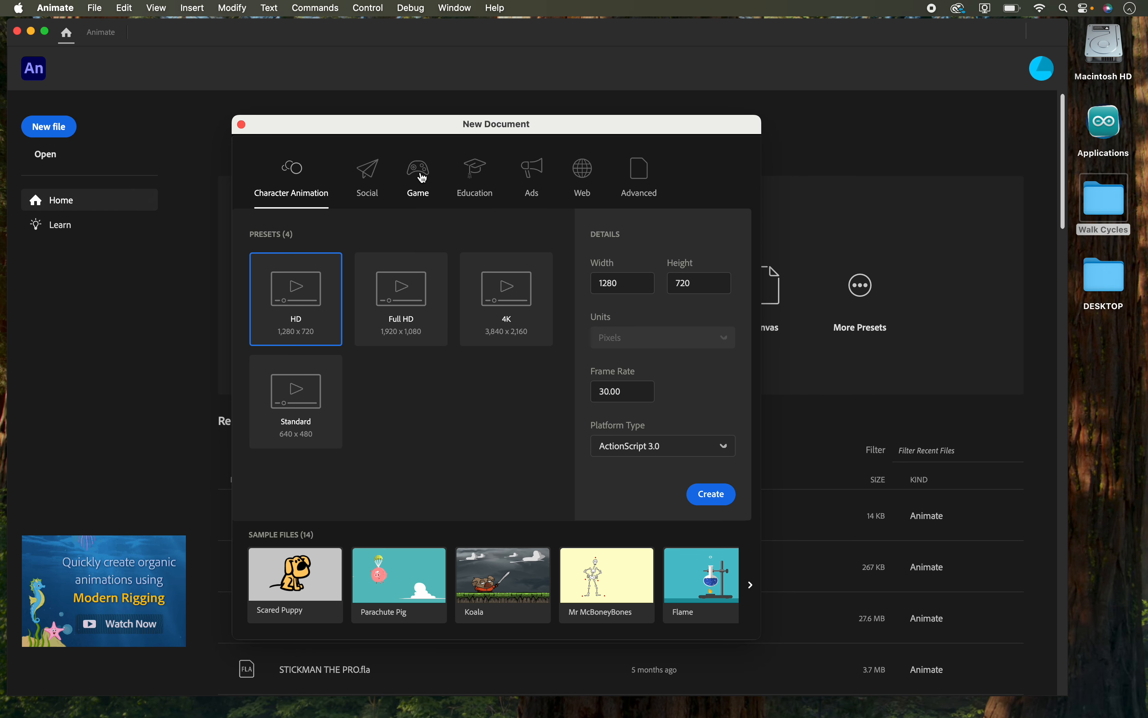
pyautogui.click(419, 175)
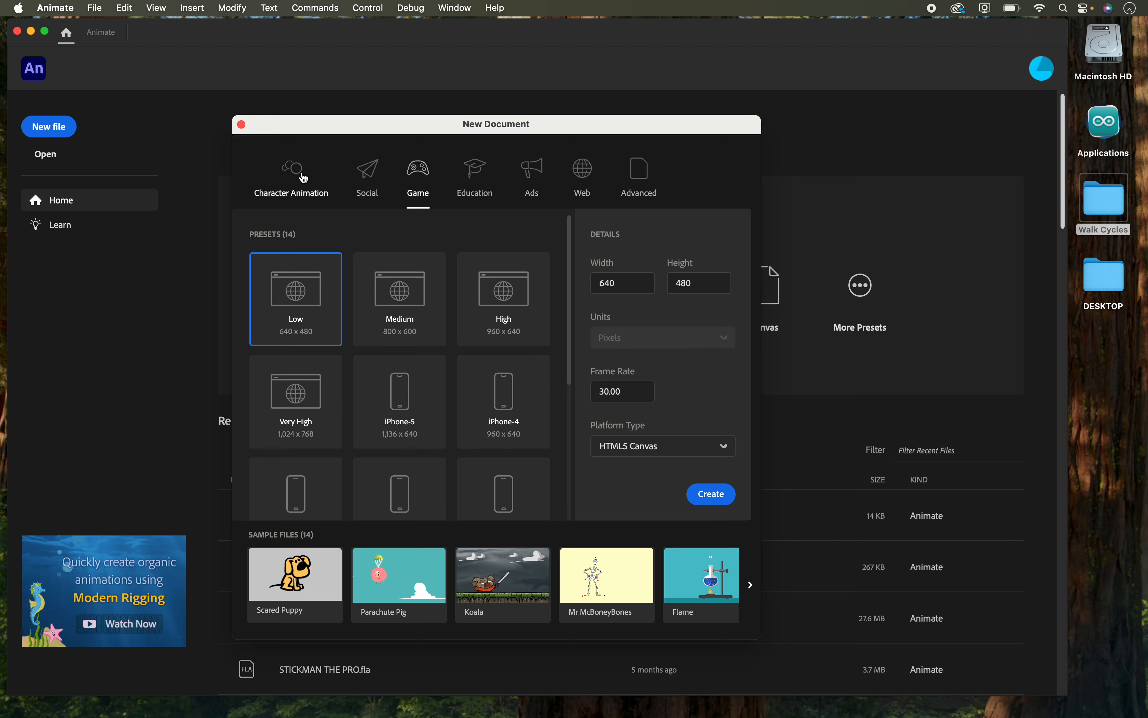
pyautogui.click(291, 177)
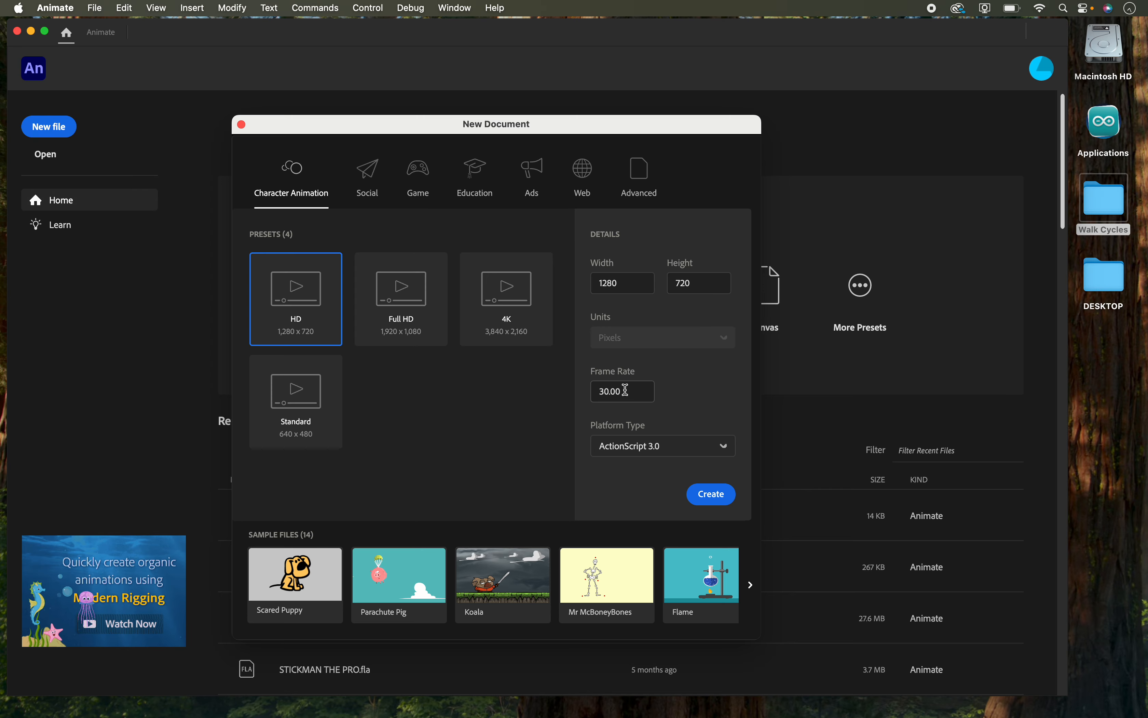
pyautogui.click(627, 390)
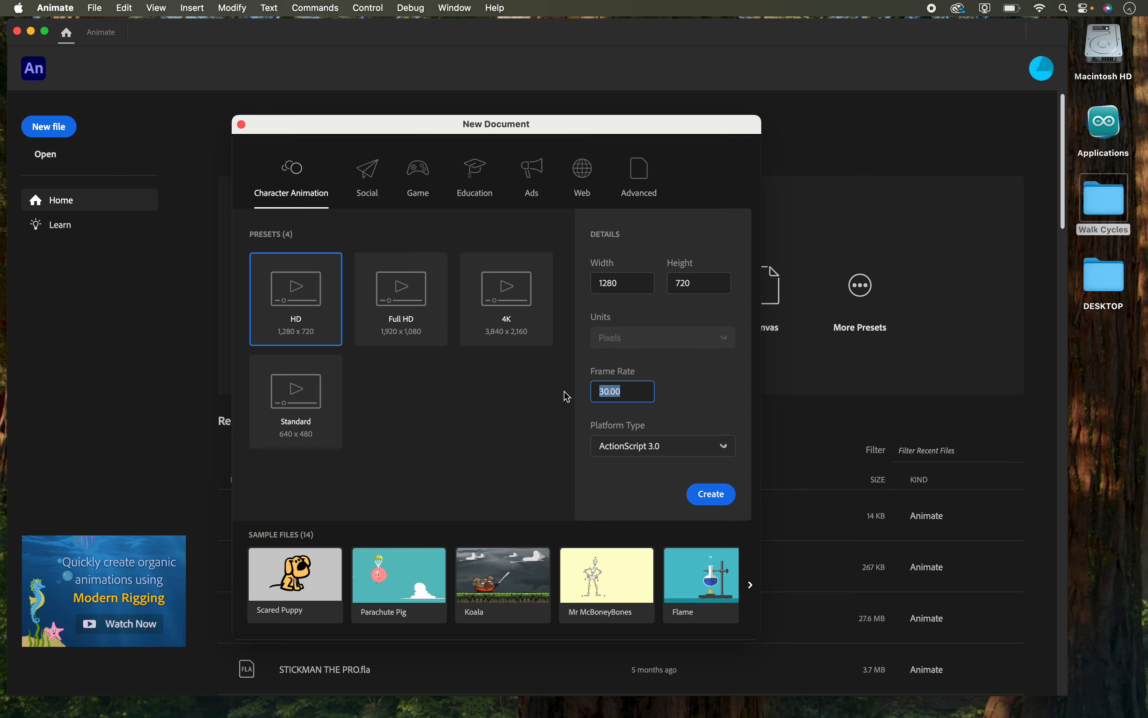
pyautogui.write('12')
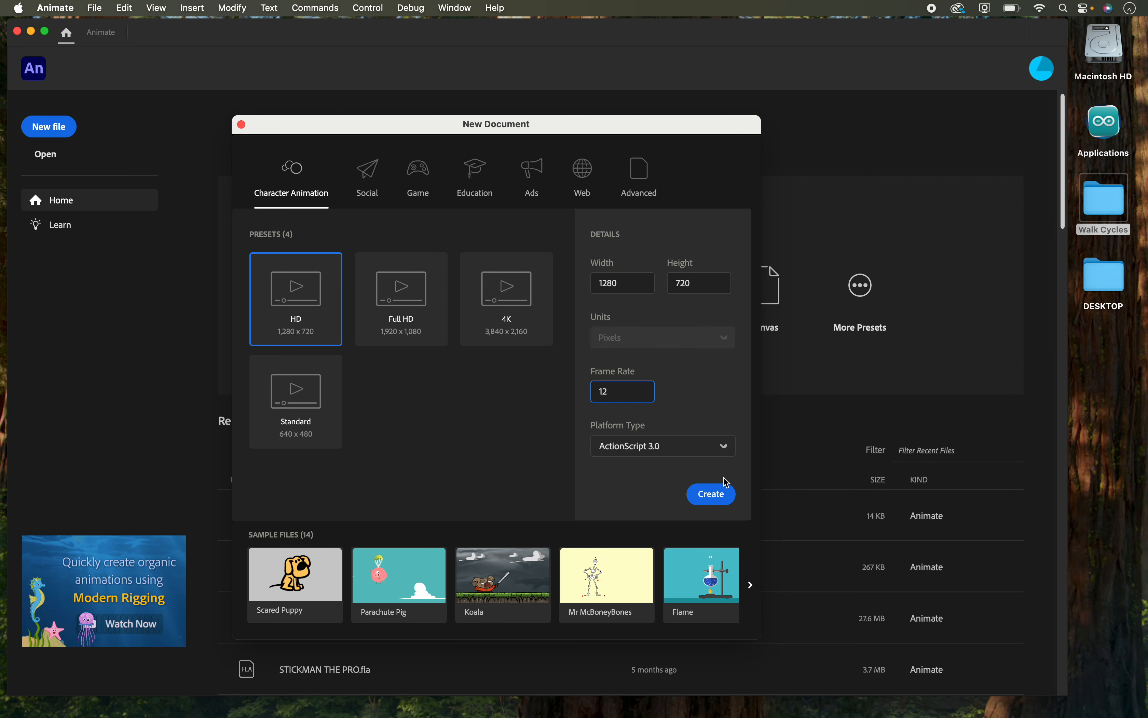
pyautogui.click(713, 503)
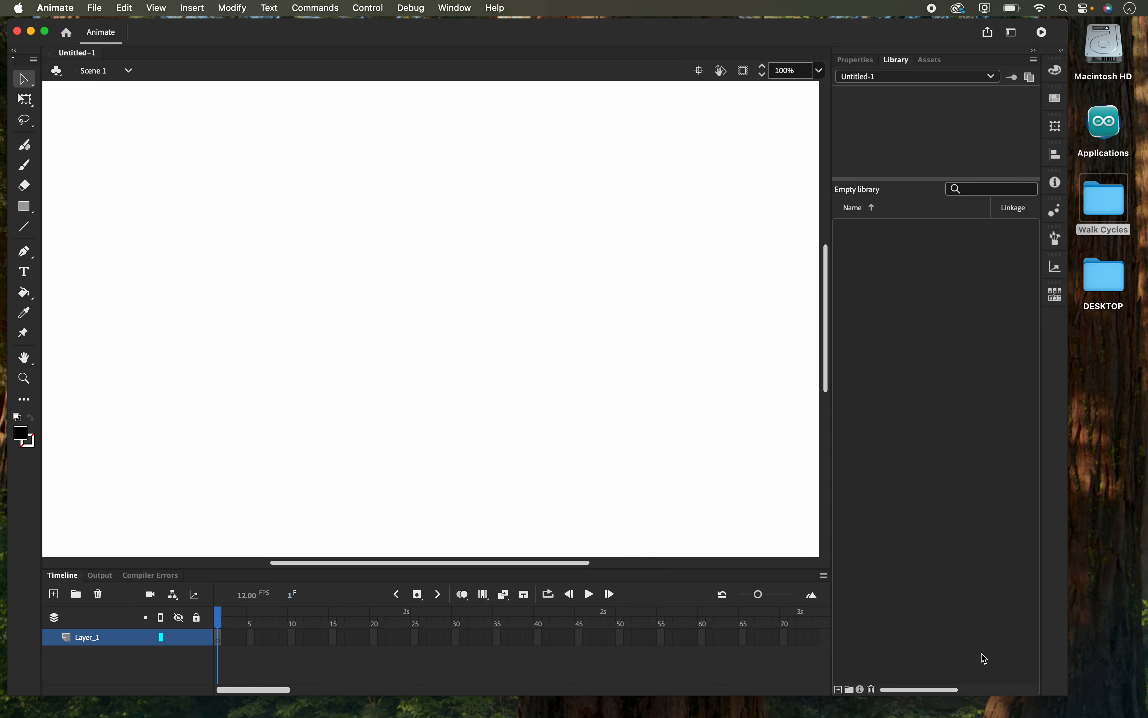
# - Enlarge the Animate window slightly and choose the Essentials workspace
pyautogui.click(1069, 700)
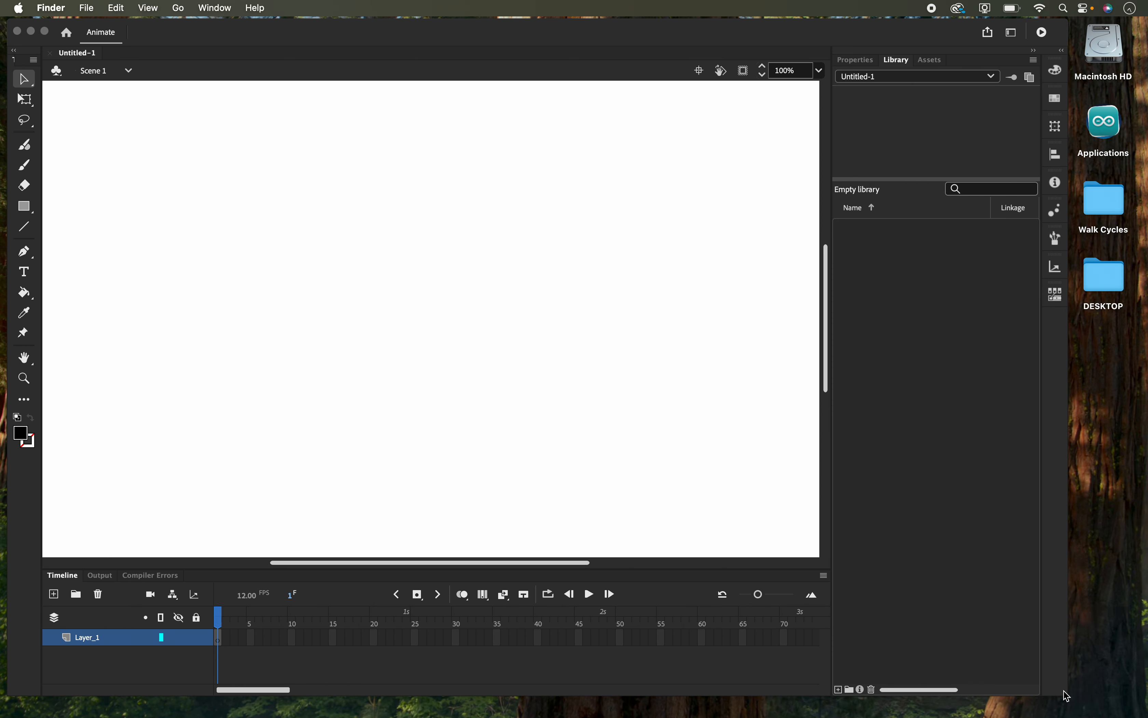
pyautogui.click(1064, 692)
pyautogui.moveTo(1065, 692); pyautogui.dragTo(1075, 702)
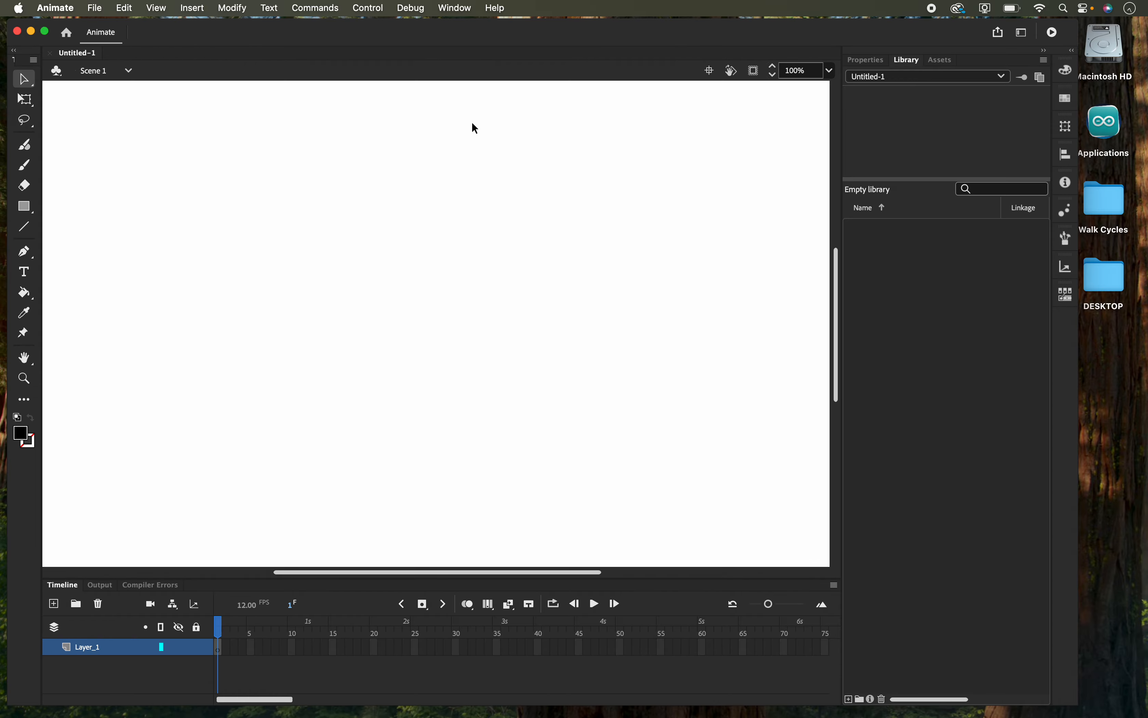
pyautogui.click(454, 9)
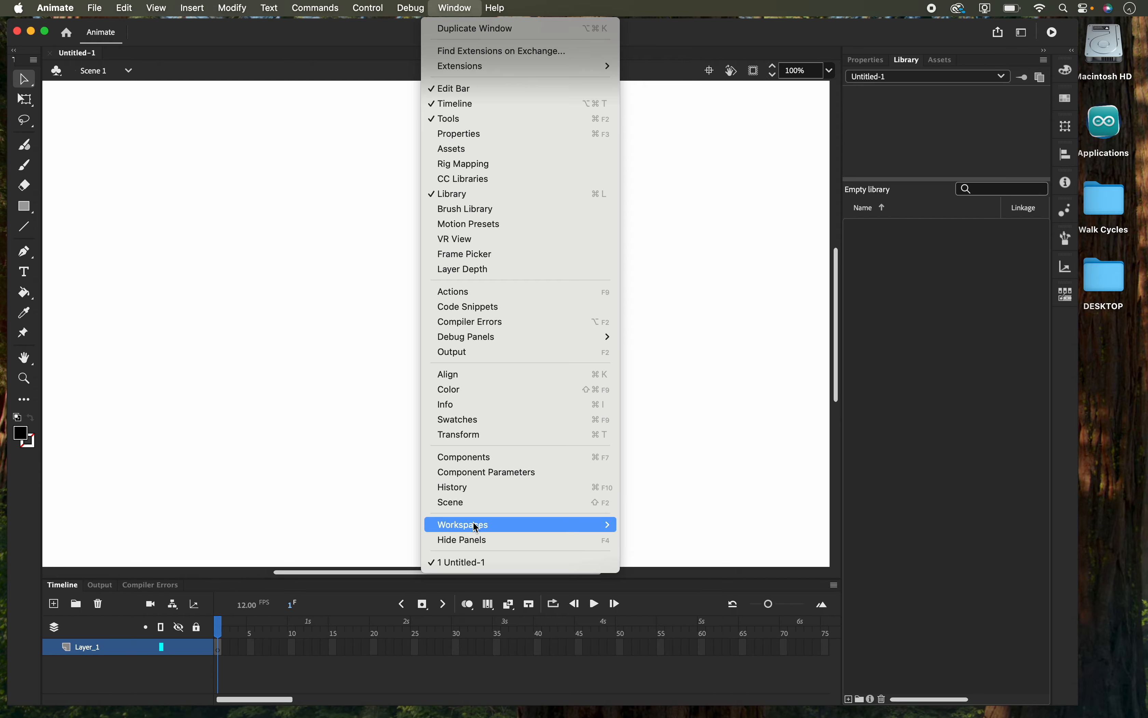
pyautogui.moveTo(479, 524)
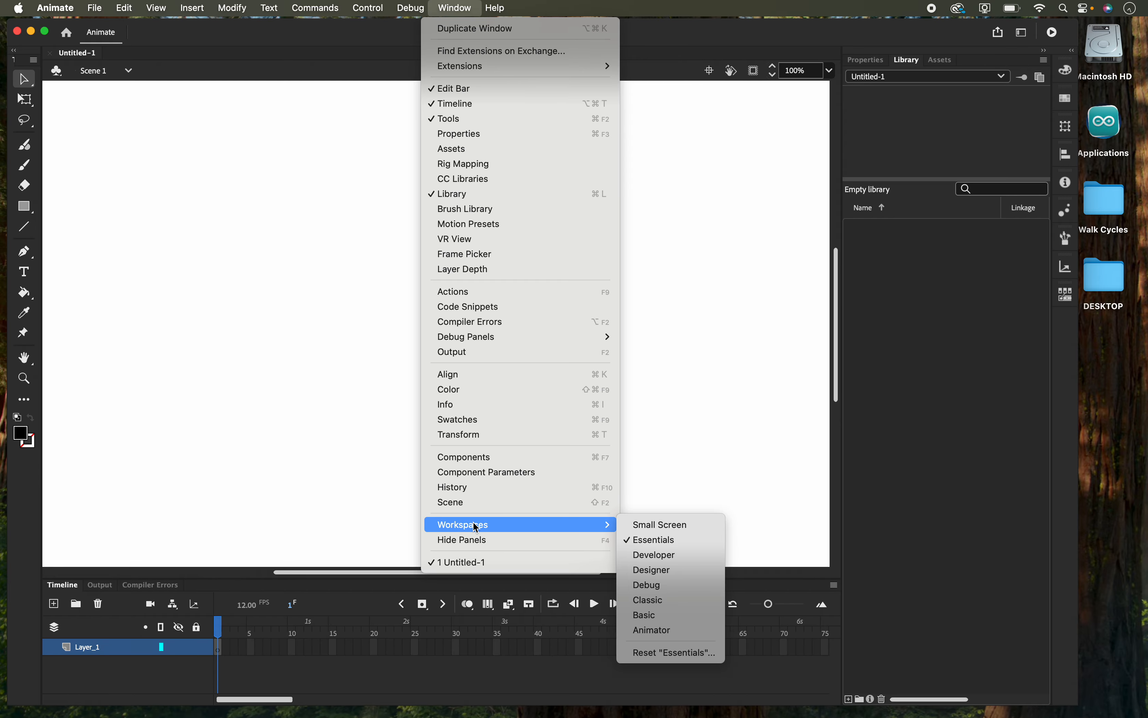
pyautogui.click(656, 541)
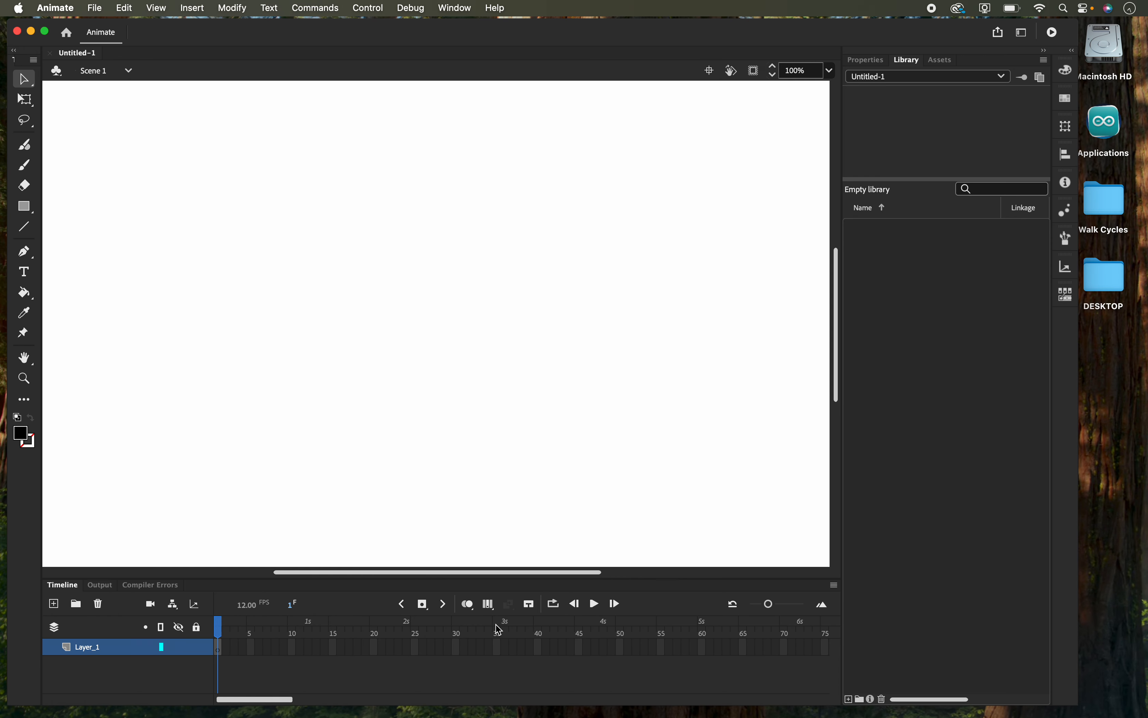
pyautogui.click(308, 646)
pyautogui.click(406, 648)
pyautogui.click(218, 649)
# - Magnify the blank stage with the Zoom tool and restore the view with Fit in Window
pyautogui.click(25, 378)
pyautogui.moveTo(521, 376); pyautogui.dragTo(466, 370)
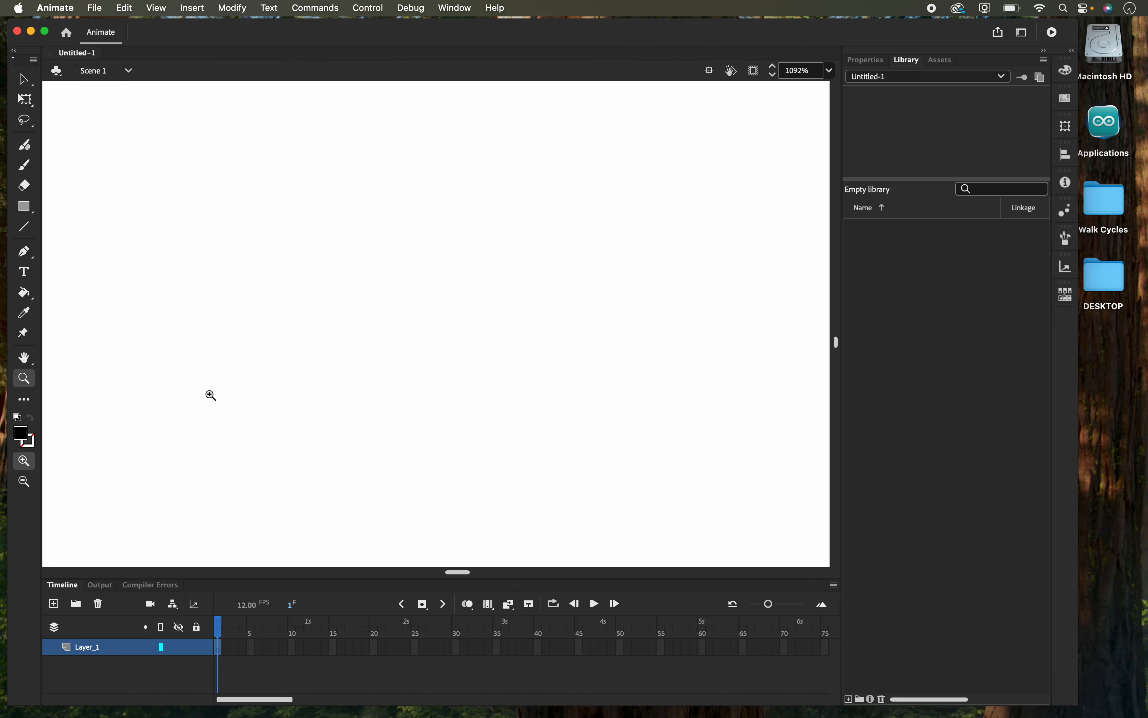
pyautogui.scroll(10, 222, 389)
pyautogui.hscroll(-10, 221, 389)
pyautogui.click(831, 73)
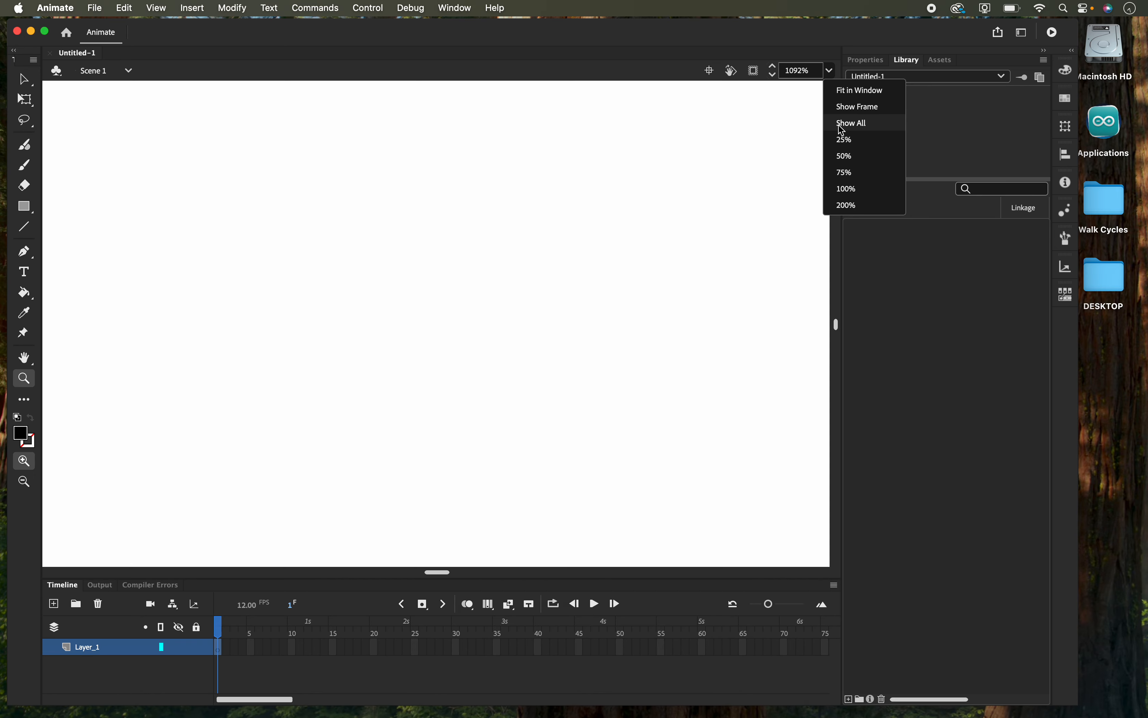
pyautogui.click(847, 94)
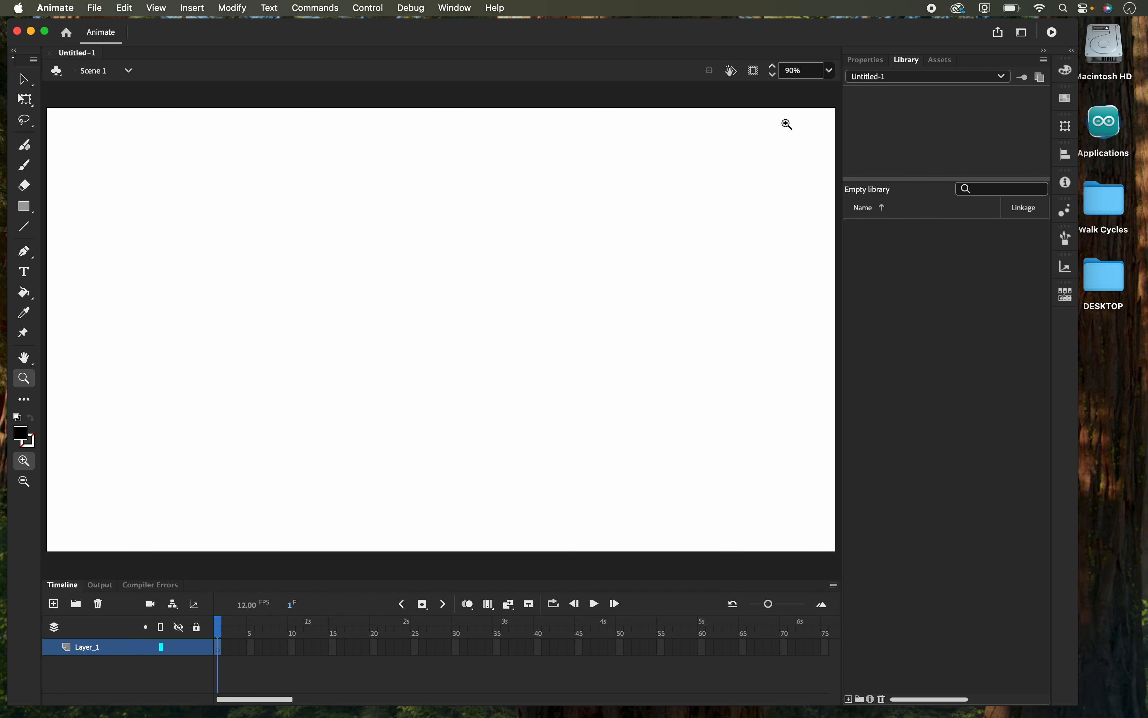
# - Try the magnification presets, zoom into a rectangular area of the stage, and return to the full stage with Show Frame
pyautogui.click(832, 71)
pyautogui.click(832, 71)
pyautogui.click(832, 71)
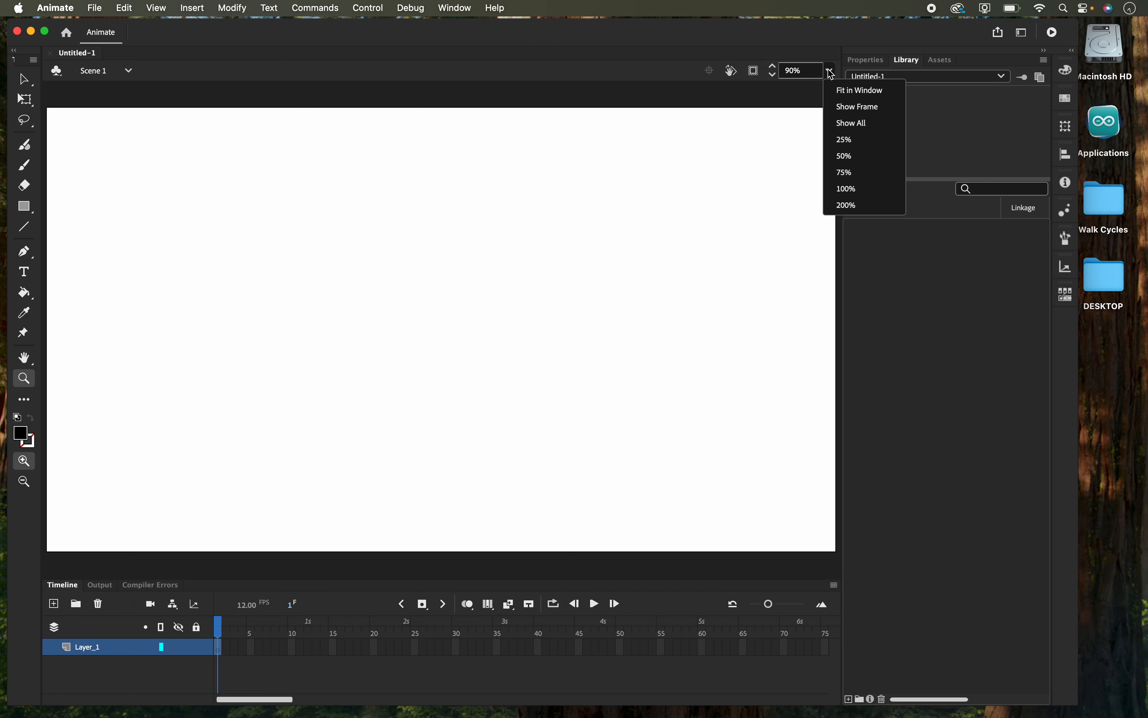
pyautogui.click(832, 72)
pyautogui.click(832, 72)
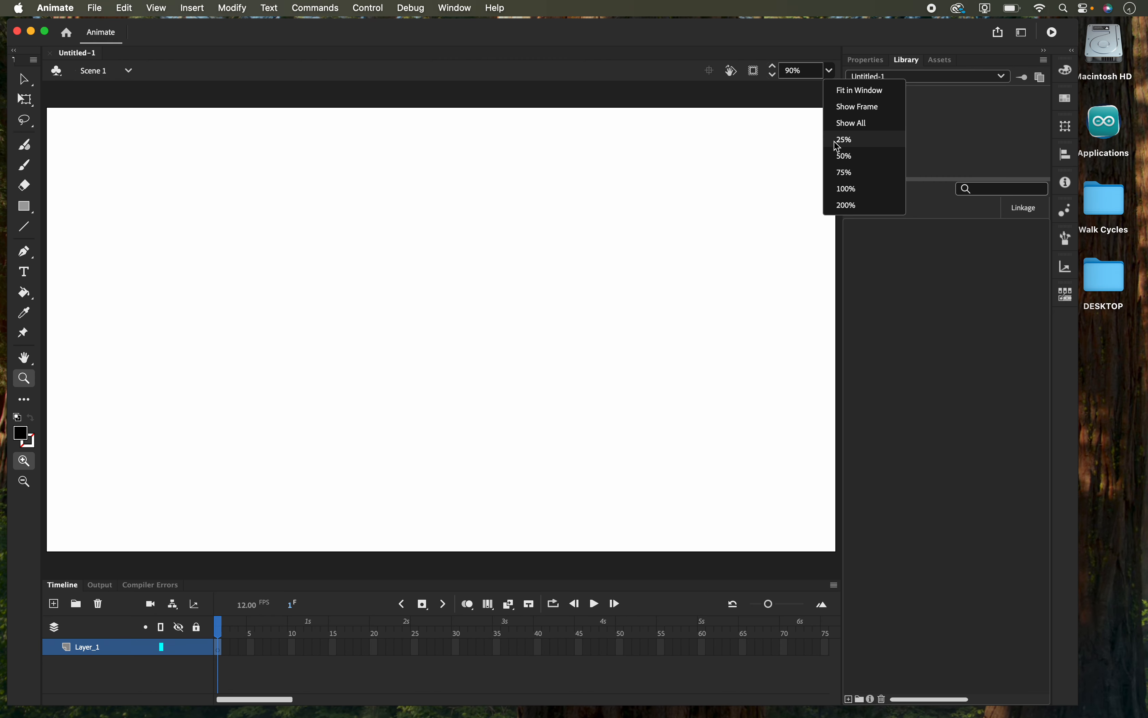
pyautogui.click(849, 91)
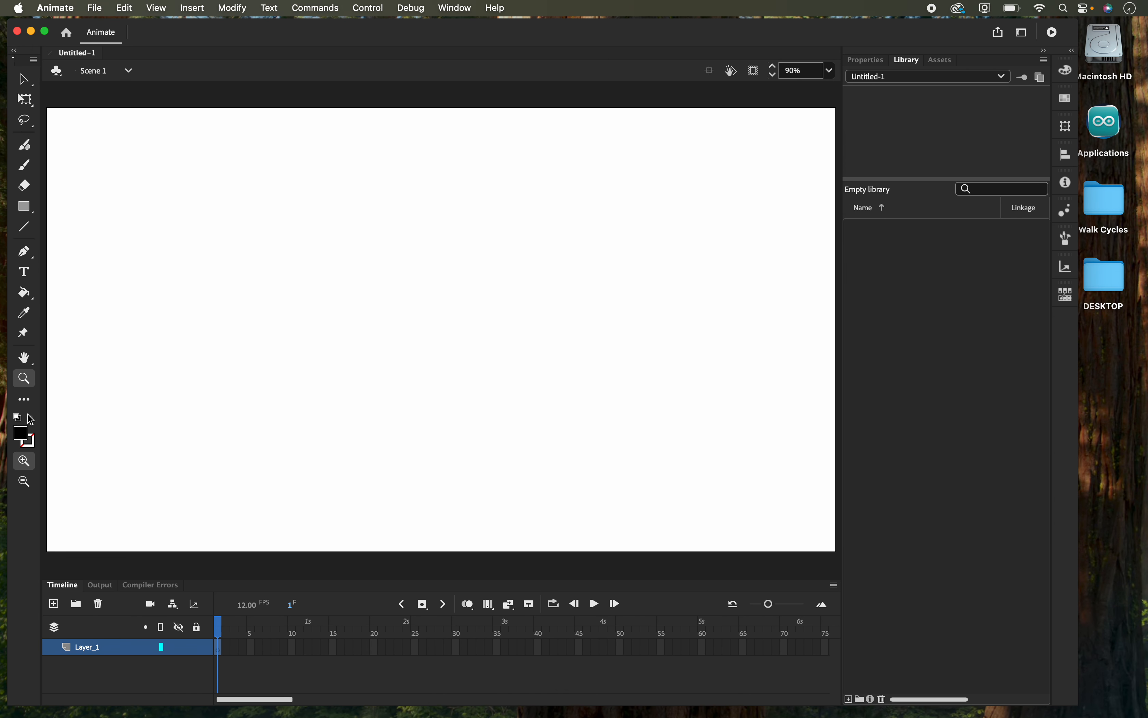
pyautogui.moveTo(201, 225); pyautogui.dragTo(490, 470)
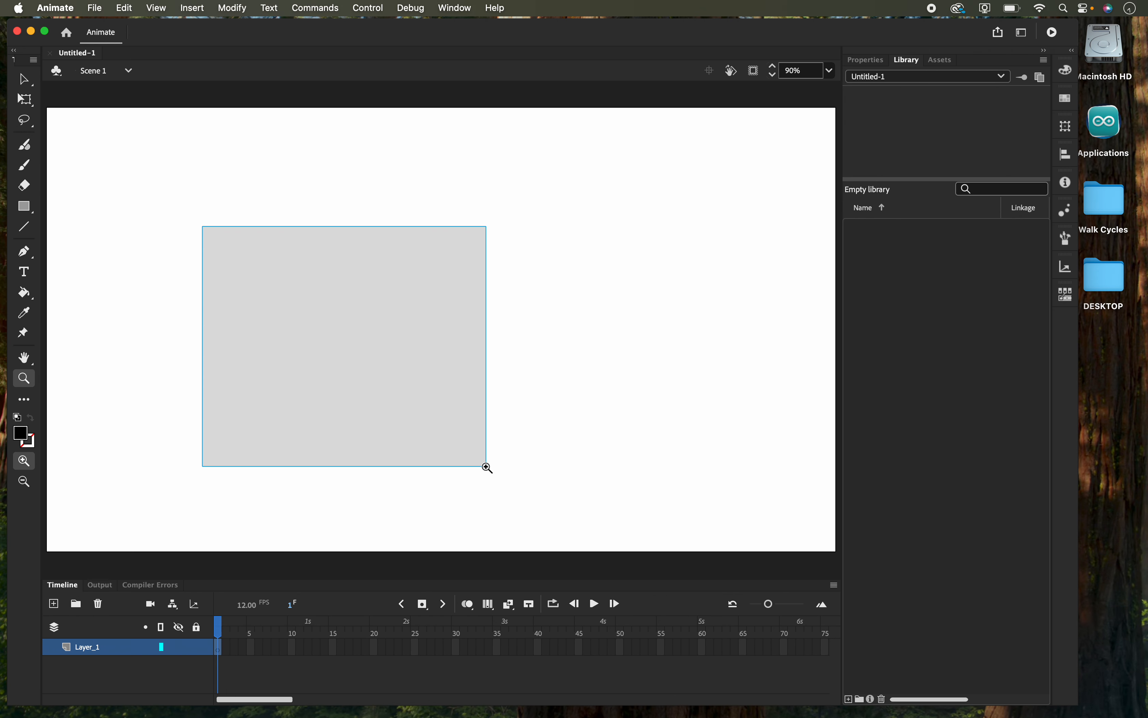
pyautogui.click(831, 71)
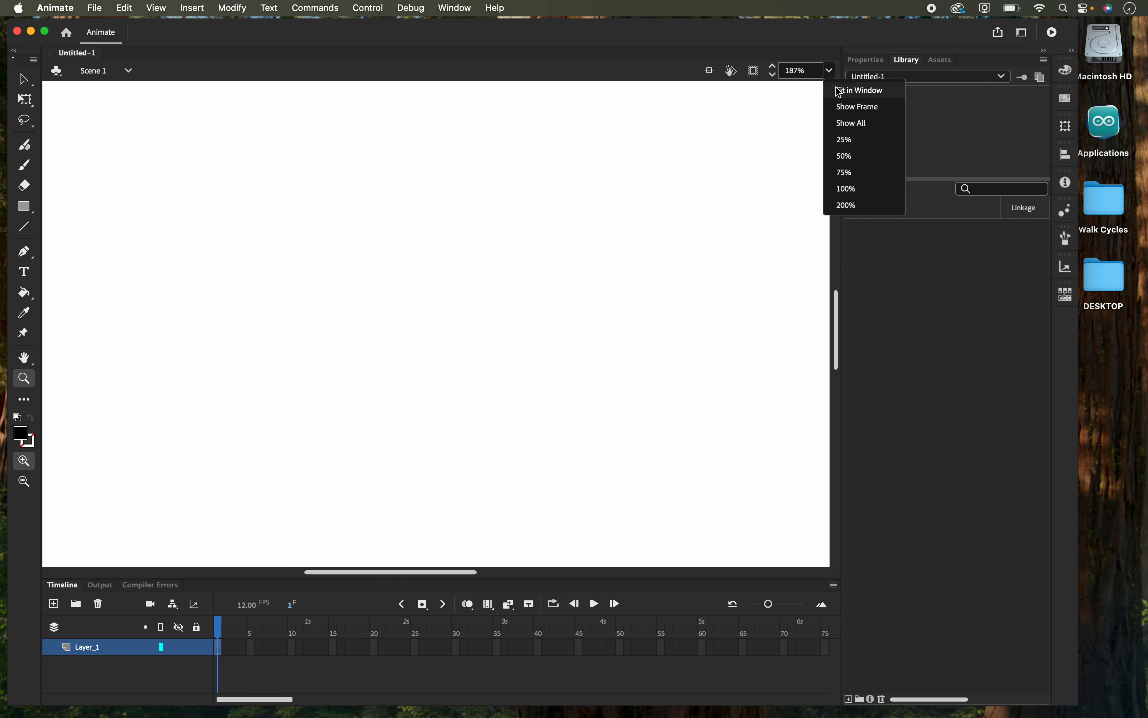
pyautogui.click(848, 106)
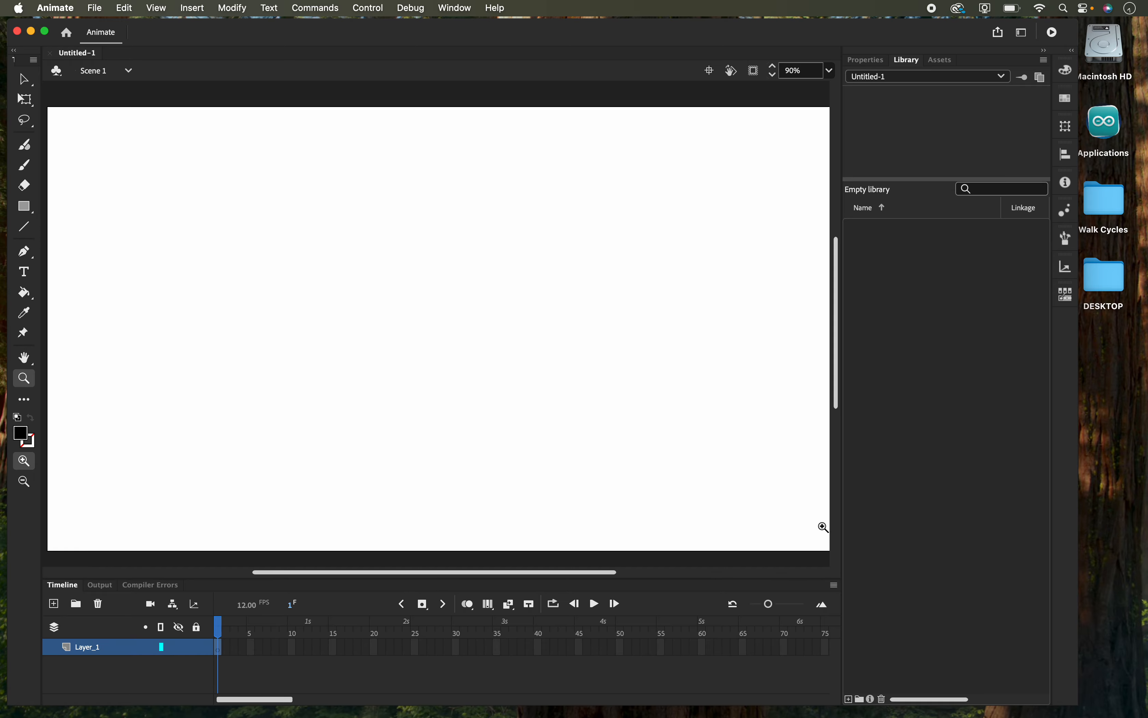
# - Import walkcycle.jpg from the Walk Cycles folder onto the stage in frame 1 of Layer_1
pyautogui.doubleClick(1106, 201)
pyautogui.moveTo(265, 165); pyautogui.dragTo(910, 308)
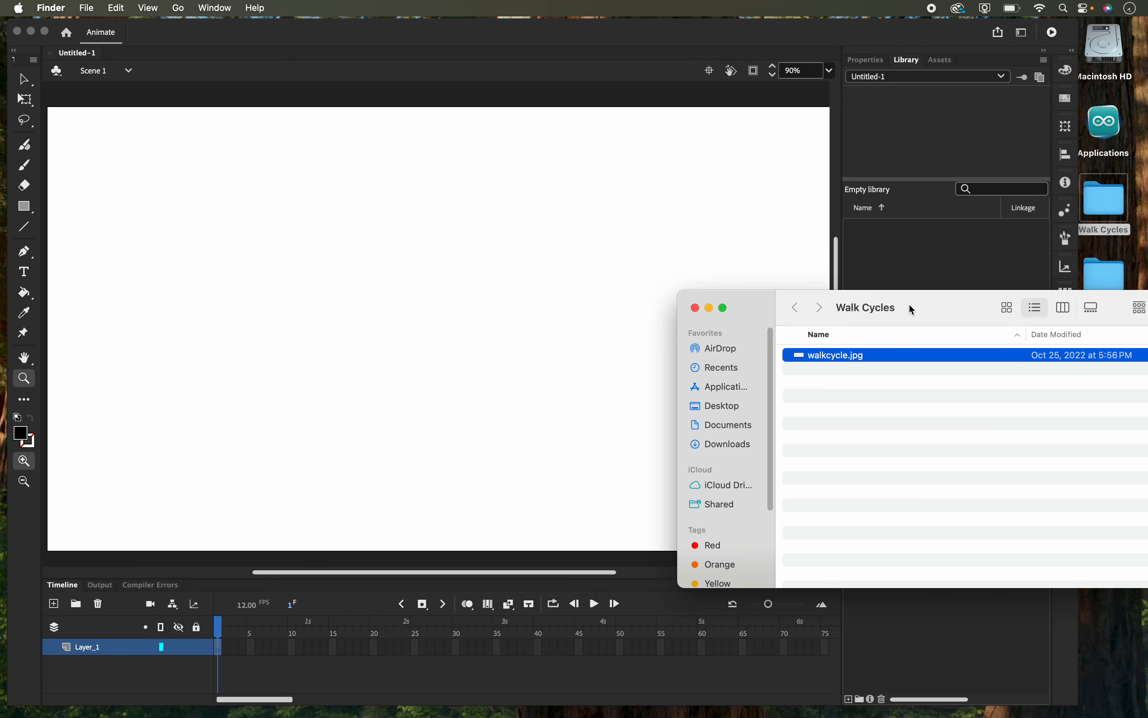
pyautogui.moveTo(824, 355); pyautogui.dragTo(283, 243)
pyautogui.click(286, 241)
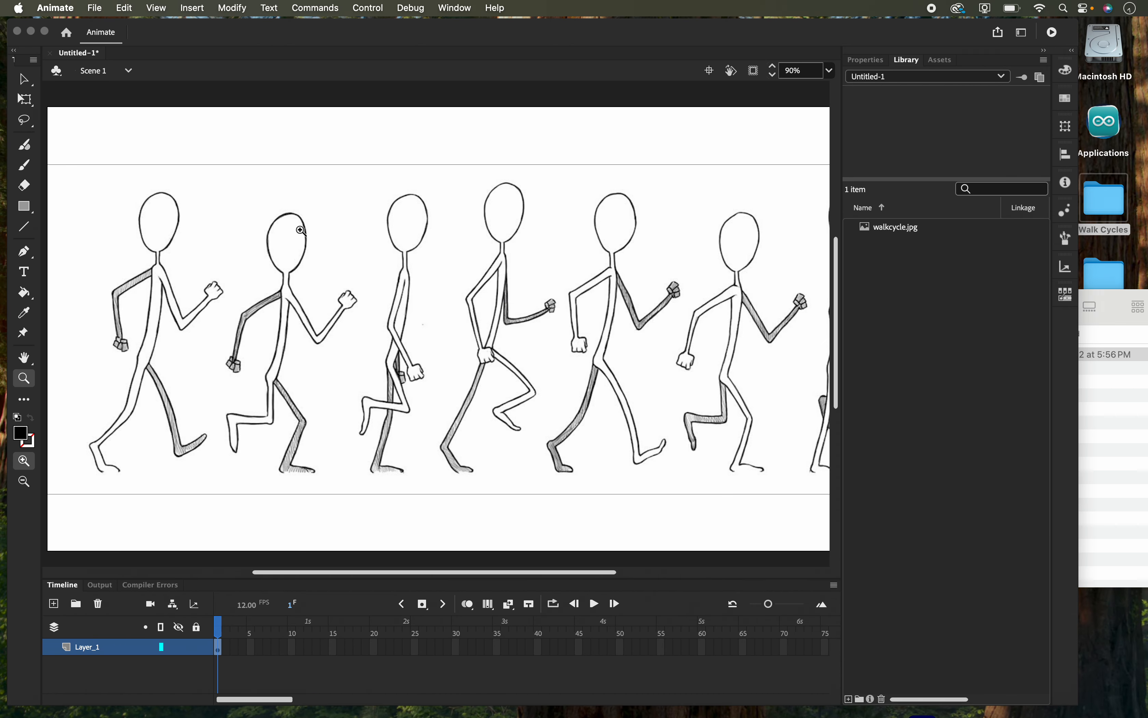
# - Fit the stage with the walk cycle image in the window and activate the Selection tool
pyautogui.moveTo(307, 272); pyautogui.dragTo(343, 240)
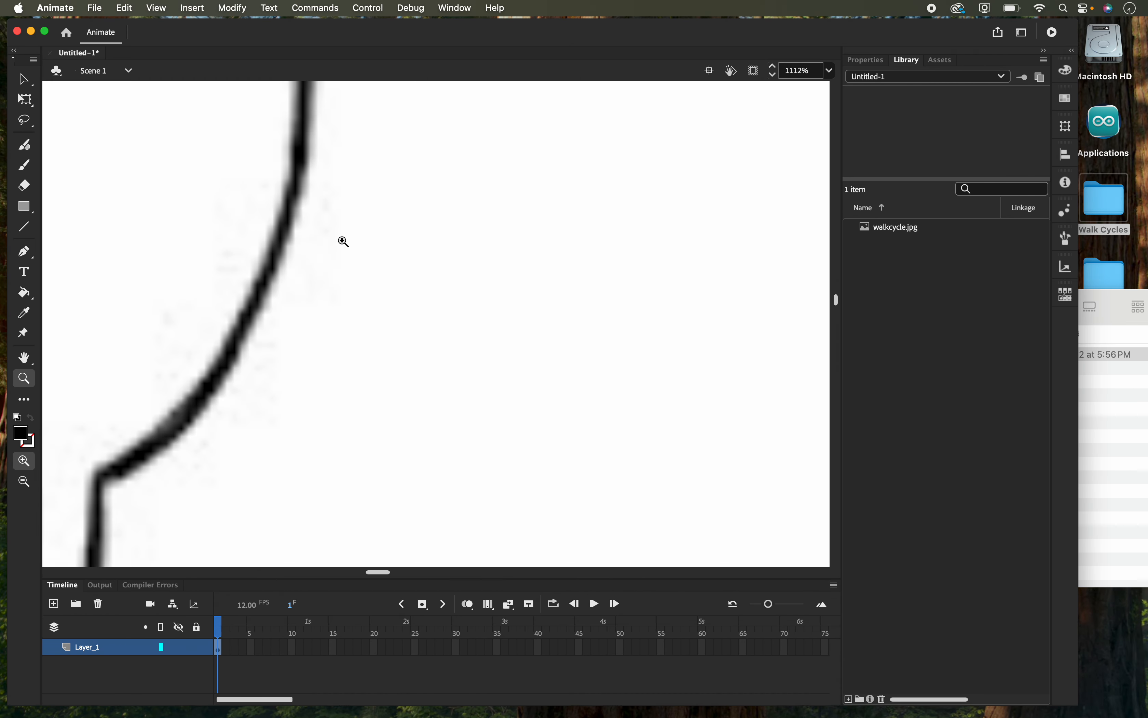
pyautogui.click(831, 71)
pyautogui.click(860, 90)
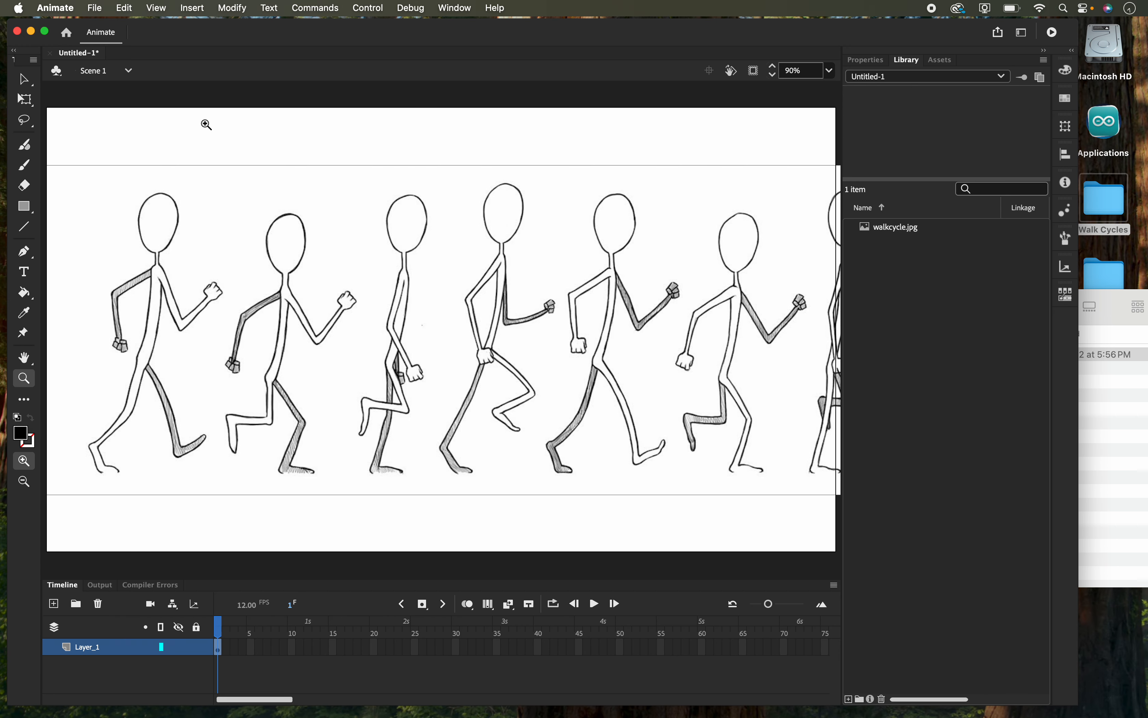
pyautogui.click(24, 80)
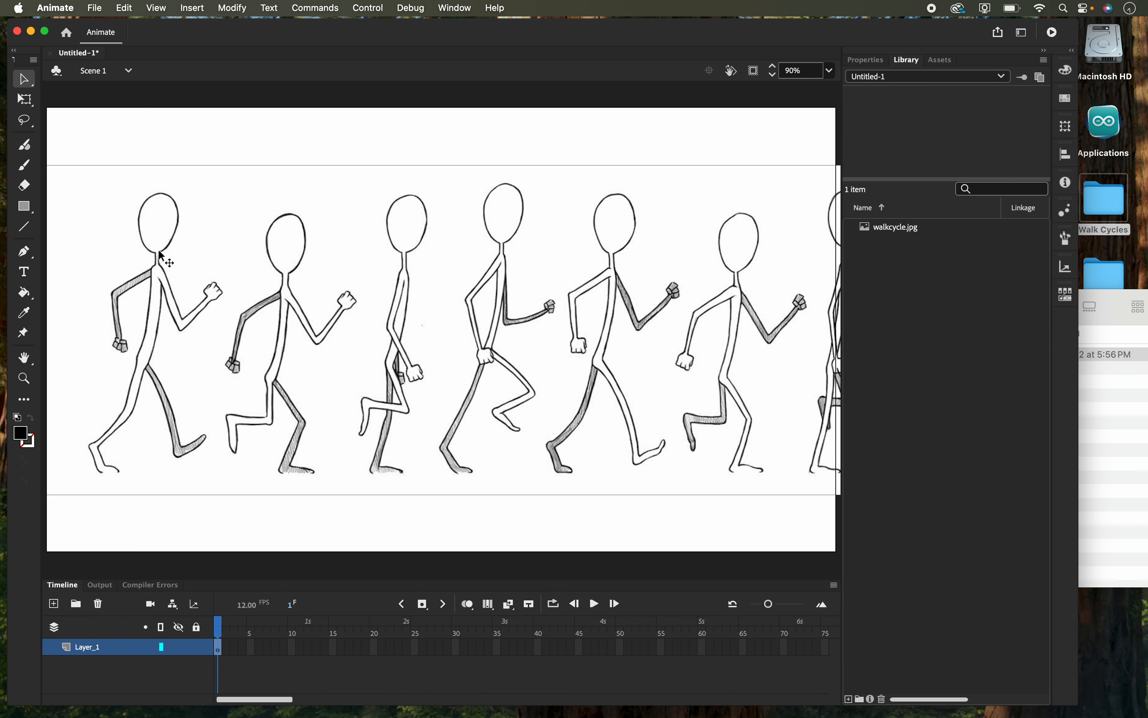
# - Move the walk cycle image slightly up and to the right on the stage and activate the Free Transform tool
pyautogui.moveTo(155, 250); pyautogui.dragTo(175, 226)
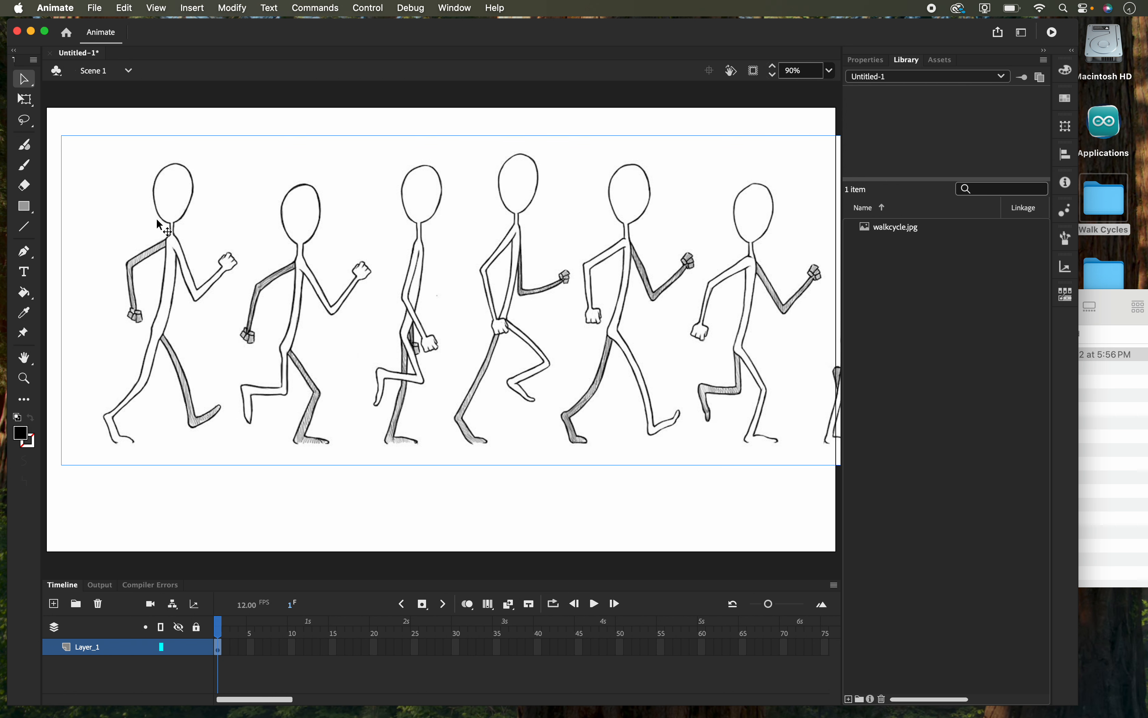
pyautogui.click(25, 100)
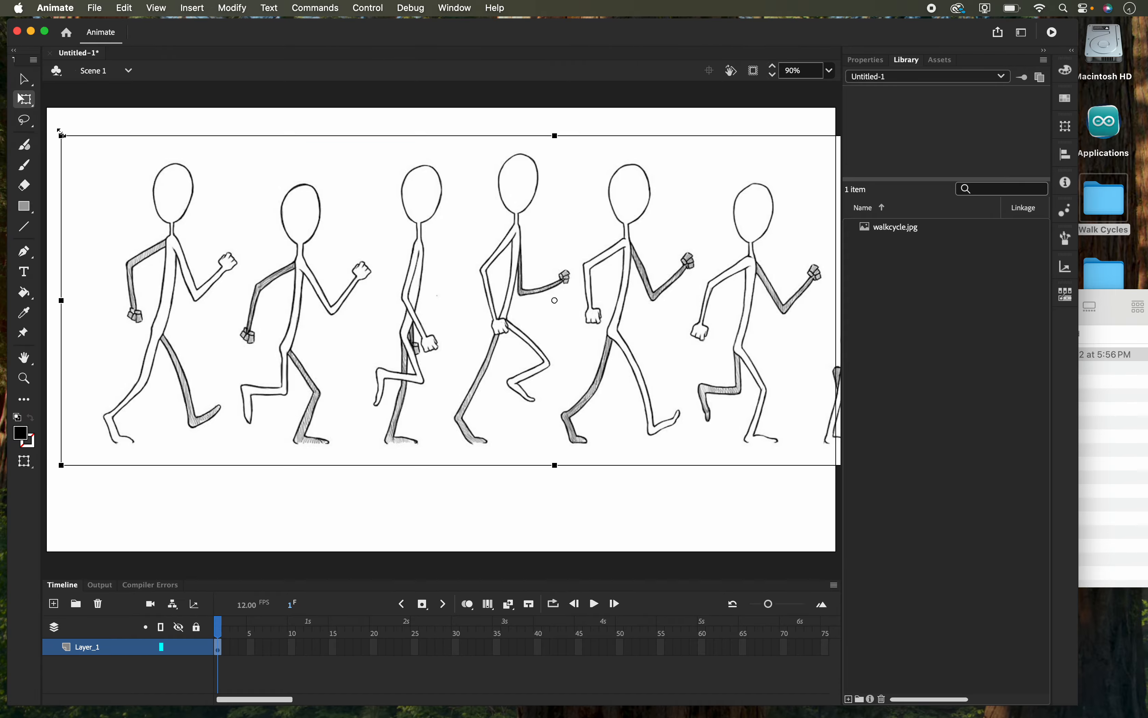
# - Try scaling the walk cycle image from its upper-left corner handle, and undo the resizing
pyautogui.moveTo(61, 136); pyautogui.dragTo(459, 279)
pyautogui.moveTo(338, 243); pyautogui.dragTo(280, 222)
pyautogui.moveTo(342, 251); pyautogui.dragTo(159, 182)
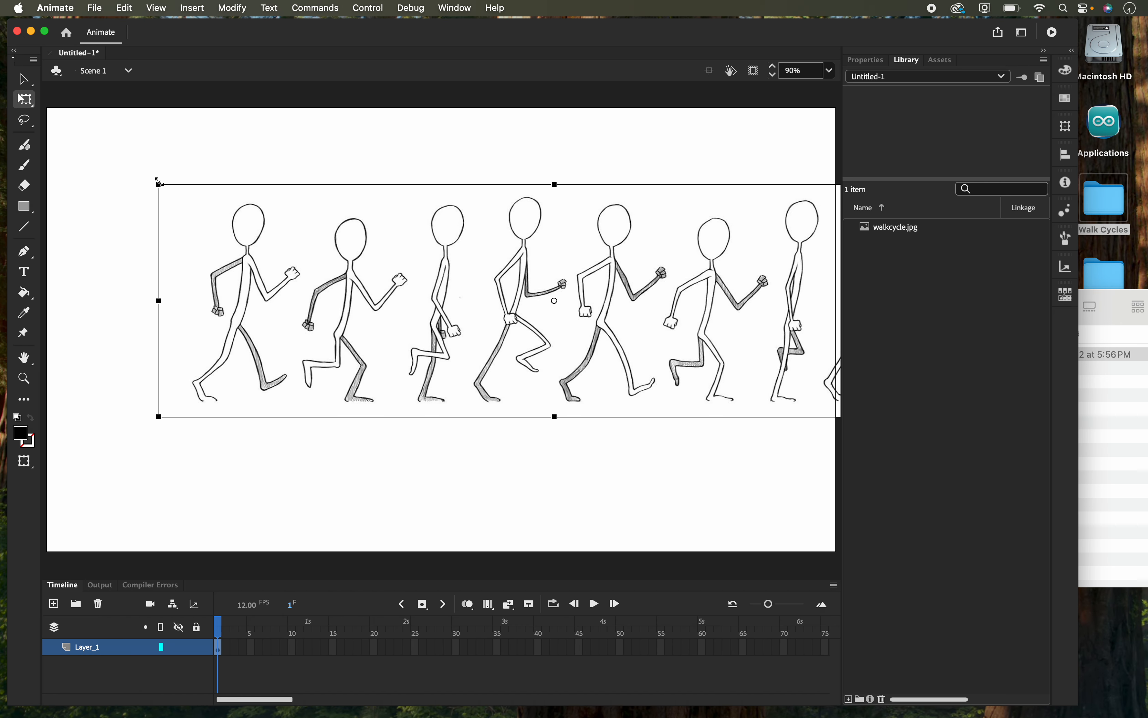
pyautogui.click(156, 183)
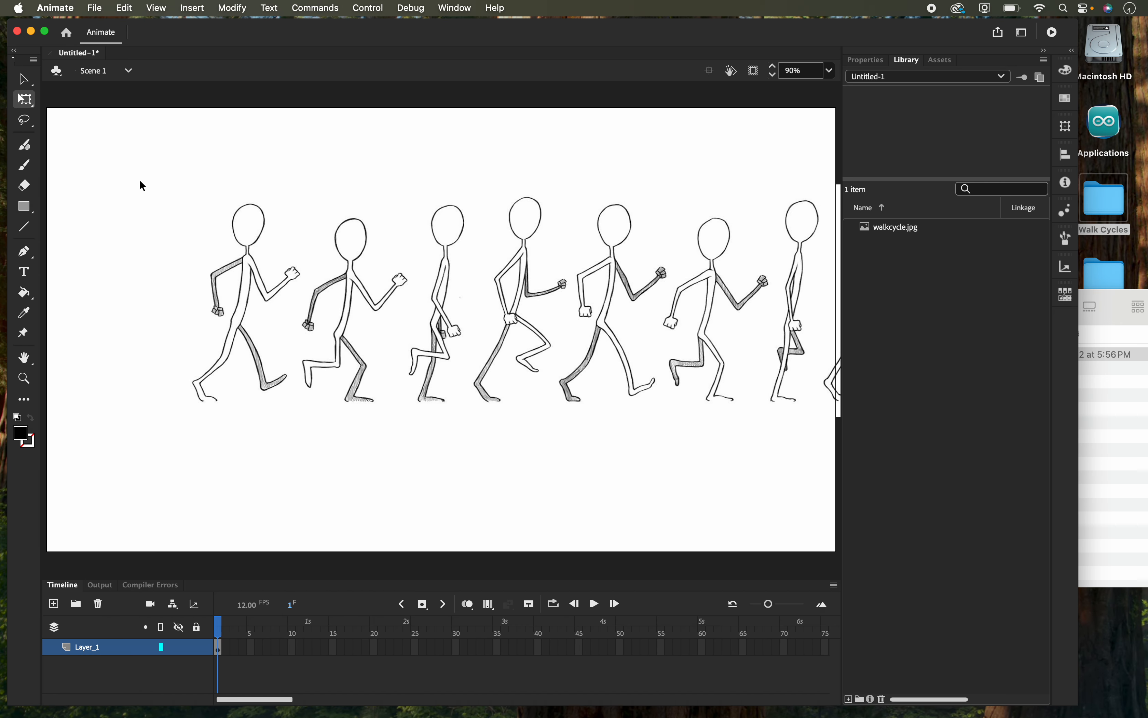
pyautogui.press('super+z')
pyautogui.press('super+z')
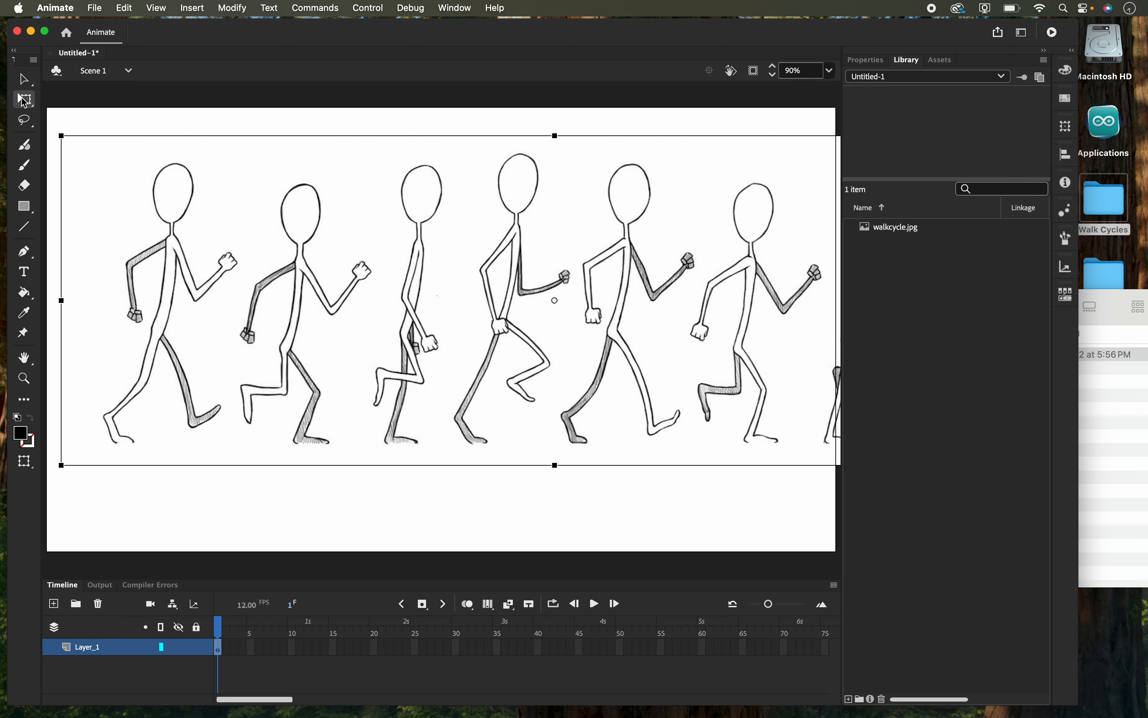
# - Scale the walk cycle image down proportionally to about half the stage width and place it in the stage's upper-left corner
pyautogui.moveTo(63, 136); pyautogui.dragTo(232, 221)
pyautogui.moveTo(323, 257); pyautogui.dragTo(141, 233)
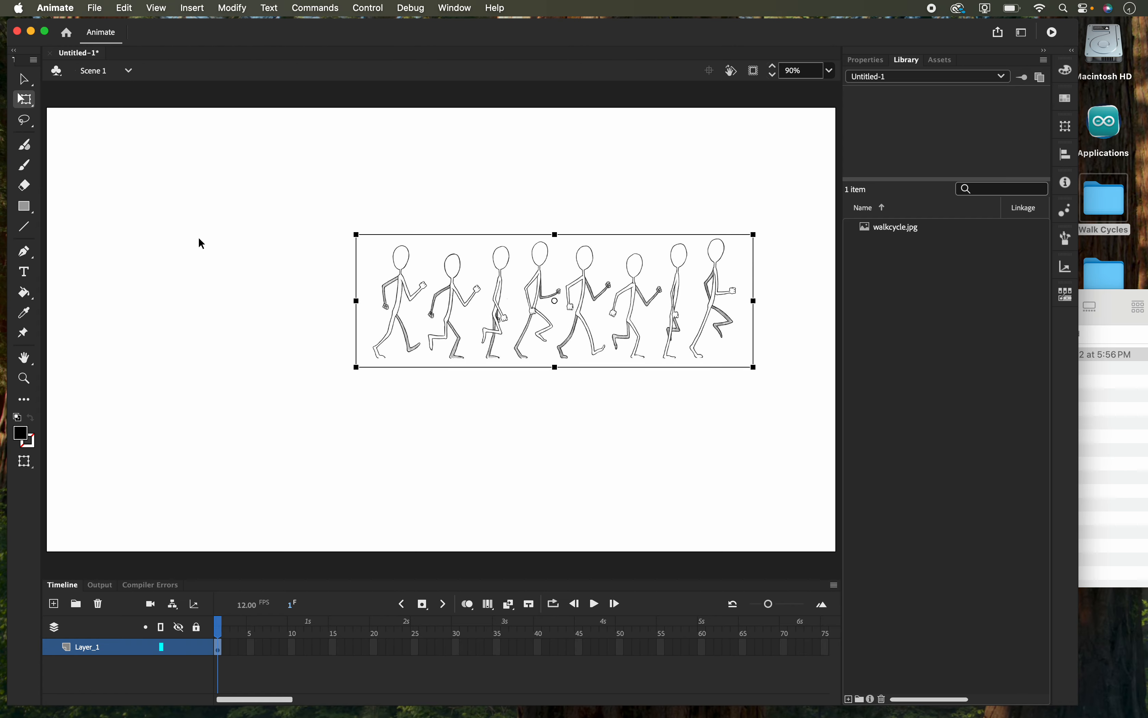
pyautogui.moveTo(453, 297); pyautogui.dragTo(154, 184)
pyautogui.click(512, 166)
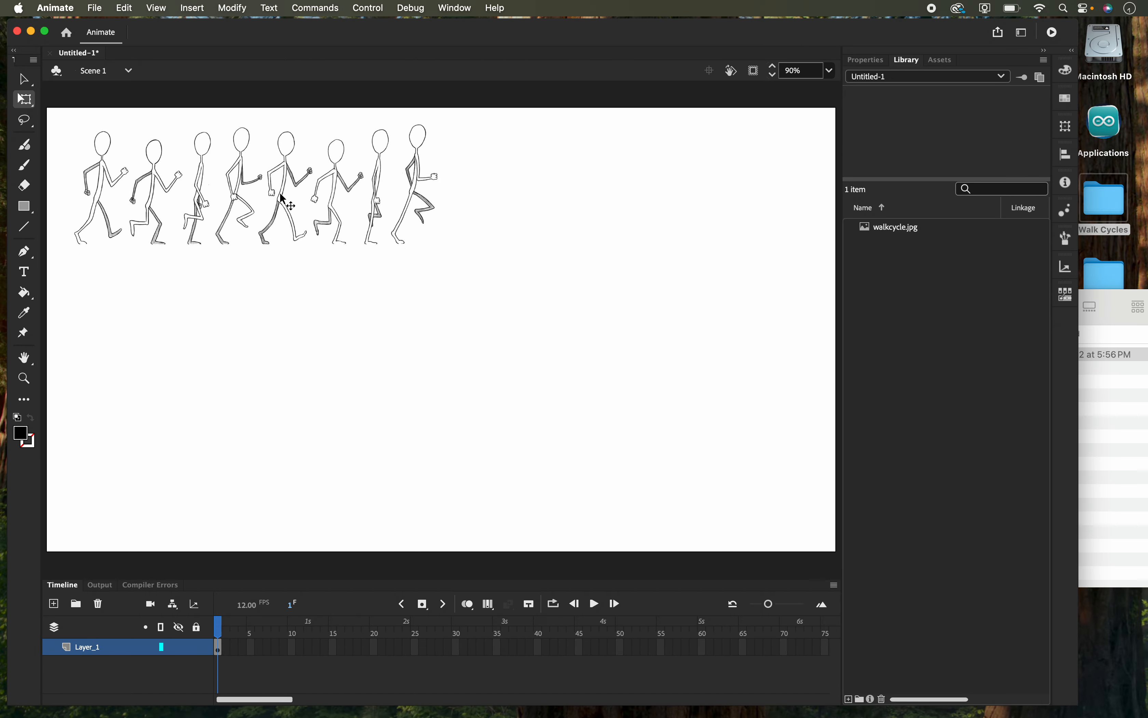
pyautogui.moveTo(282, 196)
pyautogui.mouseDown()
pyautogui.moveTo(293, 189)
pyautogui.moveTo(280, 190)
pyautogui.mouseUp()
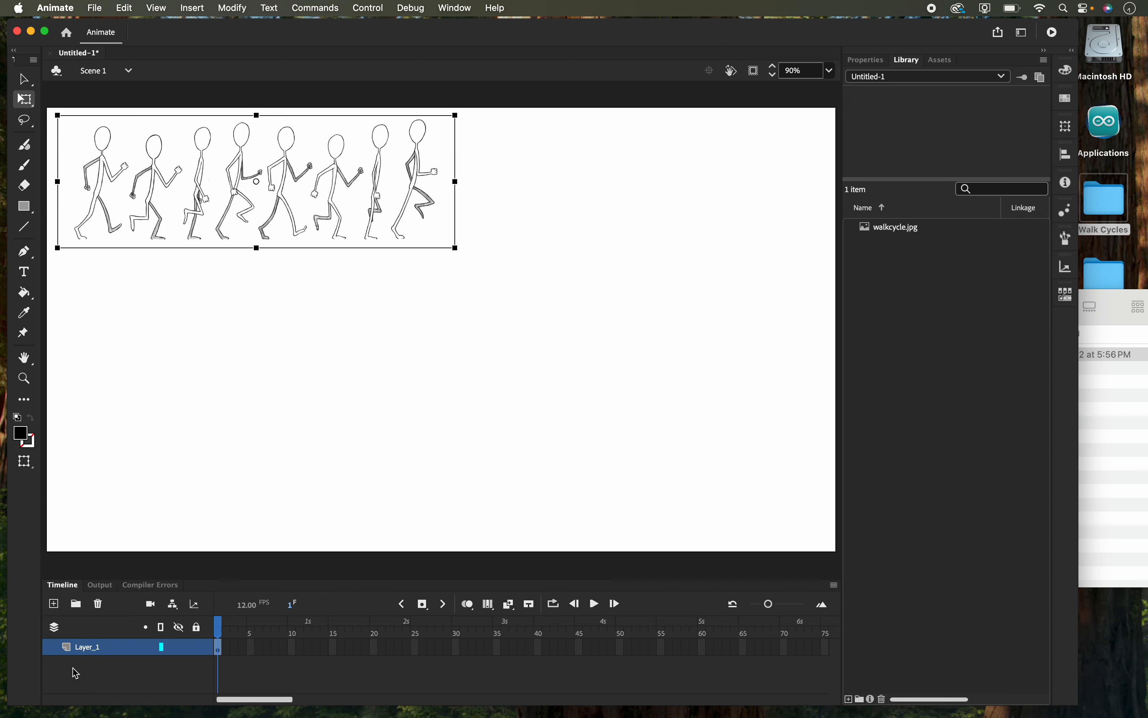
# - Rename Layer_1 as Reference
pyautogui.doubleClick(95, 647)
pyautogui.write('Refe')
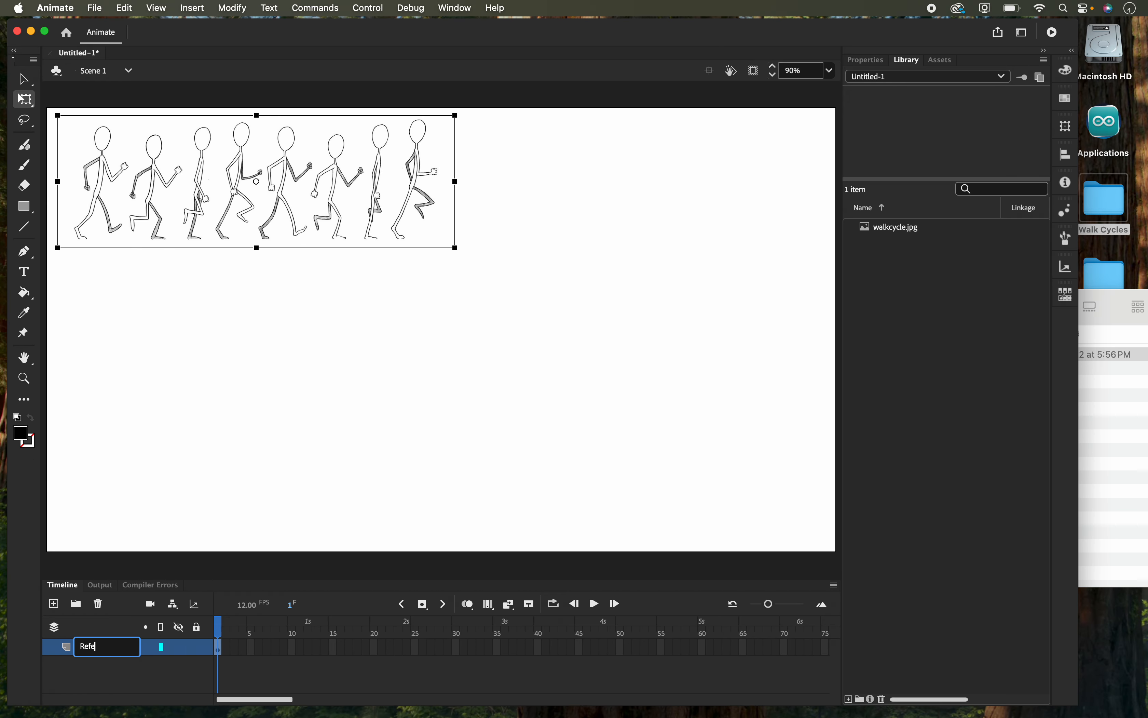
pyautogui.write('rence')
pyautogui.press('Return')
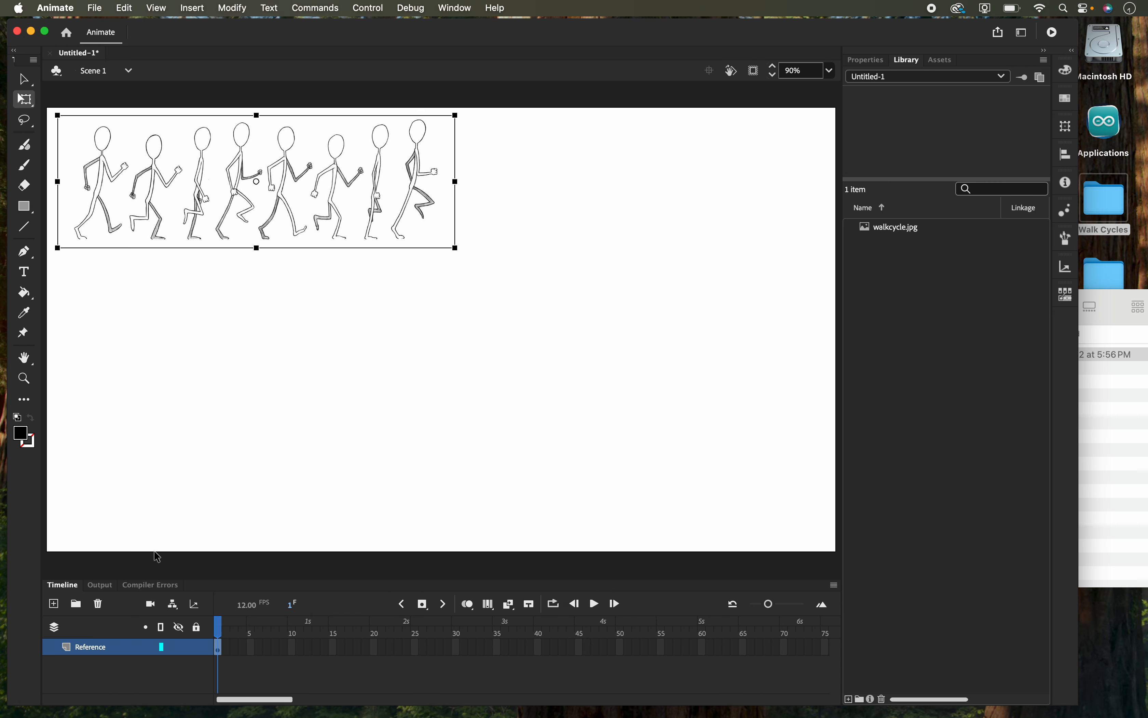
# - Add a new layer above Reference and name it WalkCycle, without a space
pyautogui.click(55, 608)
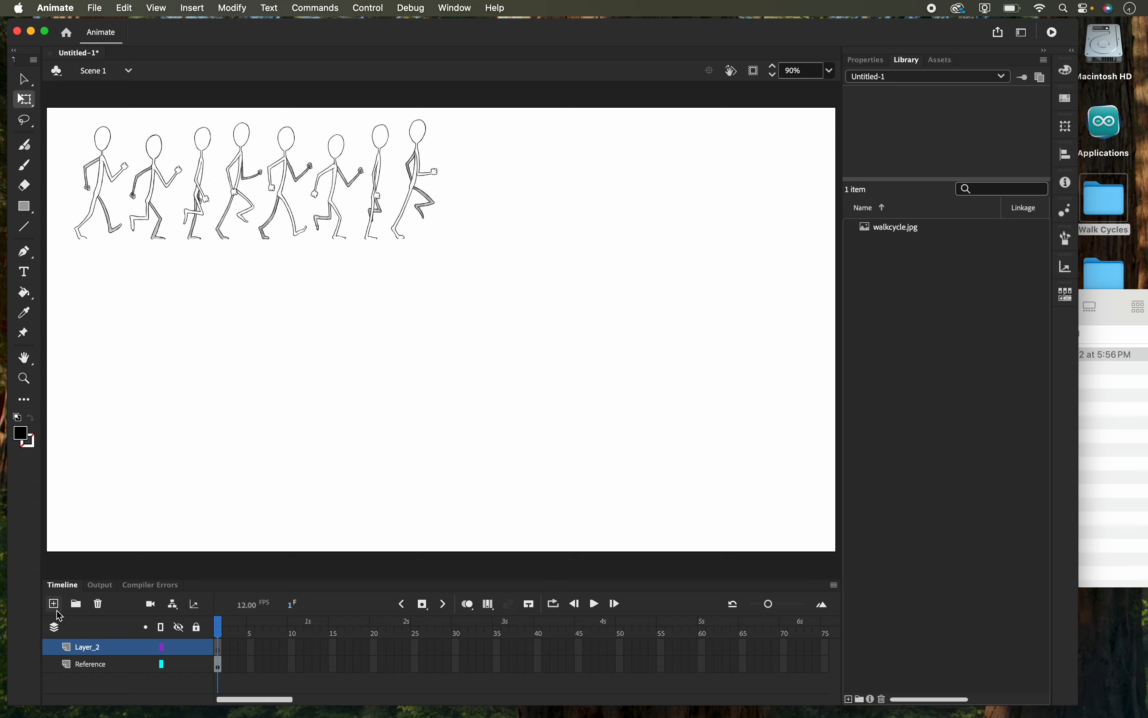
pyautogui.doubleClick(98, 654)
pyautogui.write('Walk Cycle')
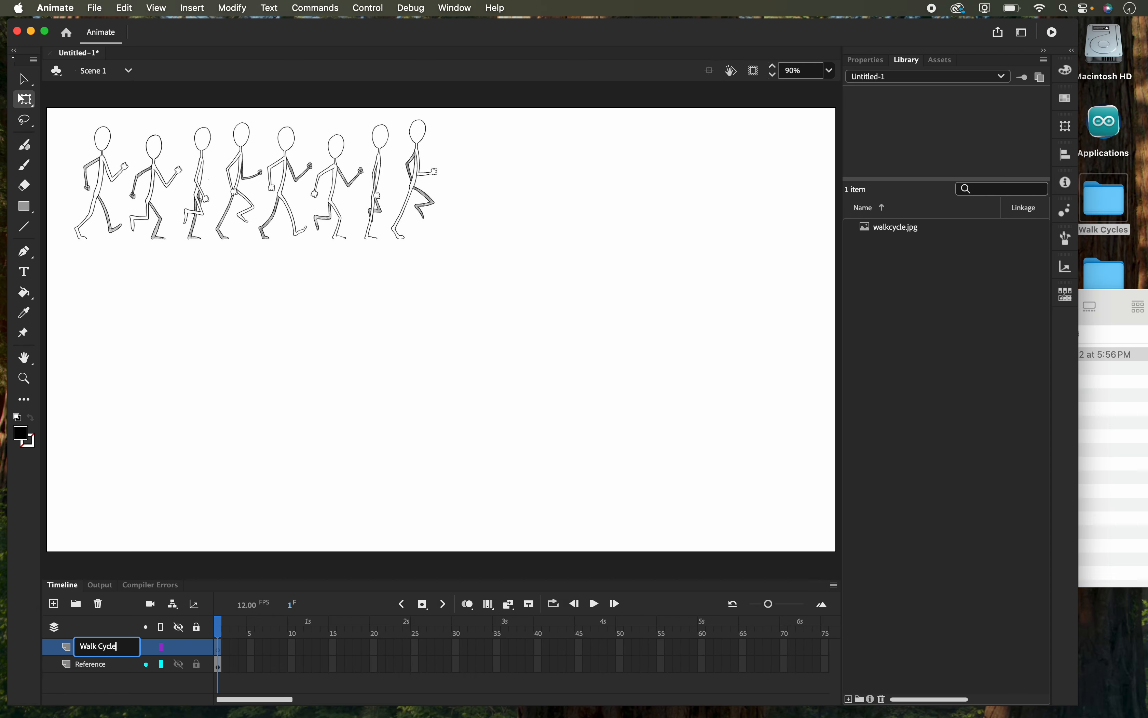
pyautogui.press('Return')
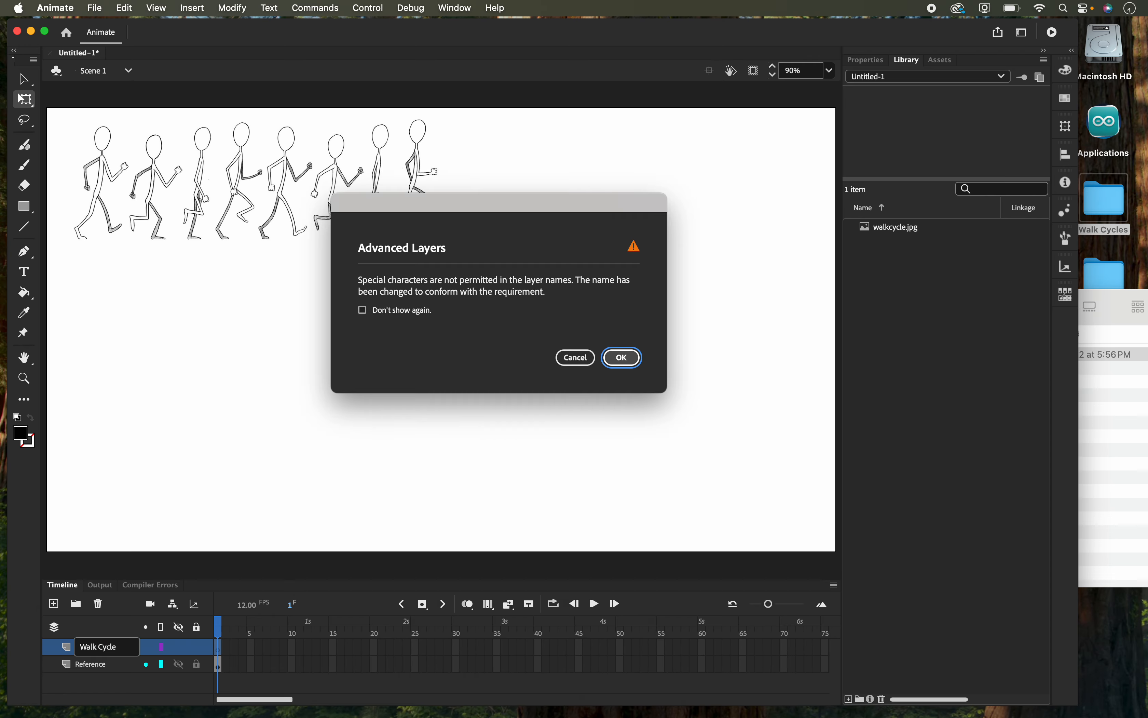
pyautogui.click(575, 357)
pyautogui.doubleClick(87, 647)
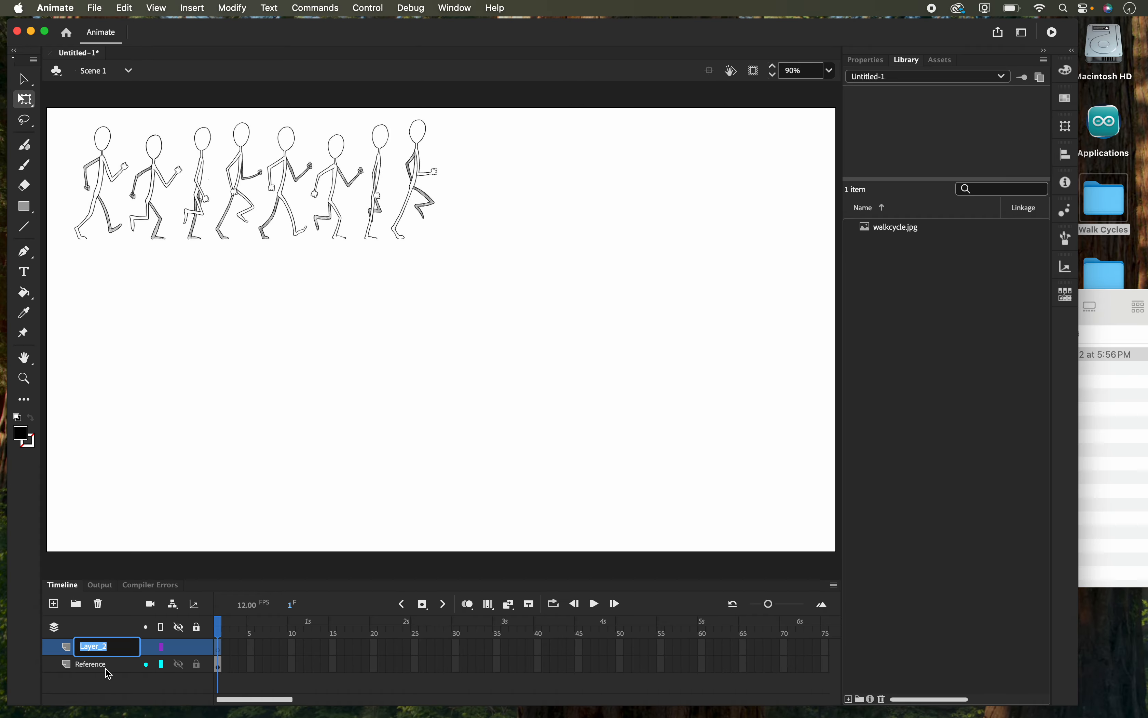
pyautogui.write('WalkCycle')
pyautogui.press('Return')
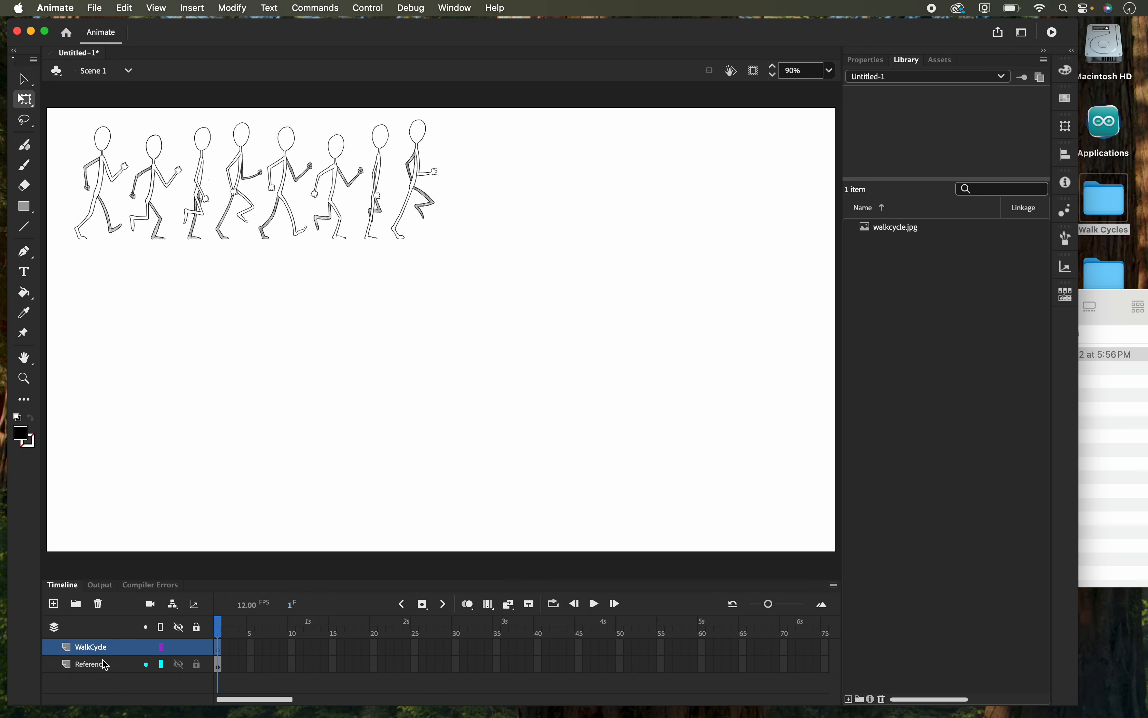
# - Lock the Reference layer and test with the Selection tool whether the walk cycle image can still be moved
pyautogui.click(197, 664)
pyautogui.click(291, 177)
pyautogui.click(25, 79)
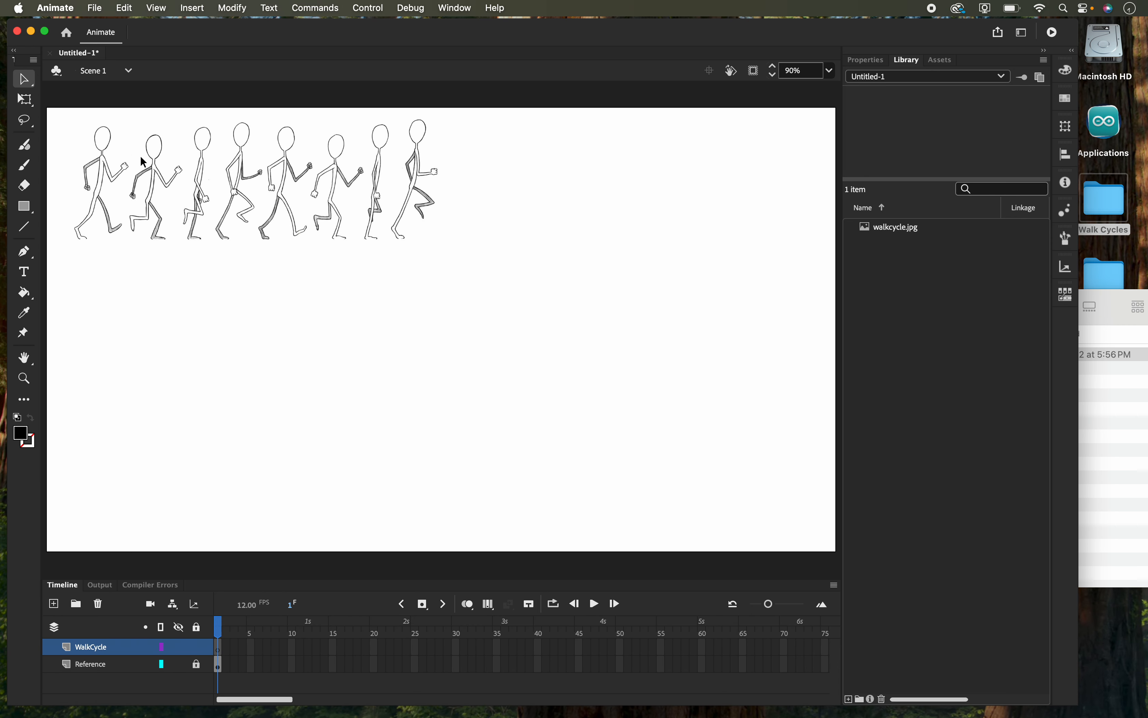
pyautogui.moveTo(228, 185); pyautogui.dragTo(260, 203)
# - Toggle the Reference layer's visibility and outline view off and on, and close its Layer Properties without changes
pyautogui.click(182, 669)
pyautogui.click(182, 669)
pyautogui.click(181, 665)
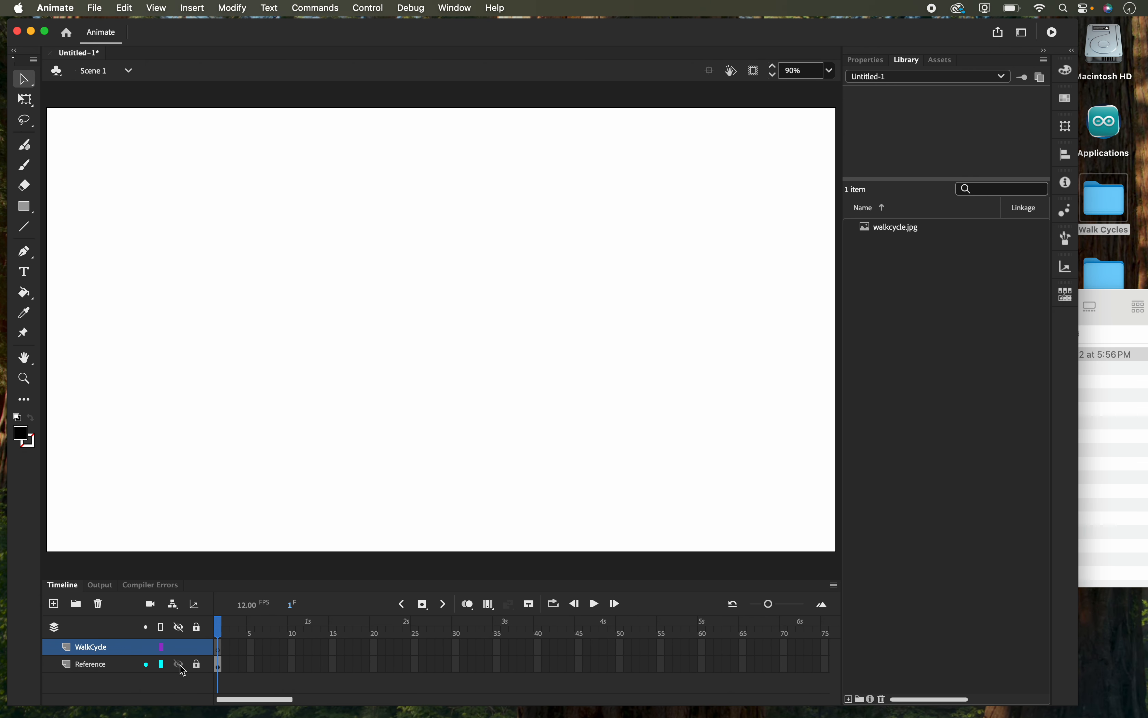
pyautogui.click(181, 665)
pyautogui.click(162, 666)
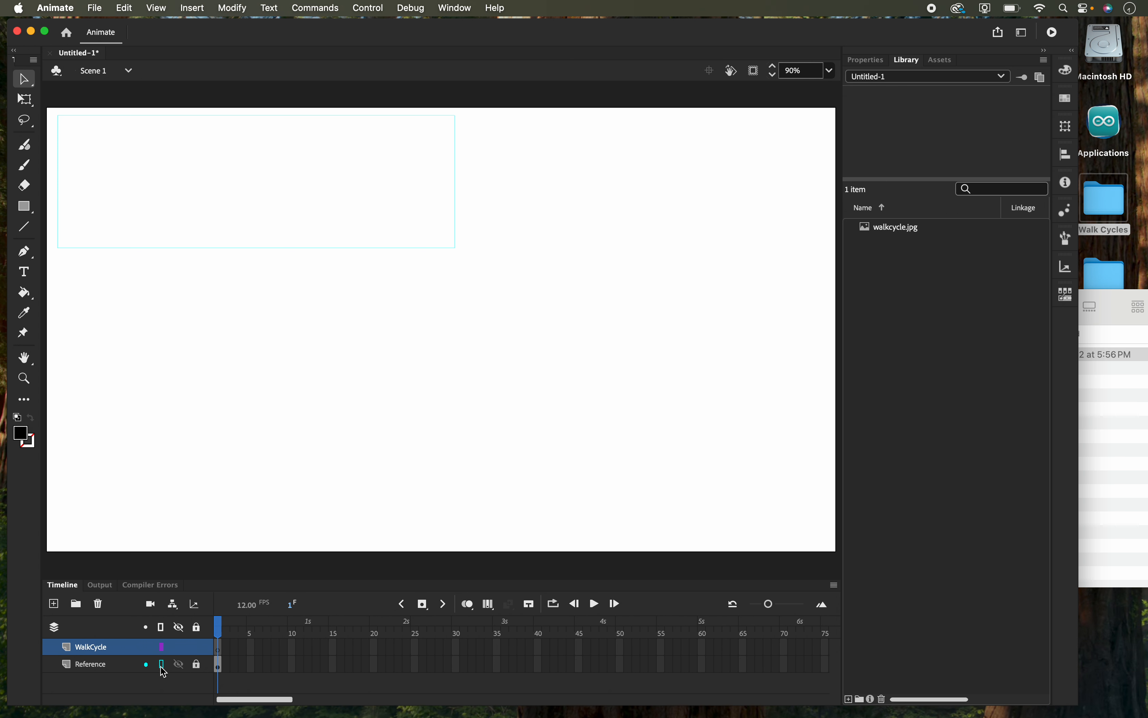
pyautogui.doubleClick(164, 673)
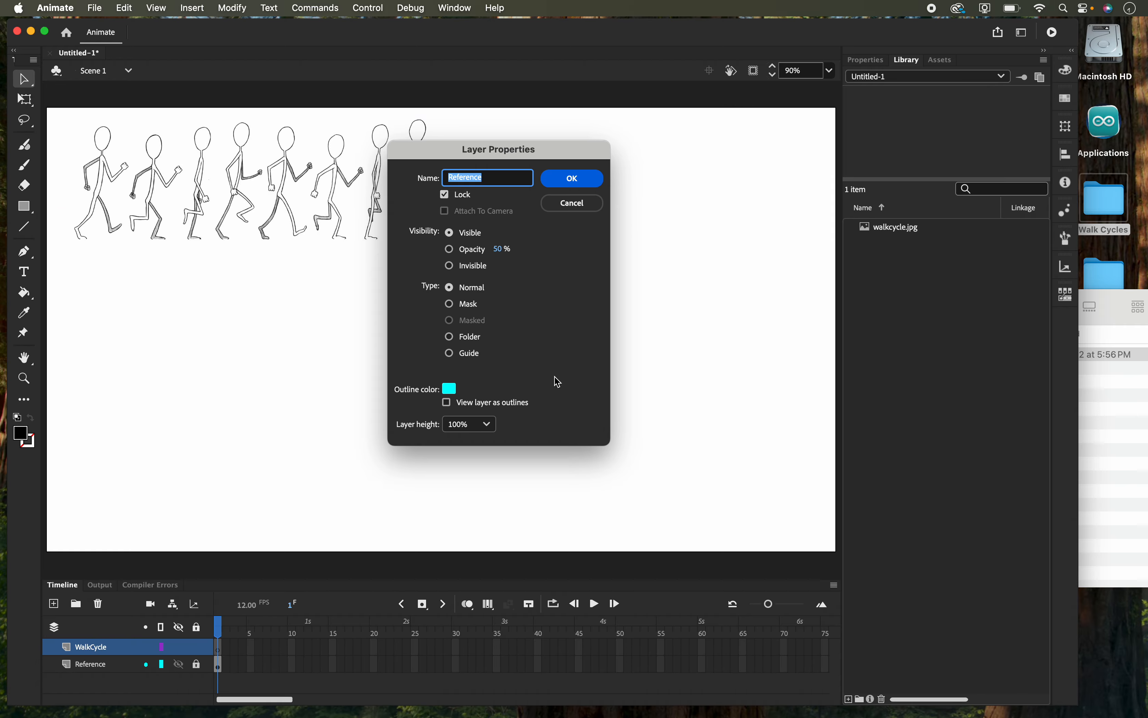
pyautogui.click(581, 205)
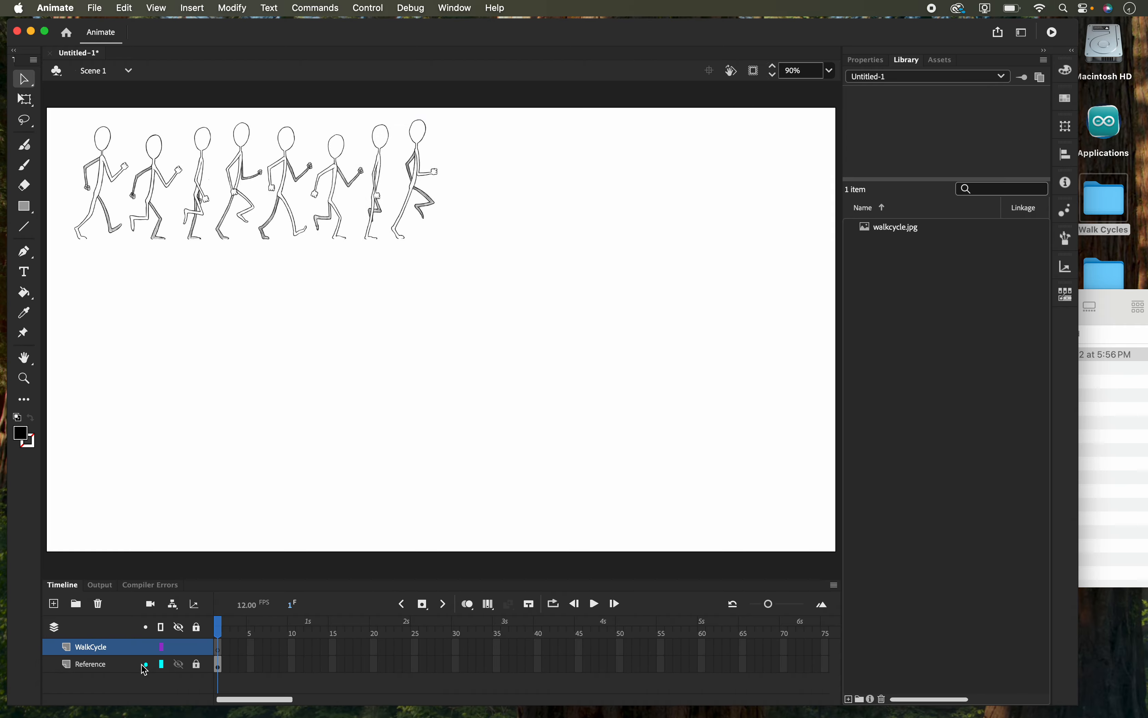
# - Select frame 1 of the WalkCycle layer, keeping Reference locked, and activate the brush tool
pyautogui.click(197, 664)
pyautogui.moveTo(220, 646); pyautogui.dragTo(219, 639)
pyautogui.moveTo(216, 648); pyautogui.dragTo(220, 663)
pyautogui.click(219, 663)
pyautogui.click(219, 649)
pyautogui.click(219, 664)
pyautogui.click(223, 649)
pyautogui.click(28, 169)
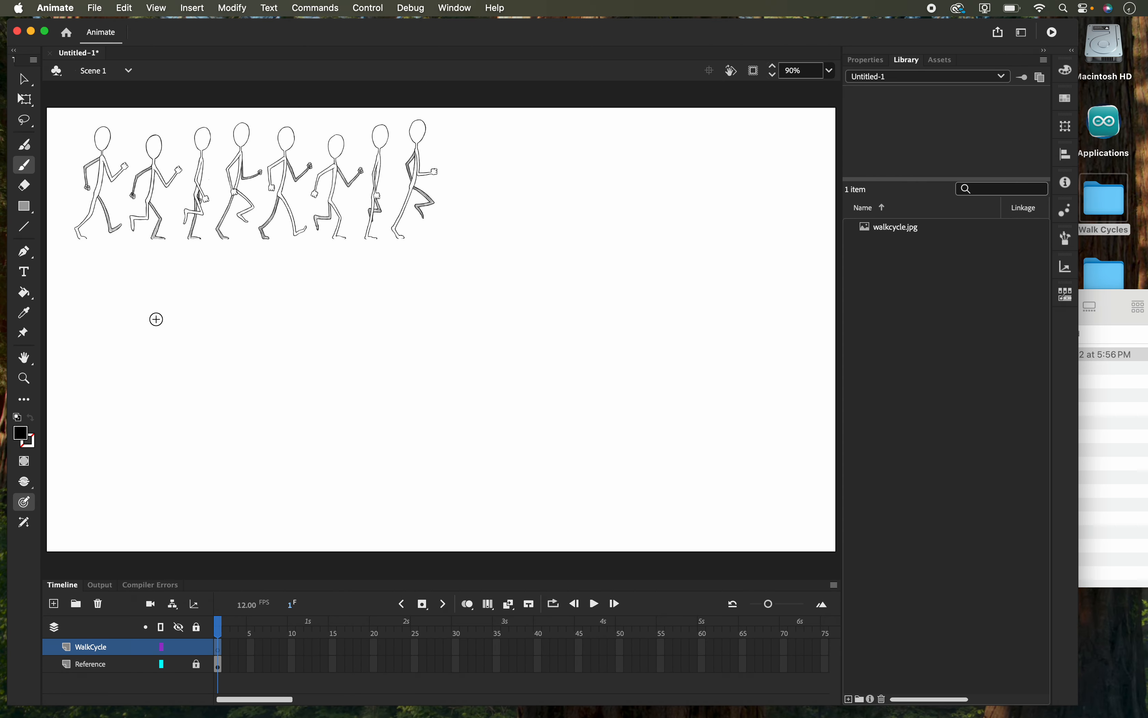
# - Try several short brush strokes on the stage below the first reference figures and undo each one
pyautogui.moveTo(151, 320)
pyautogui.mouseDown()
pyautogui.moveTo(186, 284)
pyautogui.moveTo(188, 327)
pyautogui.mouseUp()
pyautogui.press('super+z')
pyautogui.moveTo(129, 320)
pyautogui.mouseDown()
pyautogui.moveTo(130, 292)
pyautogui.moveTo(161, 309)
pyautogui.moveTo(138, 320)
pyautogui.mouseUp()
pyautogui.press('super+z')
pyautogui.moveTo(149, 322)
pyautogui.mouseDown()
pyautogui.moveTo(148, 288)
pyautogui.moveTo(163, 296)
pyautogui.moveTo(157, 322)
pyautogui.mouseUp()
pyautogui.press('super+z')
pyautogui.moveTo(142, 344)
pyautogui.mouseDown()
pyautogui.moveTo(132, 333)
pyautogui.moveTo(152, 327)
pyautogui.moveTo(151, 342)
pyautogui.mouseUp()
pyautogui.press('super+z')
# - Draw the first reference pose as a black stick figure below the reference image on frame 1 of WalkCycle
pyautogui.moveTo(179, 325); pyautogui.dragTo(168, 318)
pyautogui.moveTo(181, 323); pyautogui.dragTo(179, 325)
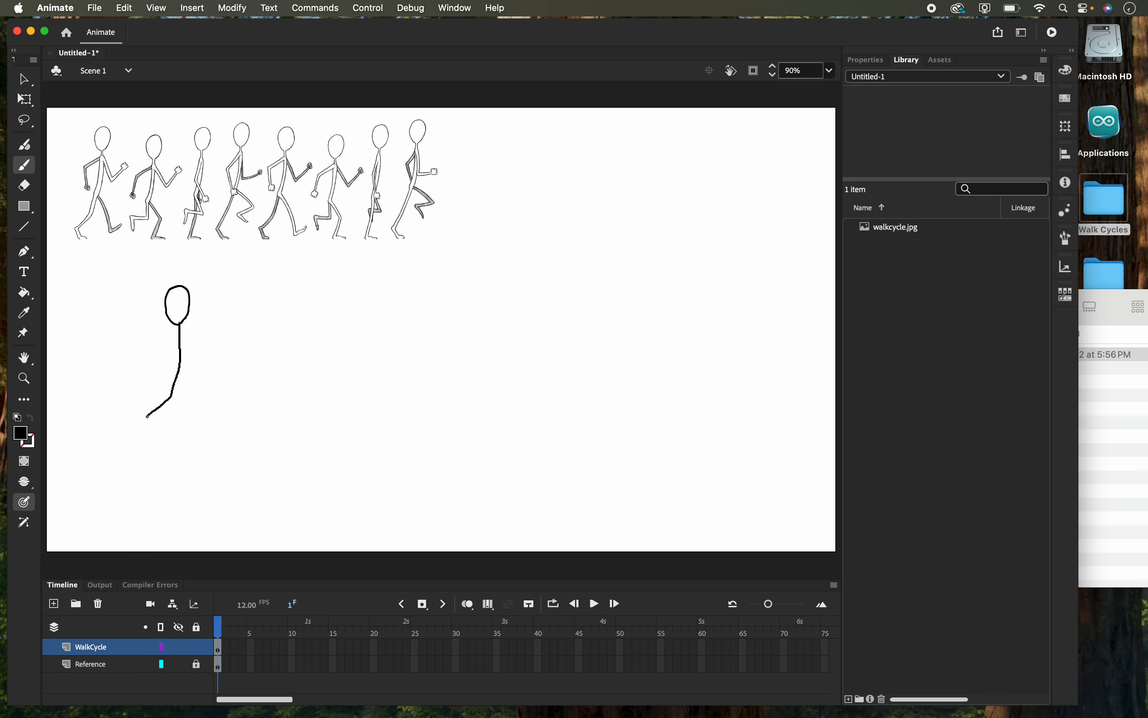
pyautogui.moveTo(157, 434); pyautogui.dragTo(158, 434)
pyautogui.moveTo(215, 423); pyautogui.dragTo(215, 423)
pyautogui.moveTo(180, 338); pyautogui.dragTo(175, 338)
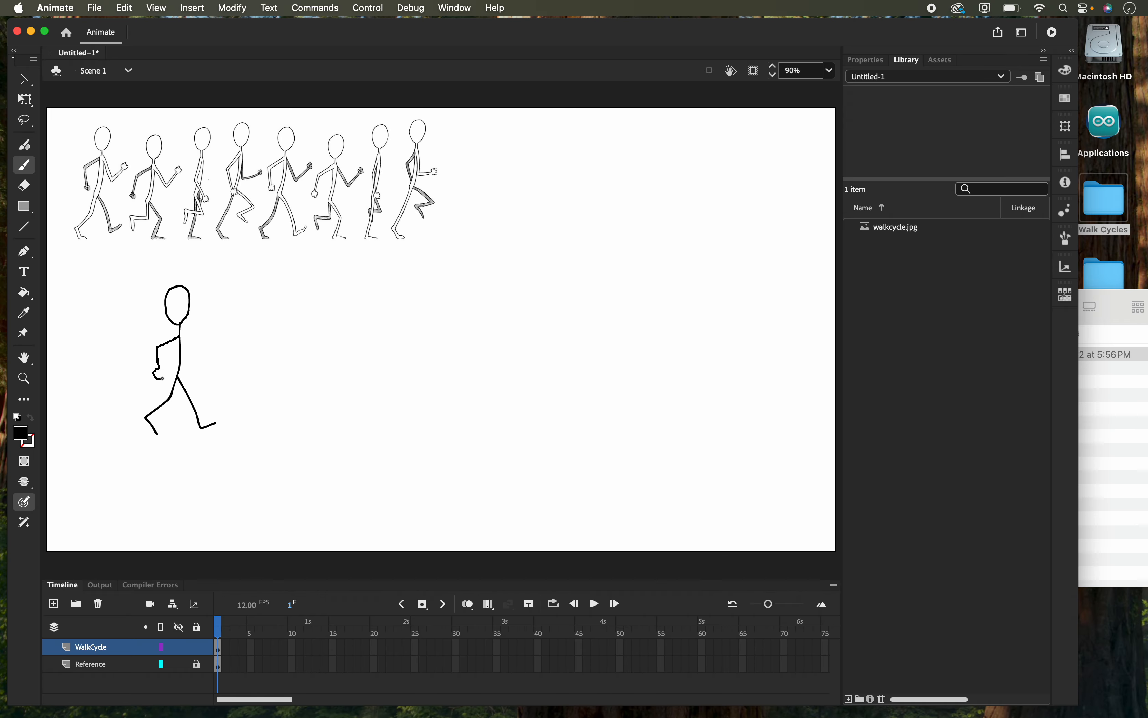
pyautogui.moveTo(161, 365); pyautogui.dragTo(161, 365)
pyautogui.moveTo(214, 351); pyautogui.dragTo(214, 350)
# - Insert a blank keyframe at frame 2 of the WalkCycle layer and scrub back to frame 1
pyautogui.click(227, 647)
pyautogui.rightClick(228, 649)
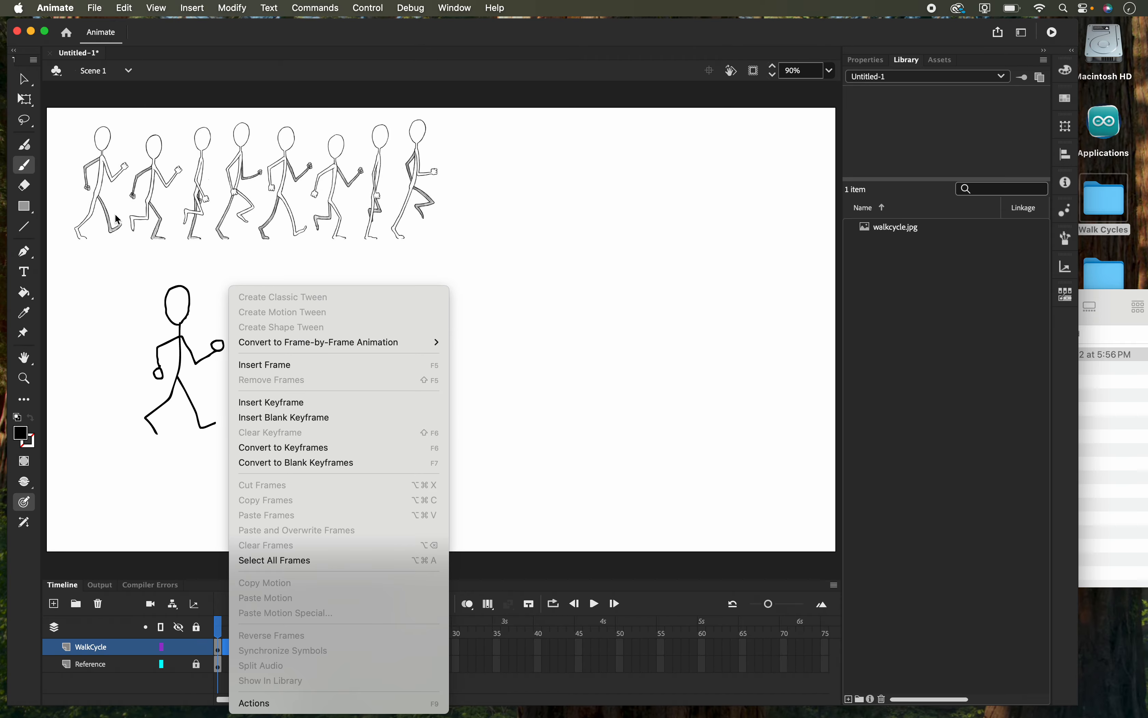
pyautogui.click(270, 417)
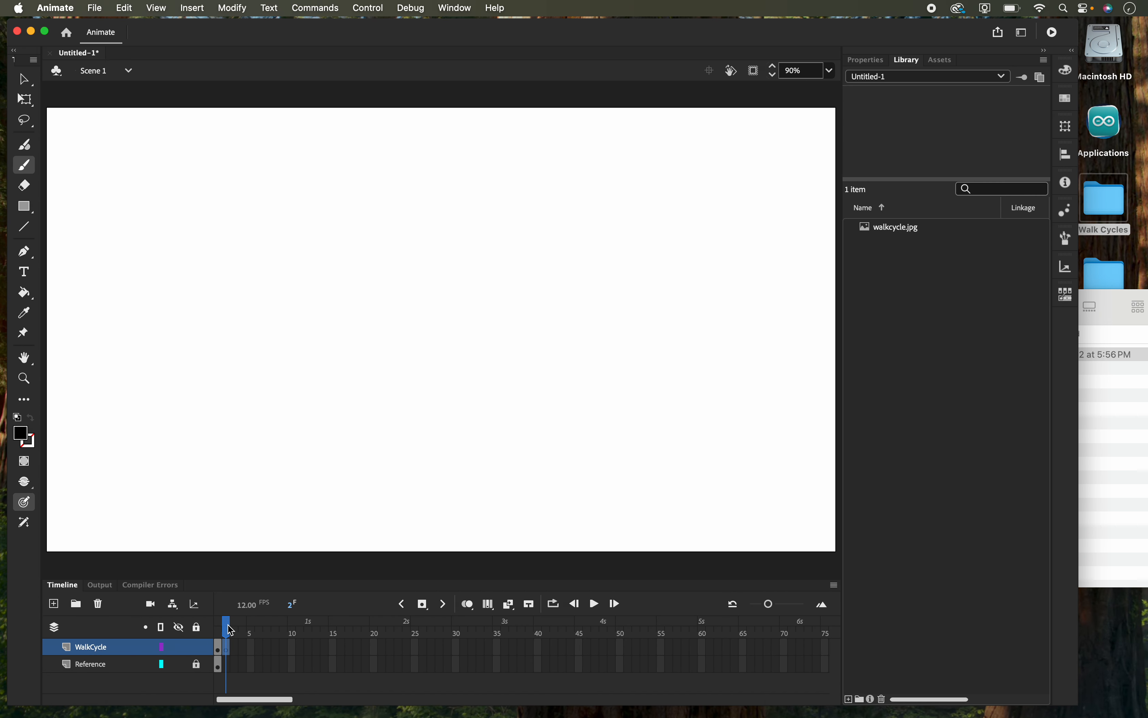
pyautogui.moveTo(231, 630)
pyautogui.mouseDown()
pyautogui.moveTo(219, 631)
pyautogui.moveTo(231, 632)
pyautogui.mouseUp()
pyautogui.moveTo(226, 630); pyautogui.dragTo(218, 631)
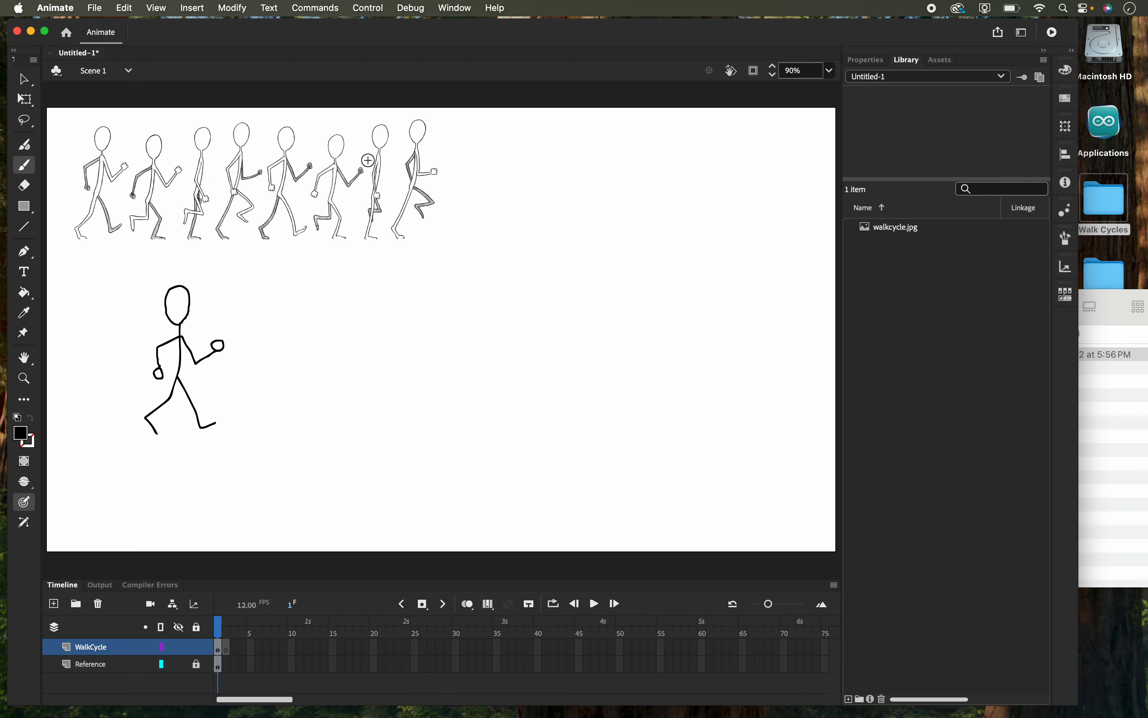
# - Extend the Reference layer by inserting a keyframe at frame 8
pyautogui.click(219, 670)
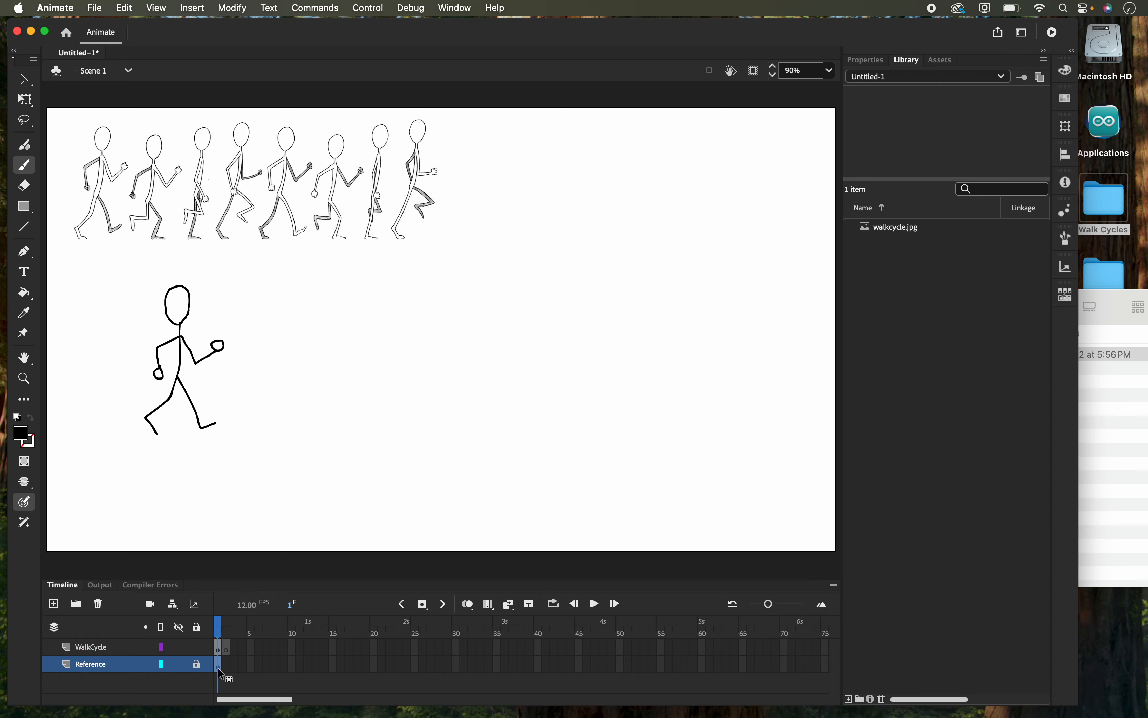
pyautogui.click(278, 667)
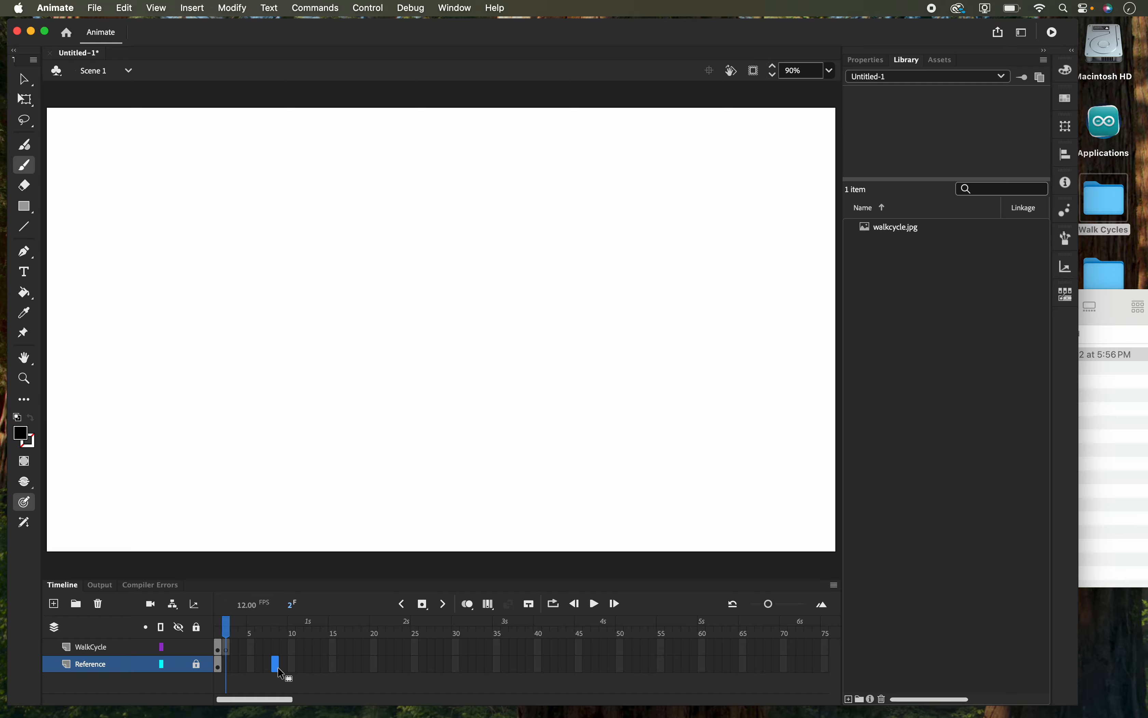
pyautogui.rightClick(277, 667)
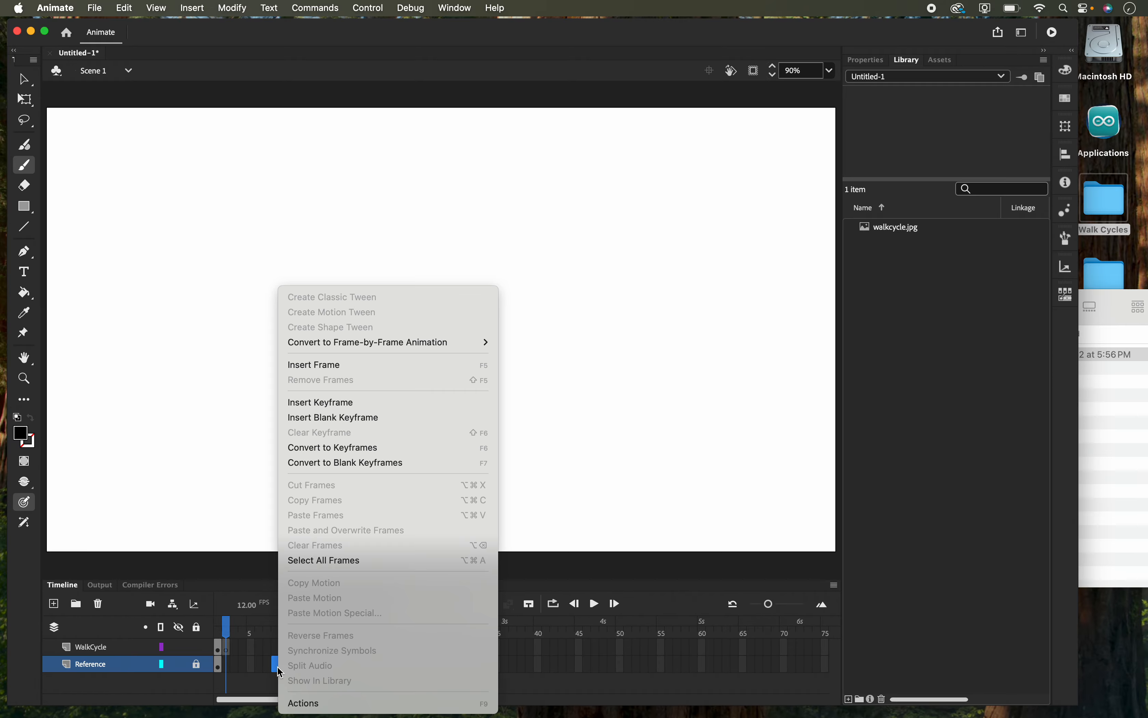
pyautogui.click(332, 403)
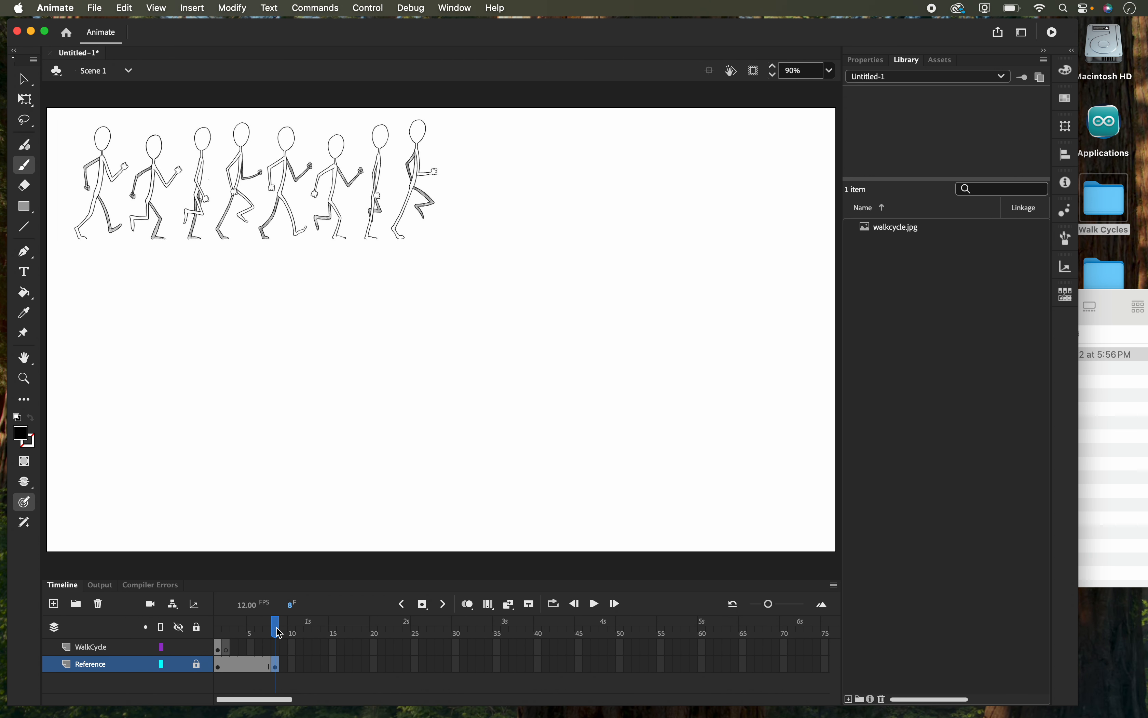
# - Return to frame 2 of the WalkCycle layer and turn on Onion Skin
pyautogui.moveTo(280, 633)
pyautogui.mouseDown()
pyautogui.moveTo(191, 645)
pyautogui.moveTo(280, 641)
pyautogui.moveTo(217, 641)
pyautogui.moveTo(270, 642)
pyautogui.moveTo(218, 642)
pyautogui.moveTo(228, 644)
pyautogui.mouseUp()
pyautogui.click(230, 651)
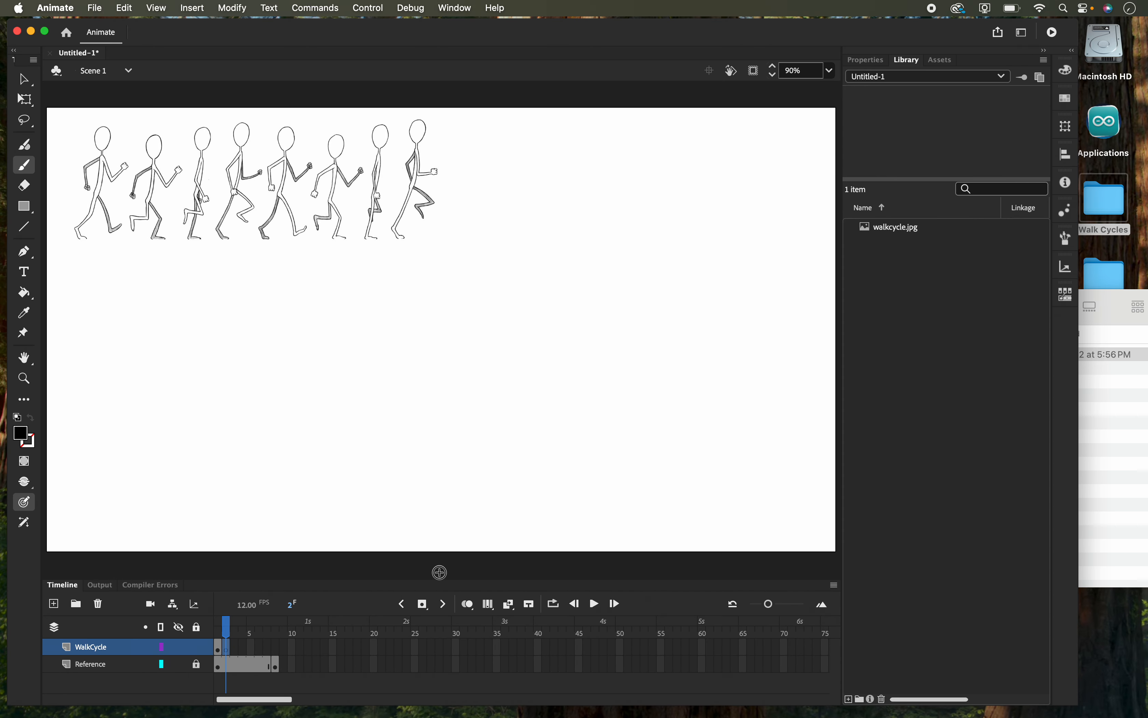
pyautogui.click(470, 606)
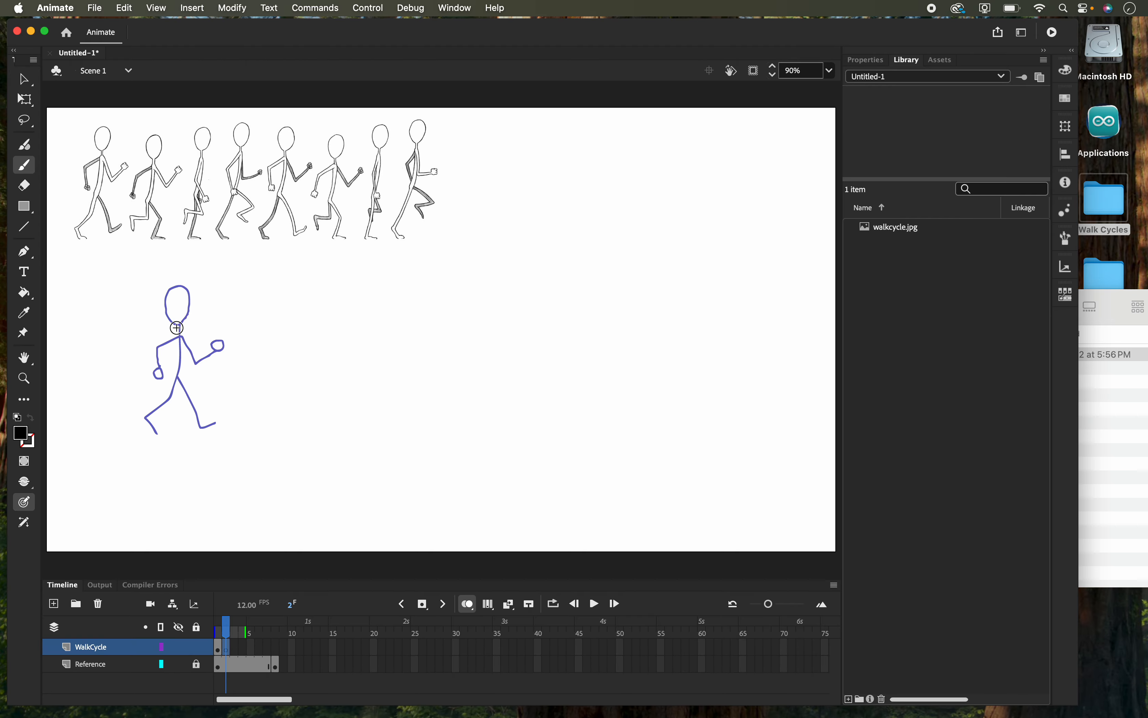
# - Draw the second reference pose over the onion-skinned first pose on frame 2 of WalkCycle, and toggle Onion Skin off and on to compare
pyautogui.moveTo(180, 330)
pyautogui.mouseDown()
pyautogui.moveTo(175, 300)
pyautogui.moveTo(191, 303)
pyautogui.moveTo(180, 368)
pyautogui.mouseUp()
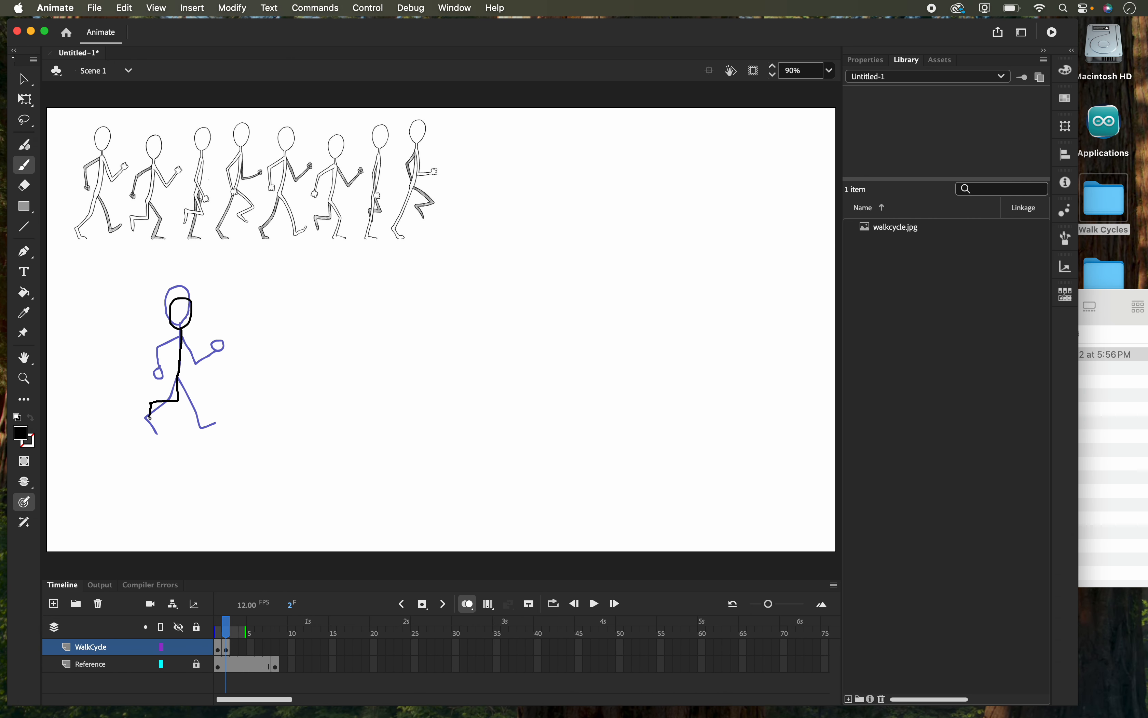
pyautogui.moveTo(149, 424); pyautogui.dragTo(148, 423)
pyautogui.moveTo(203, 438); pyautogui.dragTo(203, 438)
pyautogui.moveTo(179, 339); pyautogui.dragTo(173, 340)
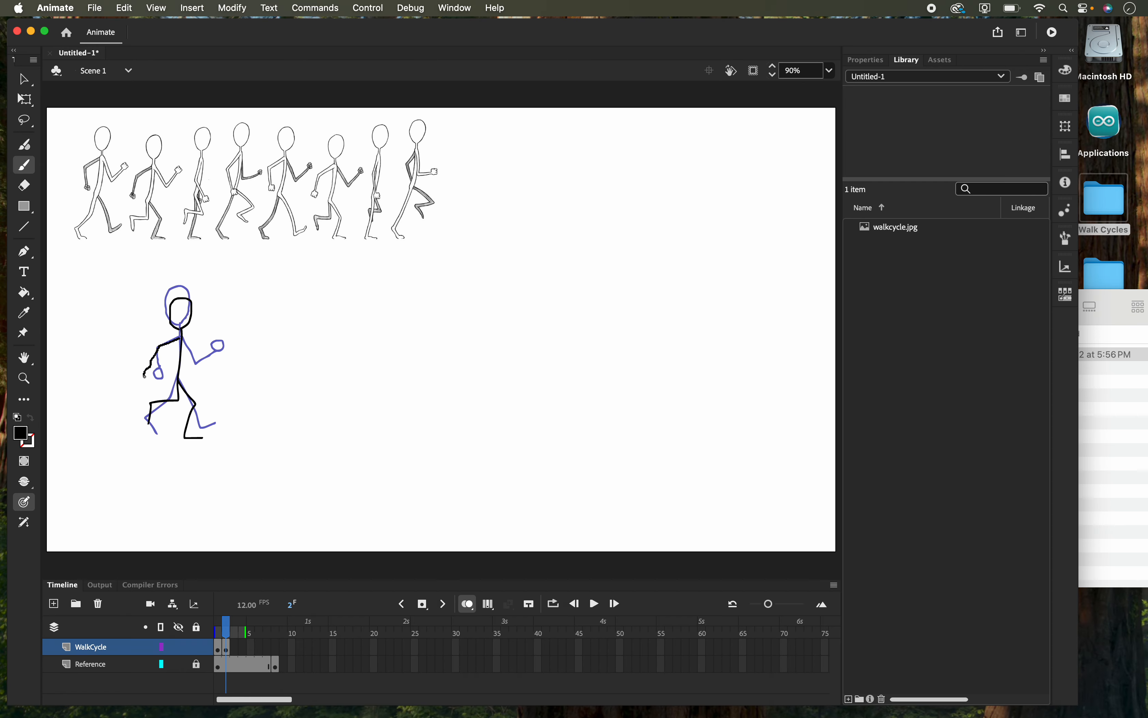
pyautogui.moveTo(152, 371); pyautogui.dragTo(153, 371)
pyautogui.moveTo(207, 358); pyautogui.dragTo(219, 351)
pyautogui.click(467, 606)
pyautogui.click(467, 607)
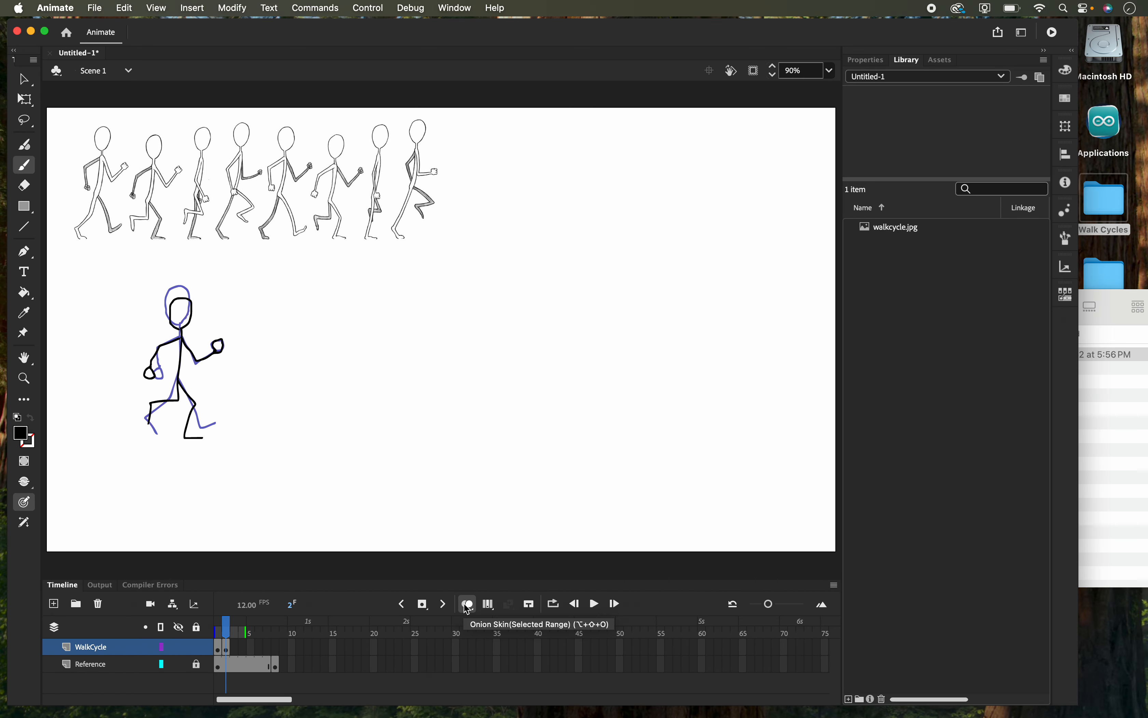
# - Toggle Onion Skin off and on repeatedly on frame 2 to compare the first two poses
pyautogui.click(467, 607)
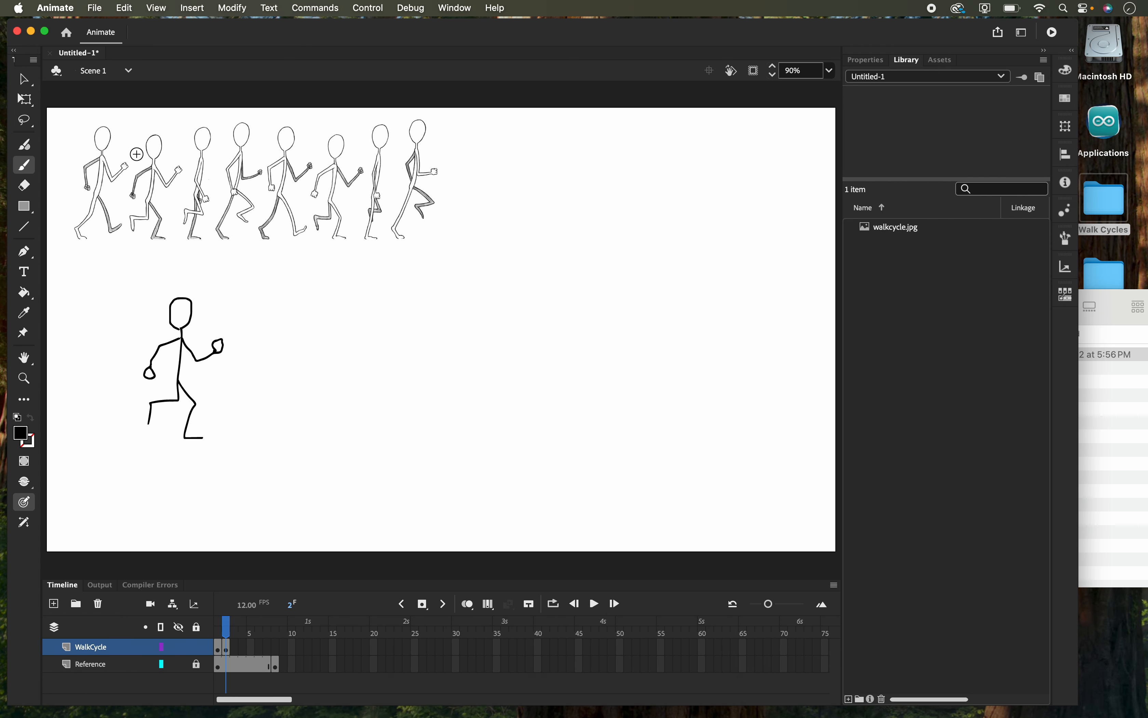
pyautogui.click(466, 613)
pyautogui.click(466, 613)
pyautogui.click(467, 613)
pyautogui.click(466, 612)
pyautogui.click(466, 612)
pyautogui.click(466, 612)
pyautogui.click(467, 612)
pyautogui.click(466, 613)
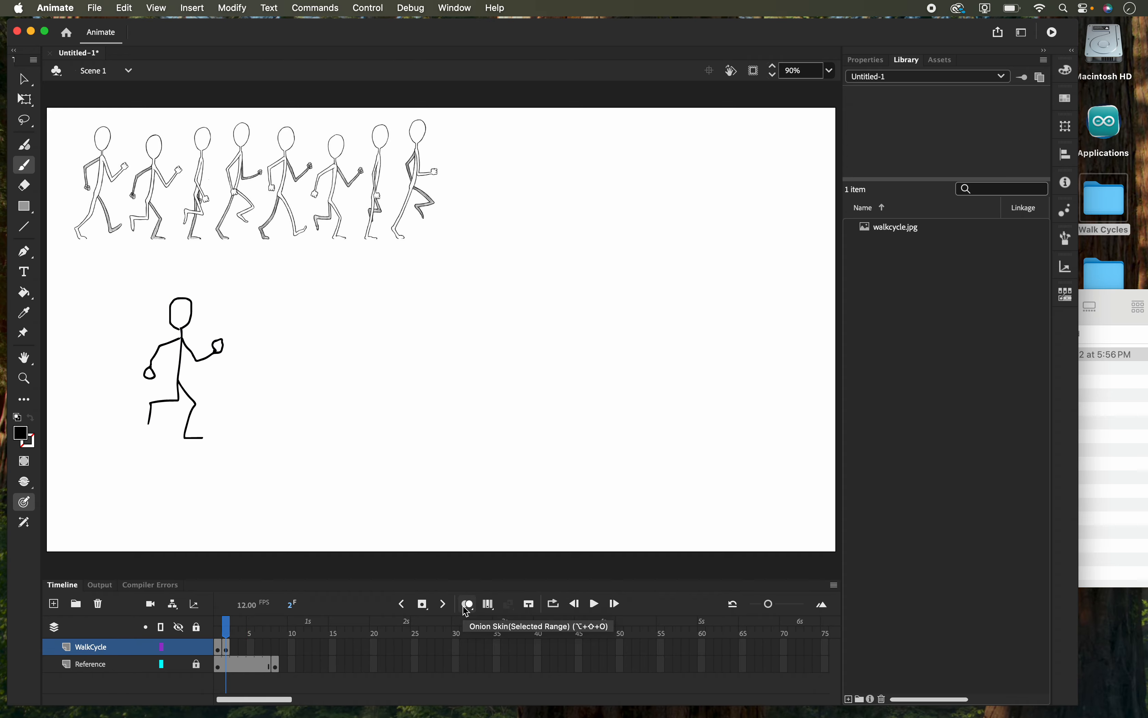
pyautogui.click(467, 612)
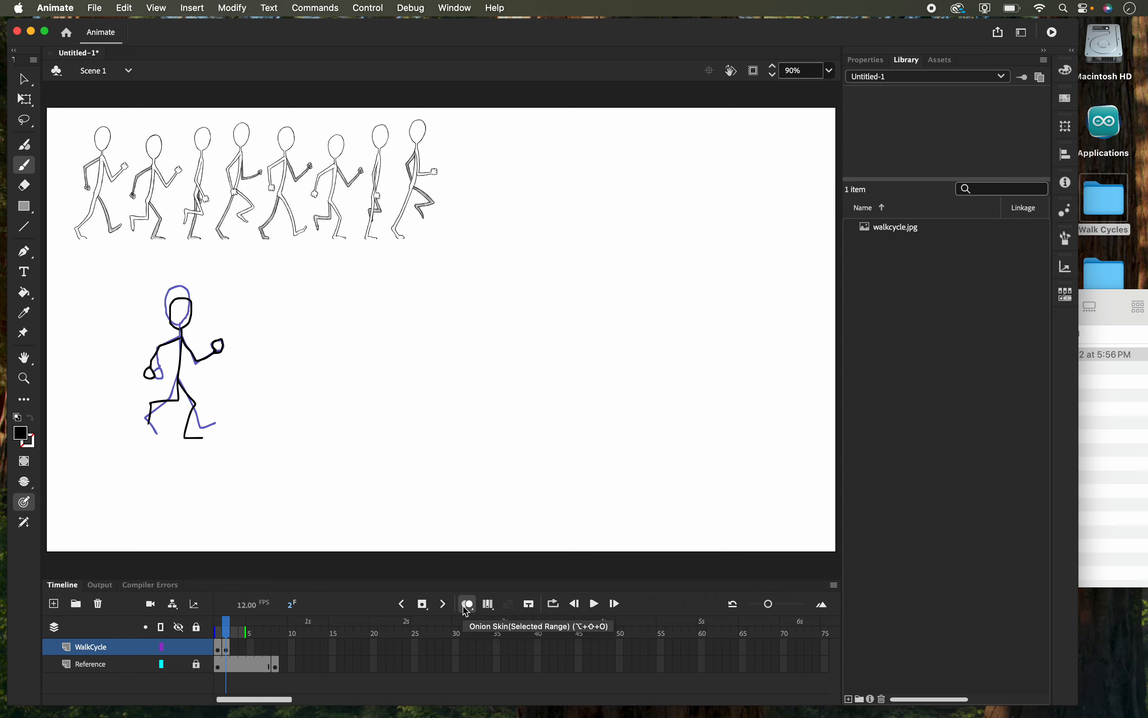
# - Insert a blank keyframe at frame 3 of the WalkCycle layer and narrow the onion-skin range to one frame on each side
pyautogui.click(236, 649)
pyautogui.rightClick(236, 649)
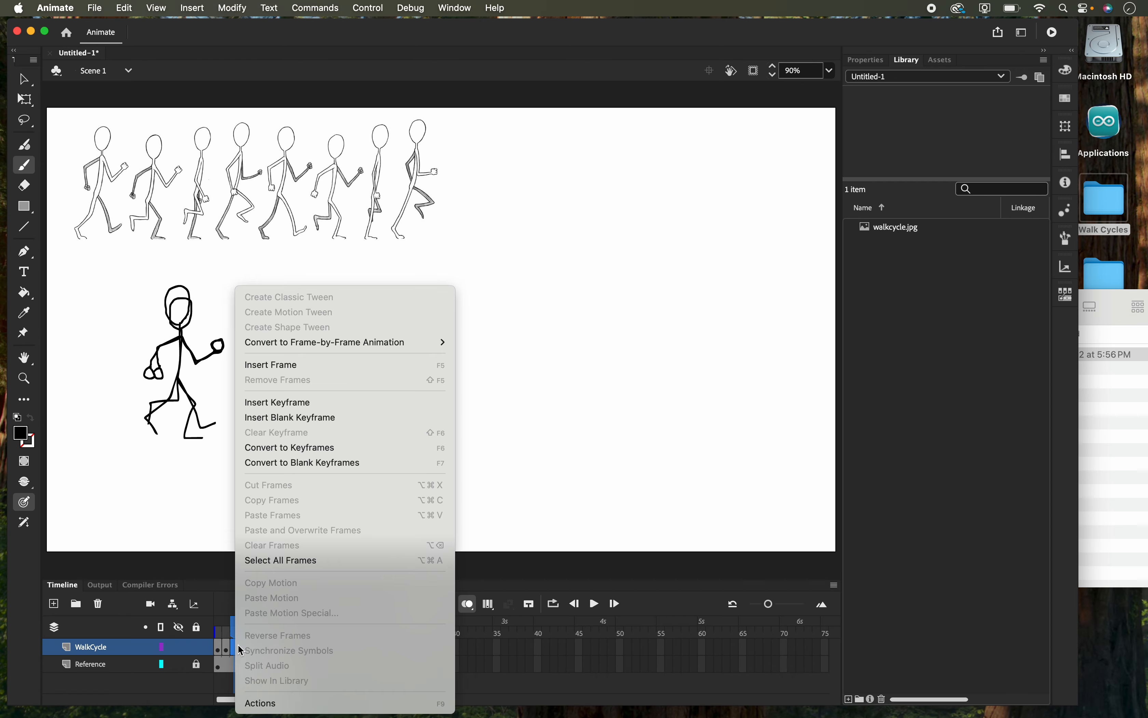
pyautogui.click(283, 418)
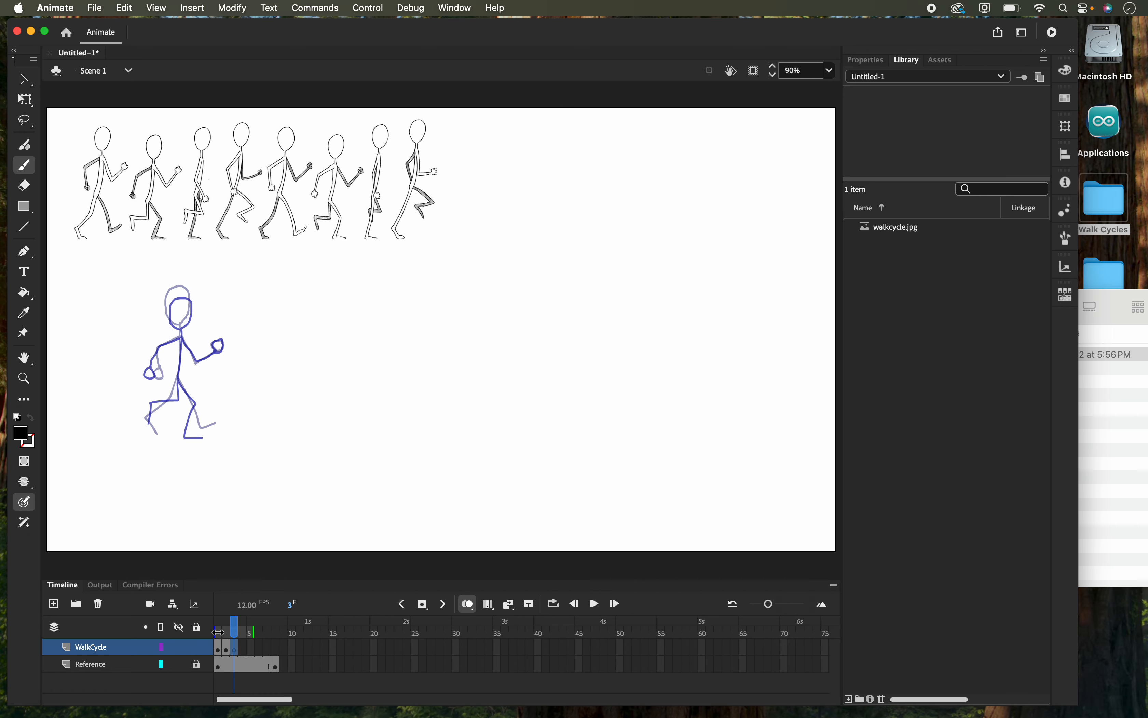
pyautogui.moveTo(218, 632)
pyautogui.mouseDown()
pyautogui.moveTo(232, 633)
pyautogui.moveTo(223, 635)
pyautogui.mouseUp()
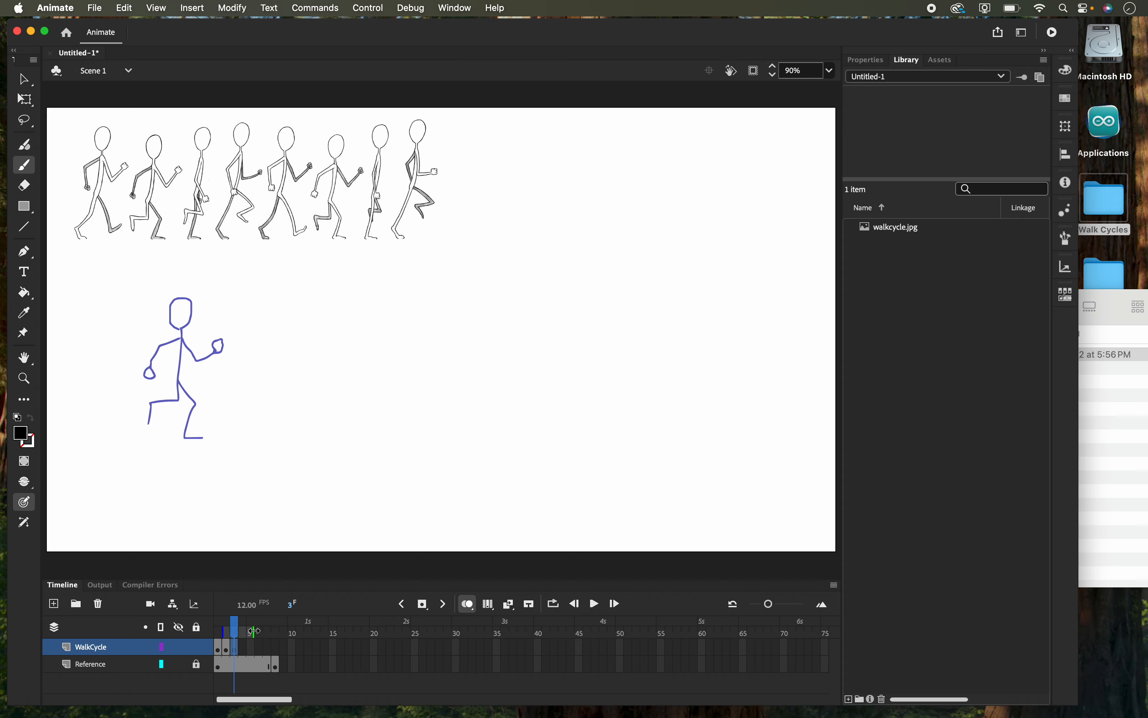
pyautogui.moveTo(248, 632); pyautogui.dragTo(245, 633)
# - Draw the third reference pose on frame 3 over the onion-skinned second pose, and toggle Onion Skin off and on to check it
pyautogui.moveTo(189, 288); pyautogui.dragTo(195, 302)
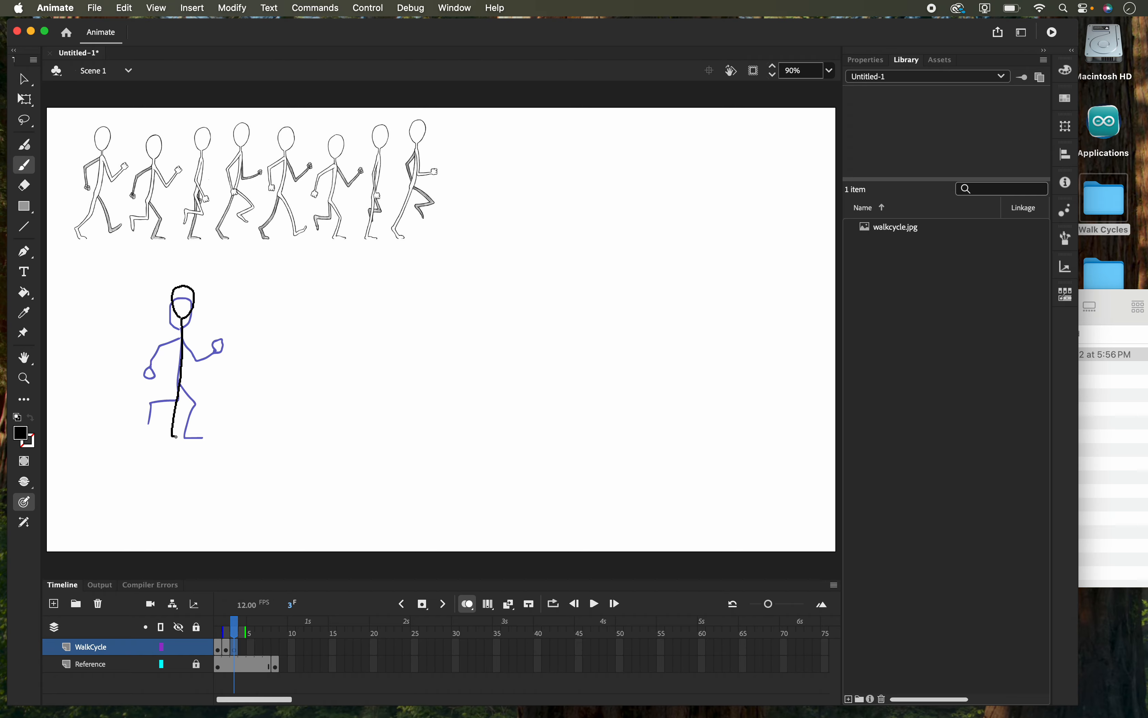
pyautogui.moveTo(186, 437); pyautogui.dragTo(188, 437)
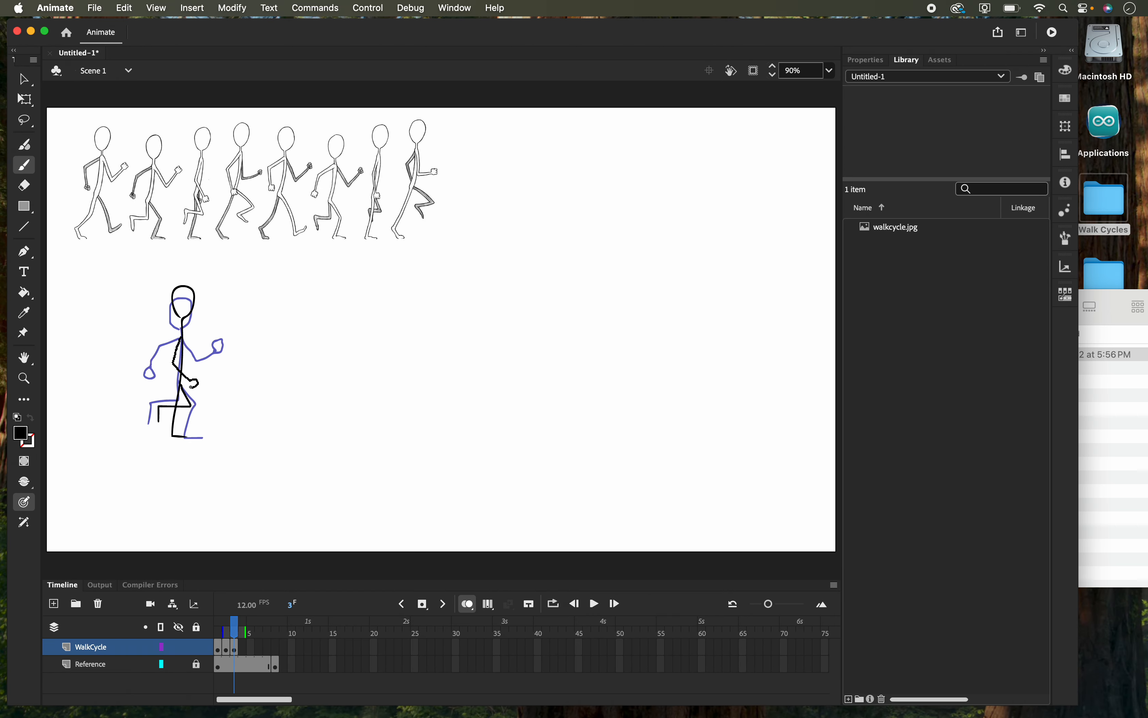
pyautogui.moveTo(190, 383); pyautogui.dragTo(190, 382)
pyautogui.click(178, 664)
pyautogui.click(179, 665)
pyautogui.click(471, 609)
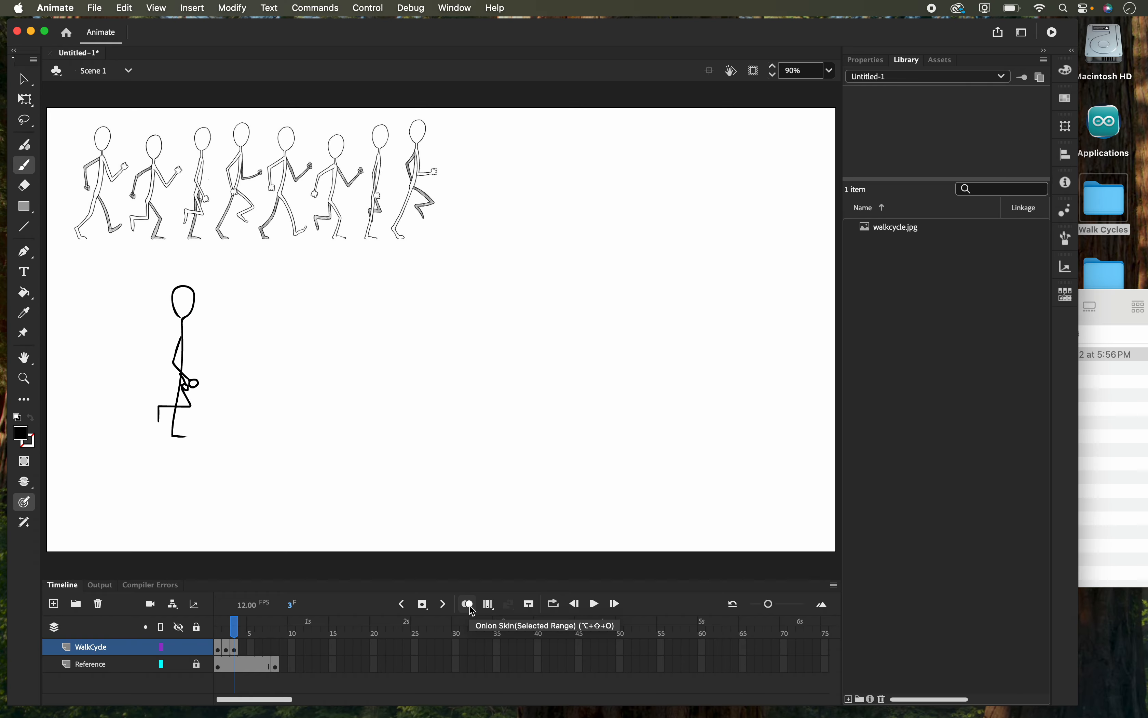
pyautogui.click(472, 608)
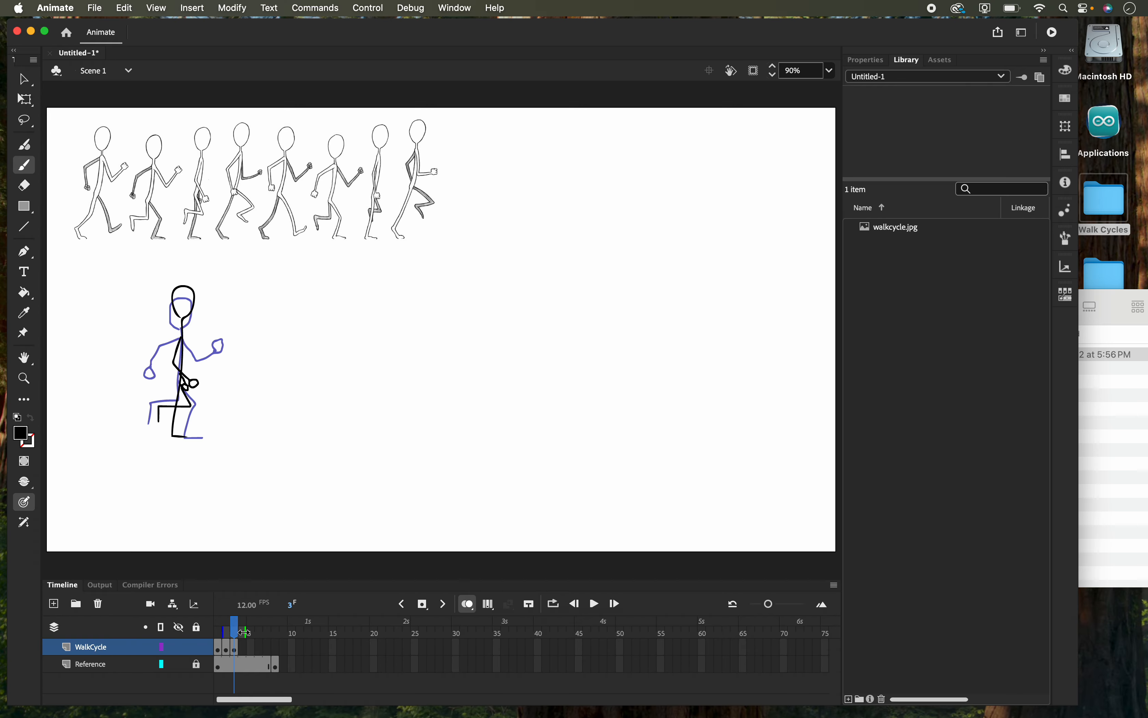
# - Insert a blank keyframe at frame 4 of WalkCycle and draw the fourth reference pose over the onion-skinned third pose
pyautogui.click(243, 648)
pyautogui.press('F6')
pyautogui.rightClick(247, 650)
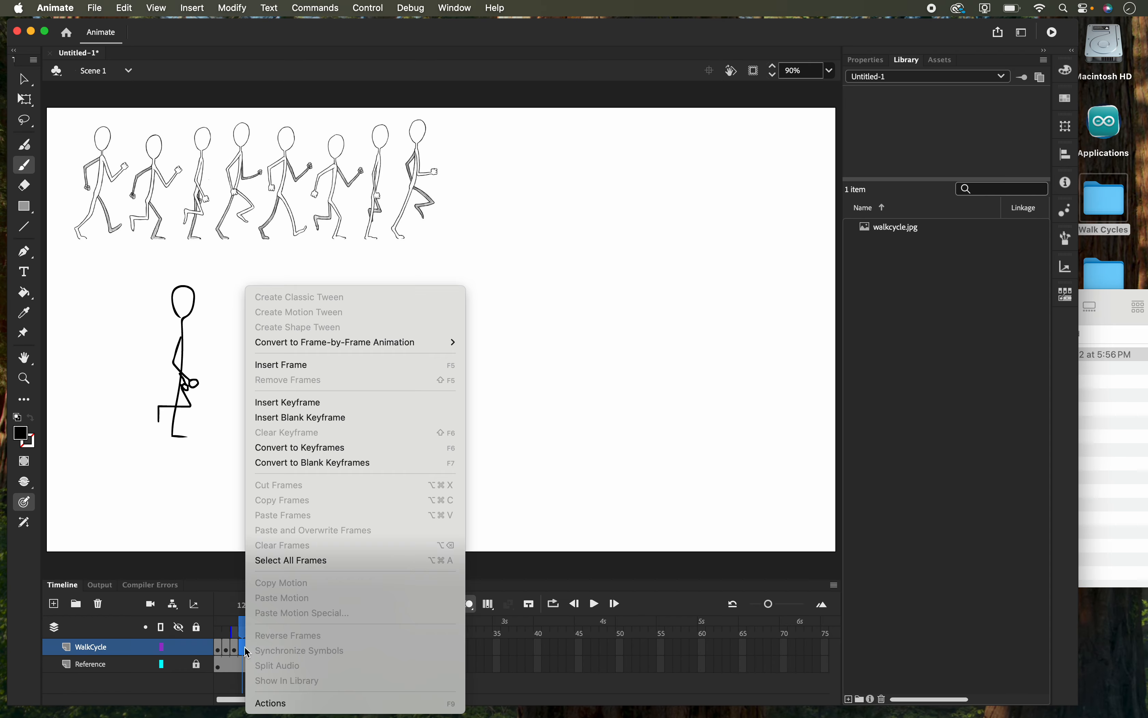
pyautogui.click(295, 423)
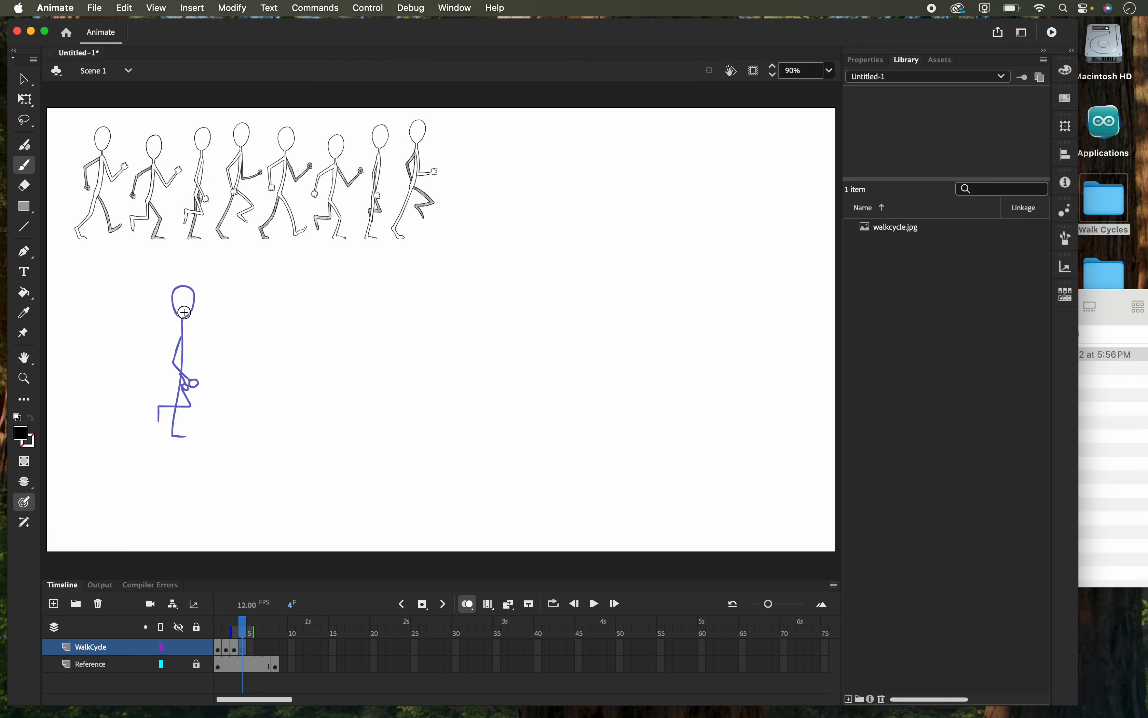
pyautogui.moveTo(182, 311)
pyautogui.mouseDown()
pyautogui.moveTo(179, 285)
pyautogui.moveTo(192, 309)
pyautogui.moveTo(181, 373)
pyautogui.moveTo(156, 418)
pyautogui.moveTo(166, 436)
pyautogui.mouseUp()
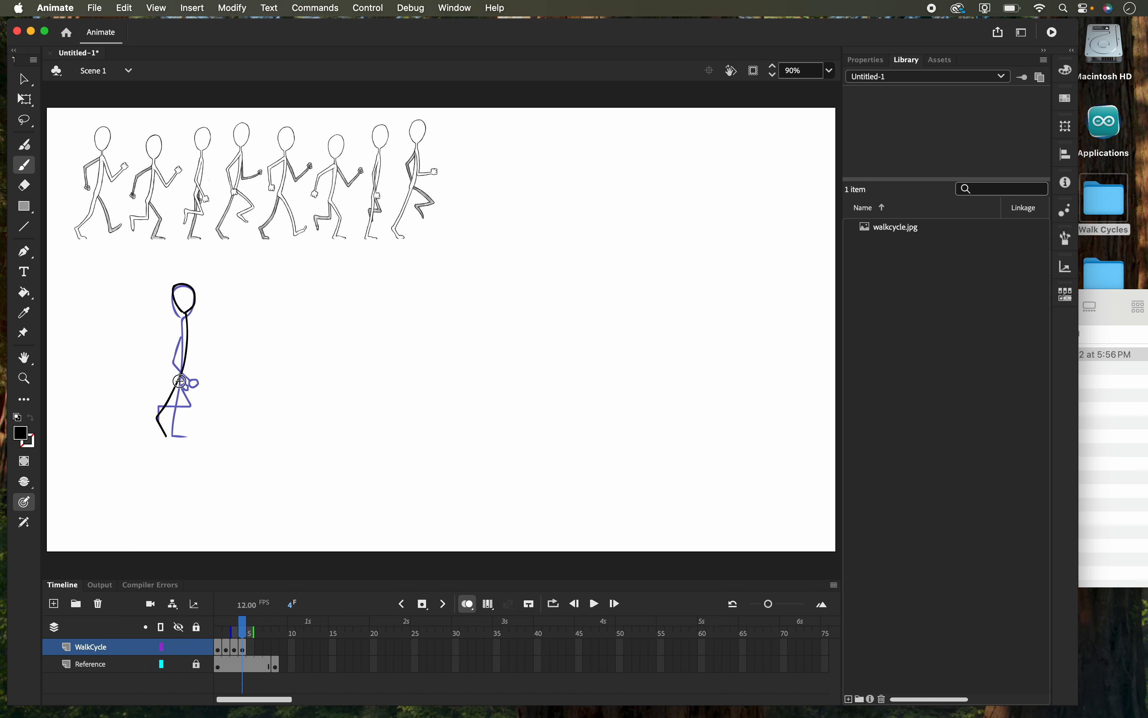
pyautogui.moveTo(180, 380)
pyautogui.mouseDown()
pyautogui.moveTo(205, 395)
pyautogui.moveTo(195, 407)
pyautogui.moveTo(203, 421)
pyautogui.mouseUp()
pyautogui.moveTo(187, 327); pyautogui.dragTo(176, 341)
pyautogui.moveTo(177, 366); pyautogui.dragTo(192, 340)
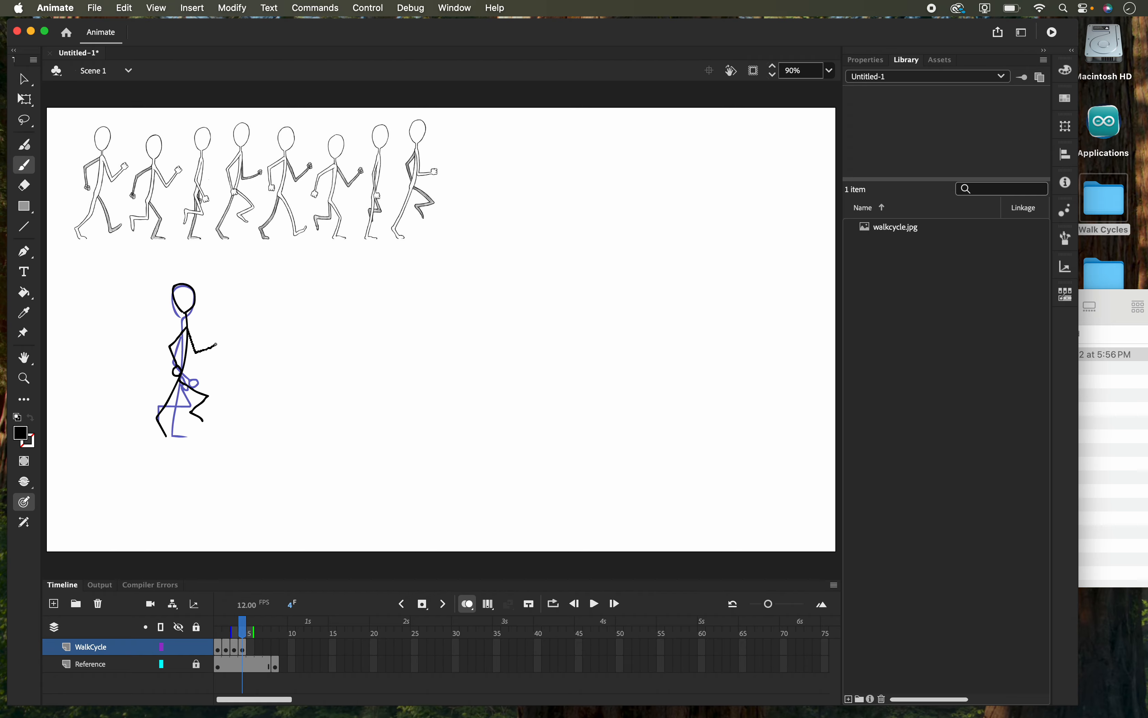
pyautogui.moveTo(217, 347); pyautogui.dragTo(218, 347)
# - Insert a blank keyframe at frame 5 of the WalkCycle layer
pyautogui.click(250, 650)
pyautogui.rightClick(250, 649)
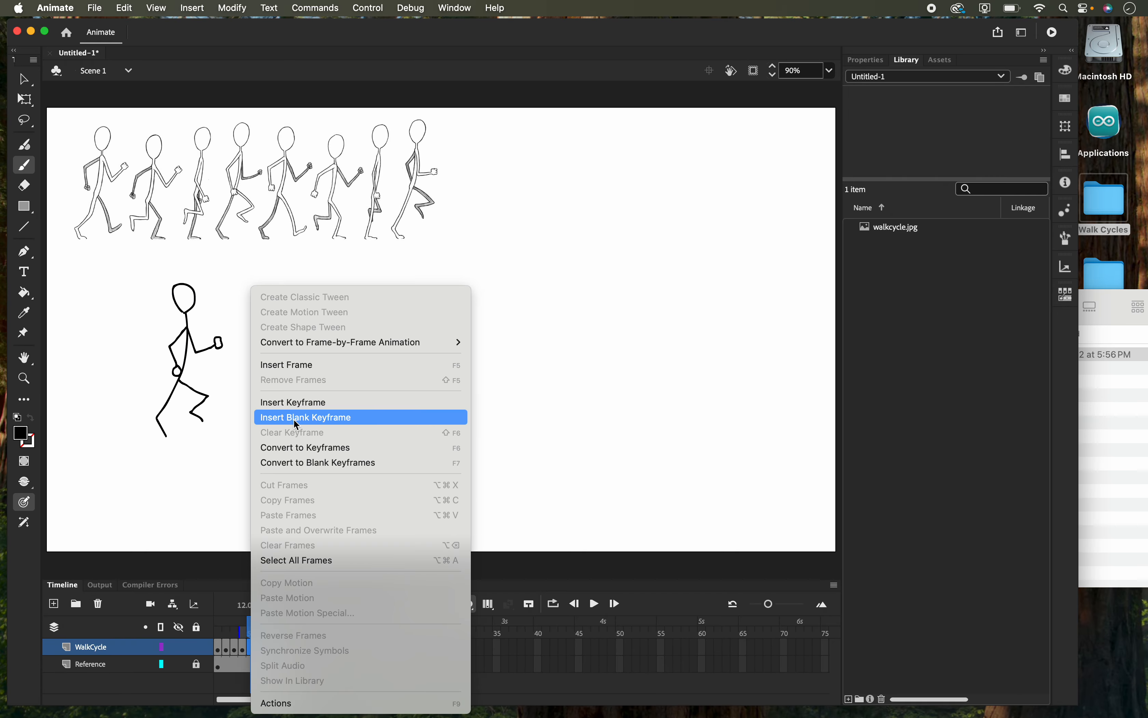
pyautogui.click(310, 417)
# - Widen the onion-skin range back to frame 1 to view all earlier poses, and narrow its start to frame 4 again
pyautogui.moveTo(240, 628); pyautogui.dragTo(223, 629)
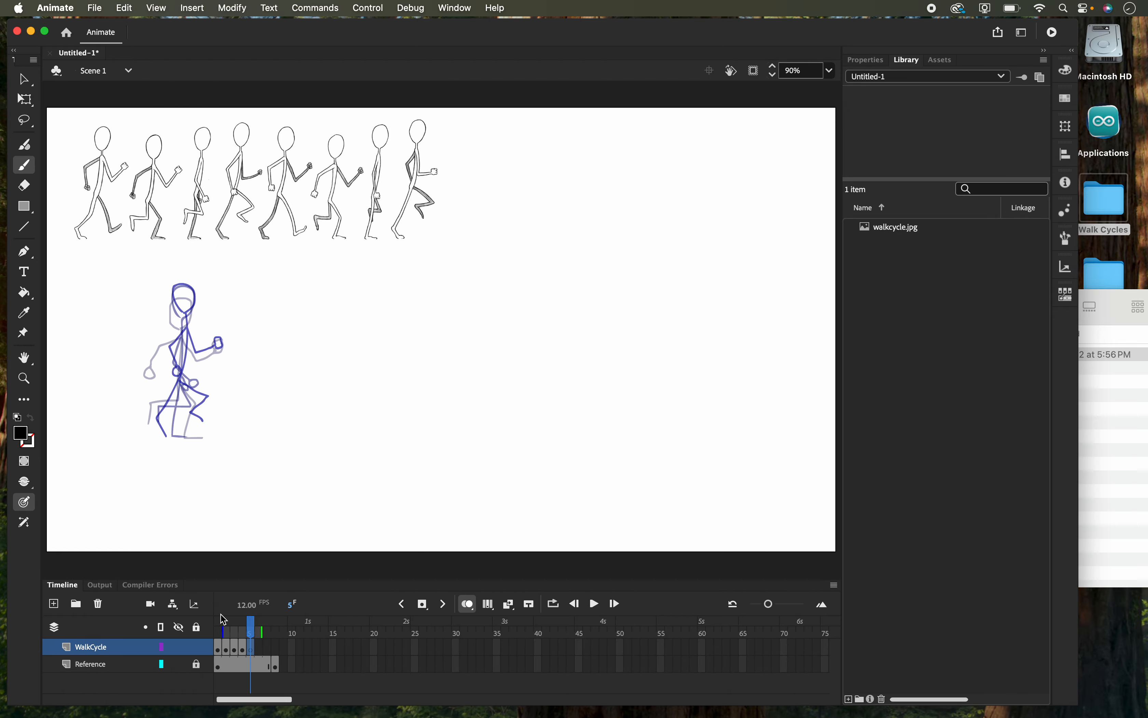
pyautogui.moveTo(226, 631); pyautogui.dragTo(215, 631)
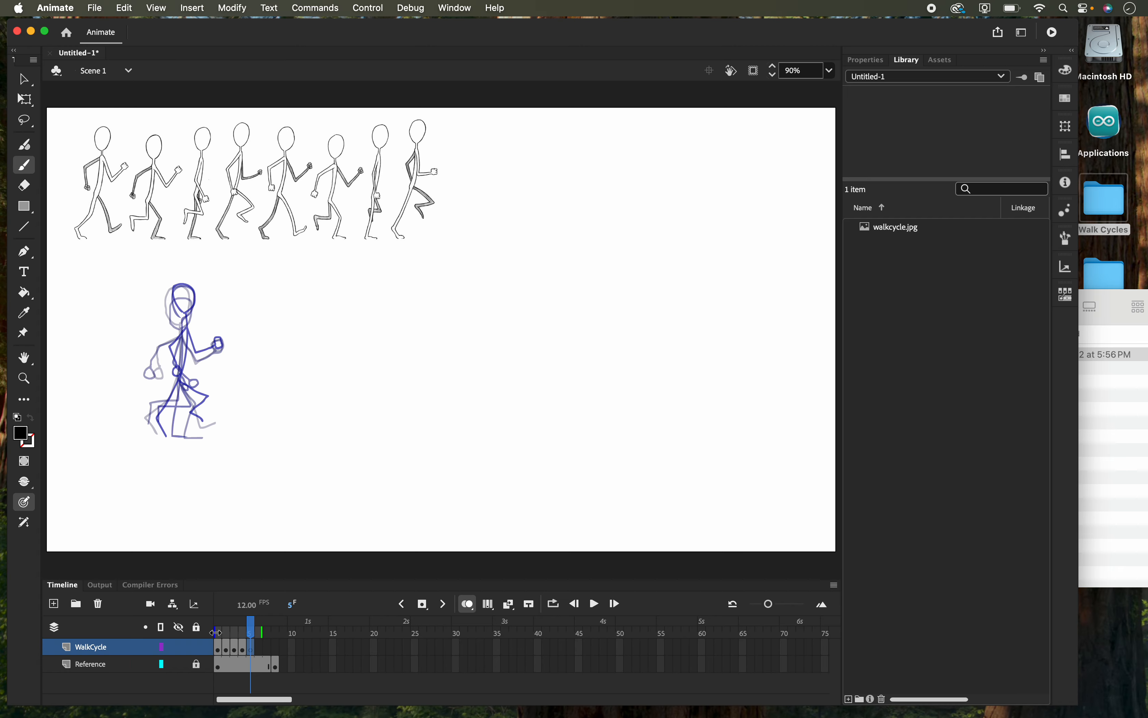
pyautogui.moveTo(218, 633); pyautogui.dragTo(251, 633)
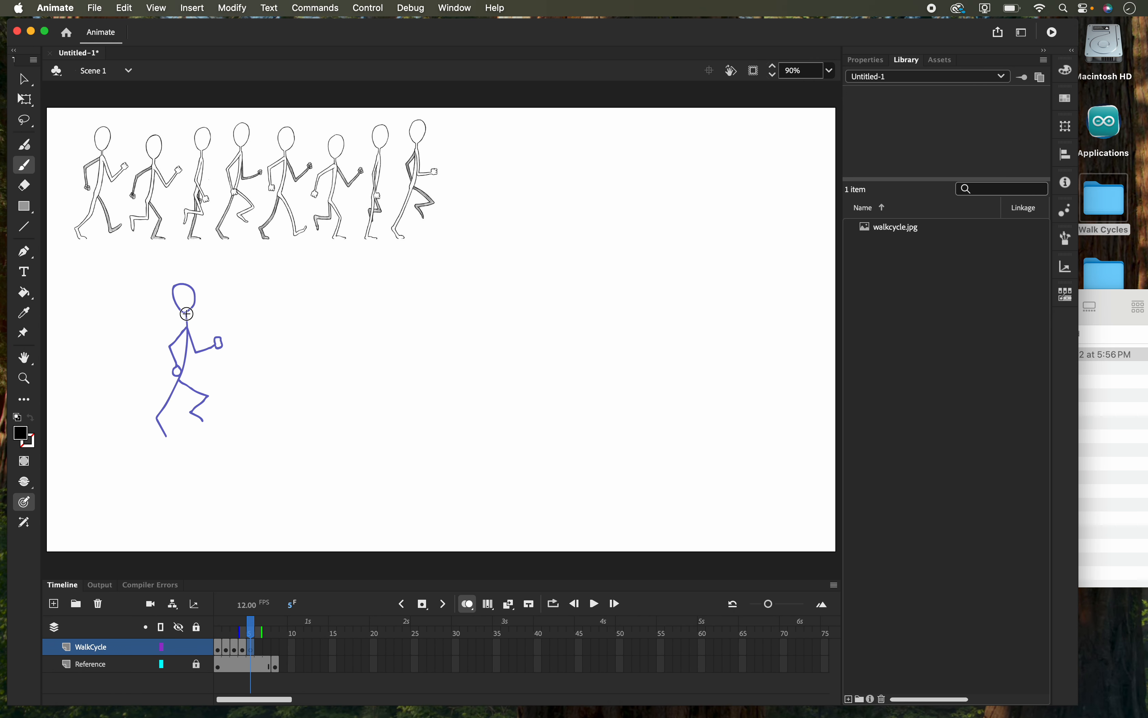
# - Draw the fifth reference pose on frame 5 over the onion-skinned fourth pose, undoing and redrawing the misdrawn head stroke
pyautogui.moveTo(186, 318); pyautogui.dragTo(184, 319)
pyautogui.moveTo(189, 316); pyautogui.dragTo(178, 316)
pyautogui.press('super+z')
pyautogui.moveTo(186, 317); pyautogui.dragTo(186, 315)
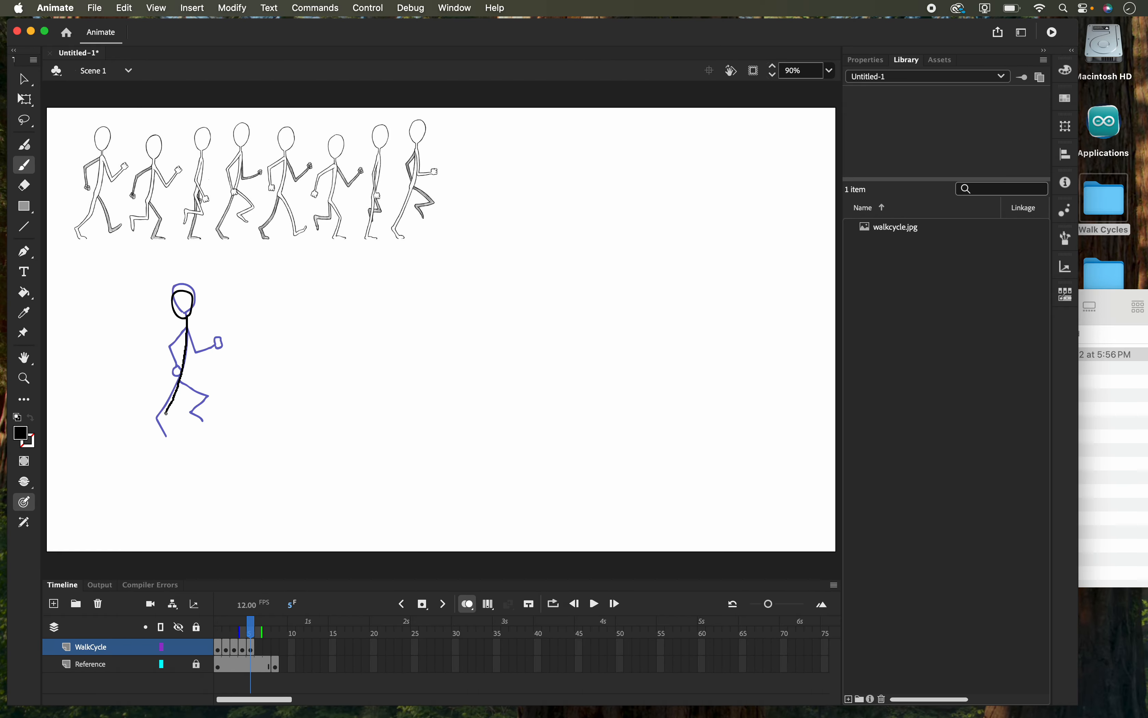
pyautogui.moveTo(167, 436); pyautogui.dragTo(167, 436)
pyautogui.moveTo(182, 382)
pyautogui.mouseDown()
pyautogui.moveTo(197, 420)
pyautogui.moveTo(219, 428)
pyautogui.mouseUp()
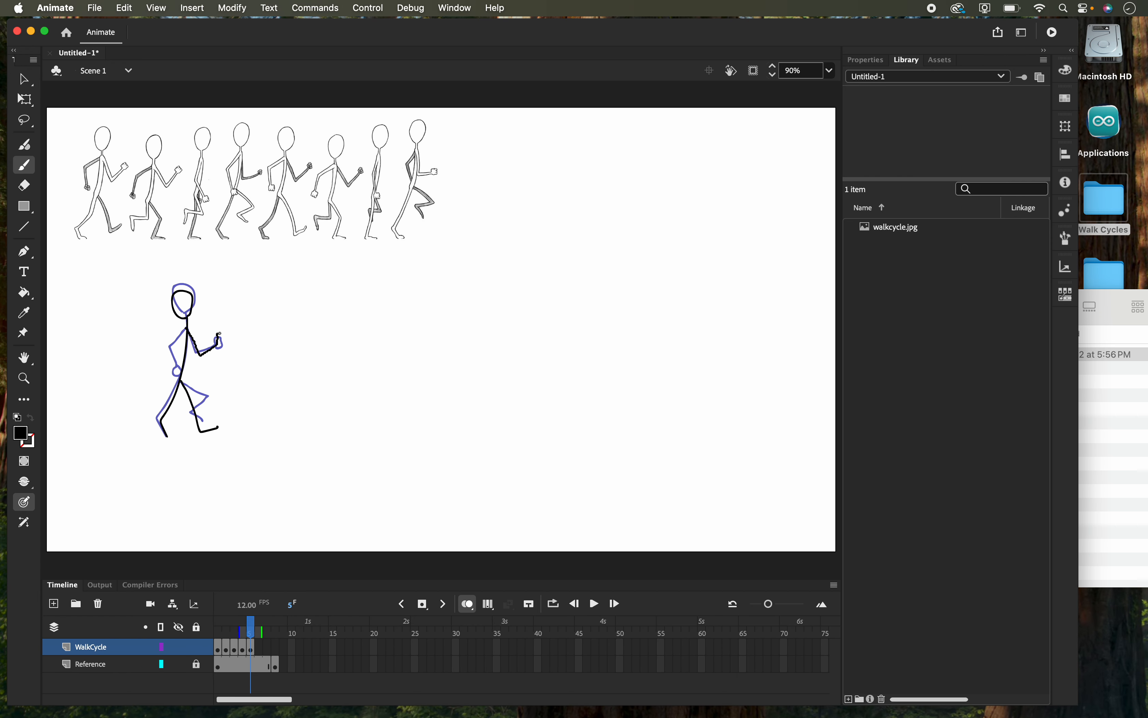
pyautogui.moveTo(217, 347); pyautogui.dragTo(217, 346)
pyautogui.moveTo(175, 333)
pyautogui.mouseDown()
pyautogui.moveTo(164, 338)
pyautogui.moveTo(168, 361)
pyautogui.mouseUp()
# - Insert a blank keyframe at frame 6 of WalkCycle and draw the sixth reference pose over the onion-skinned fifth pose
pyautogui.click(259, 647)
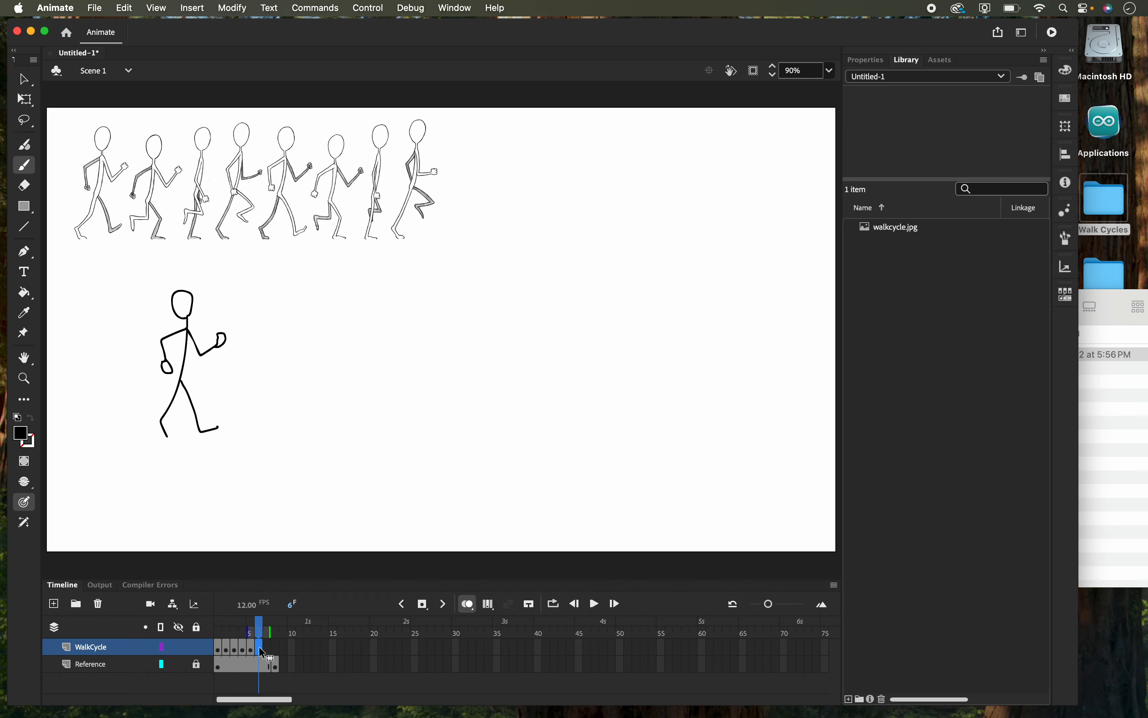
pyautogui.rightClick(260, 647)
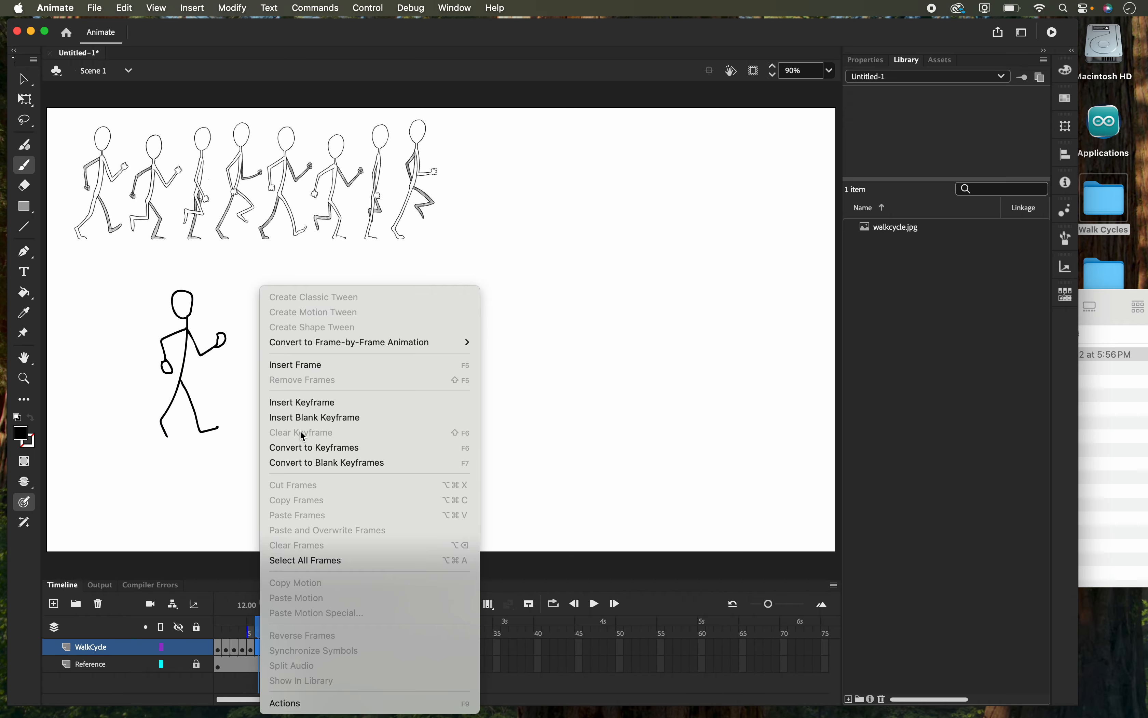
pyautogui.click(300, 417)
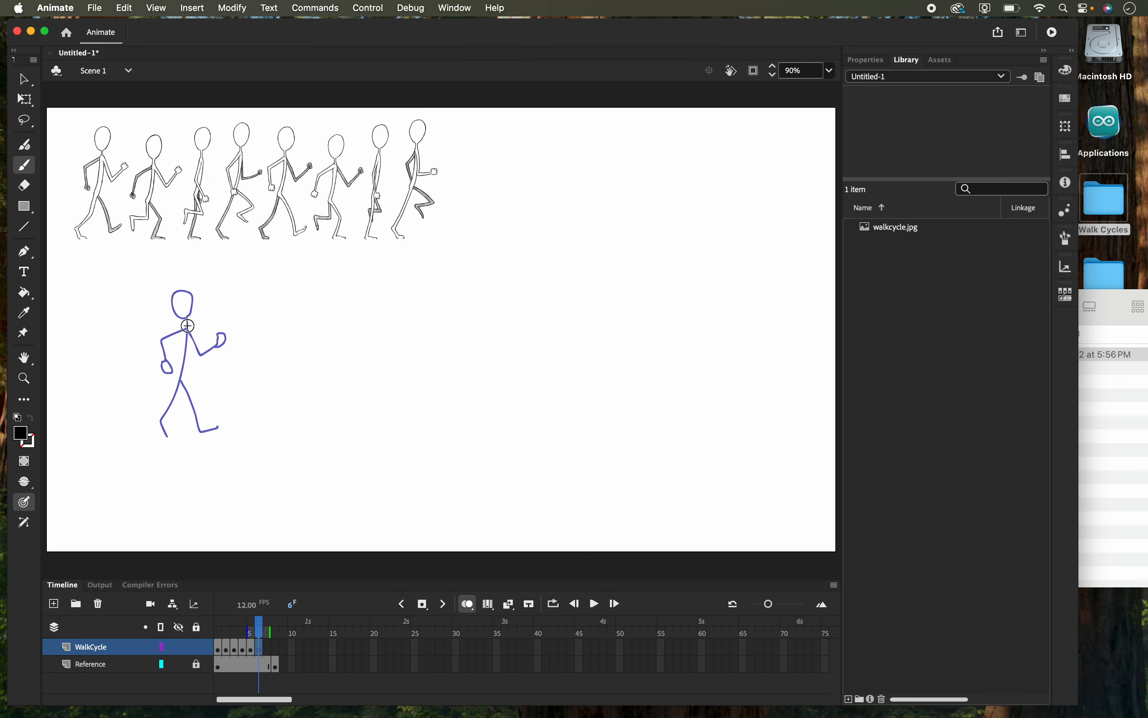
pyautogui.moveTo(177, 312)
pyautogui.mouseDown()
pyautogui.moveTo(187, 299)
pyautogui.moveTo(188, 329)
pyautogui.mouseUp()
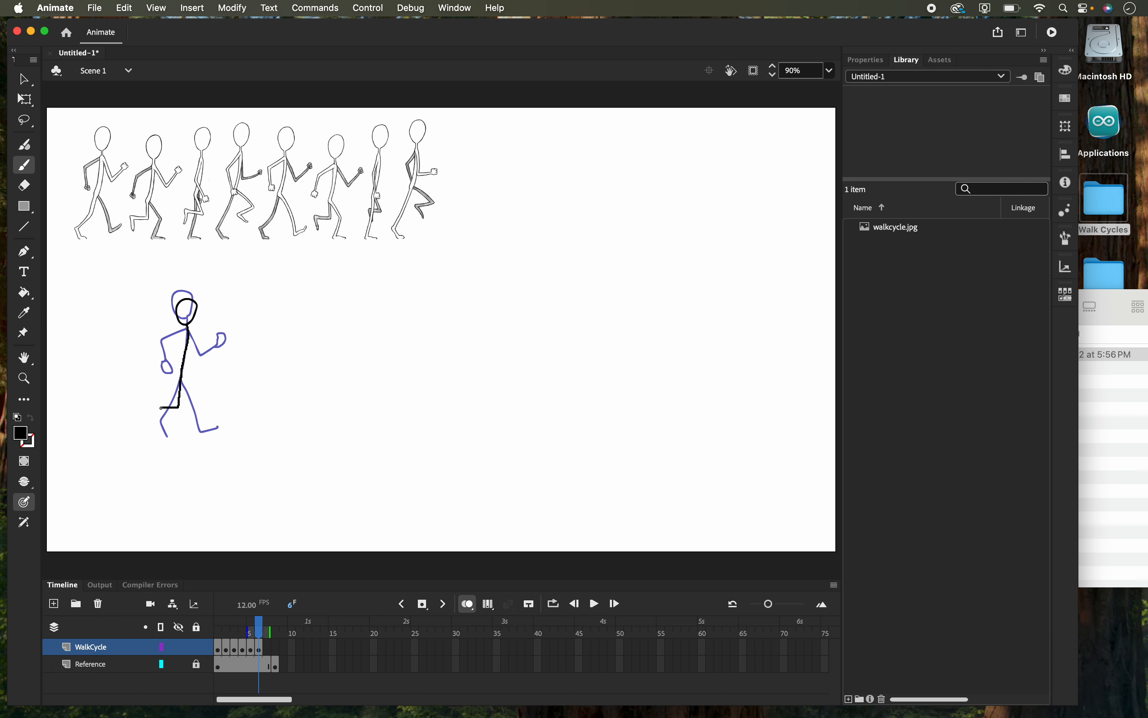
pyautogui.moveTo(159, 421)
pyautogui.mouseDown()
pyautogui.moveTo(186, 387)
pyautogui.moveTo(201, 405)
pyautogui.moveTo(213, 436)
pyautogui.mouseUp()
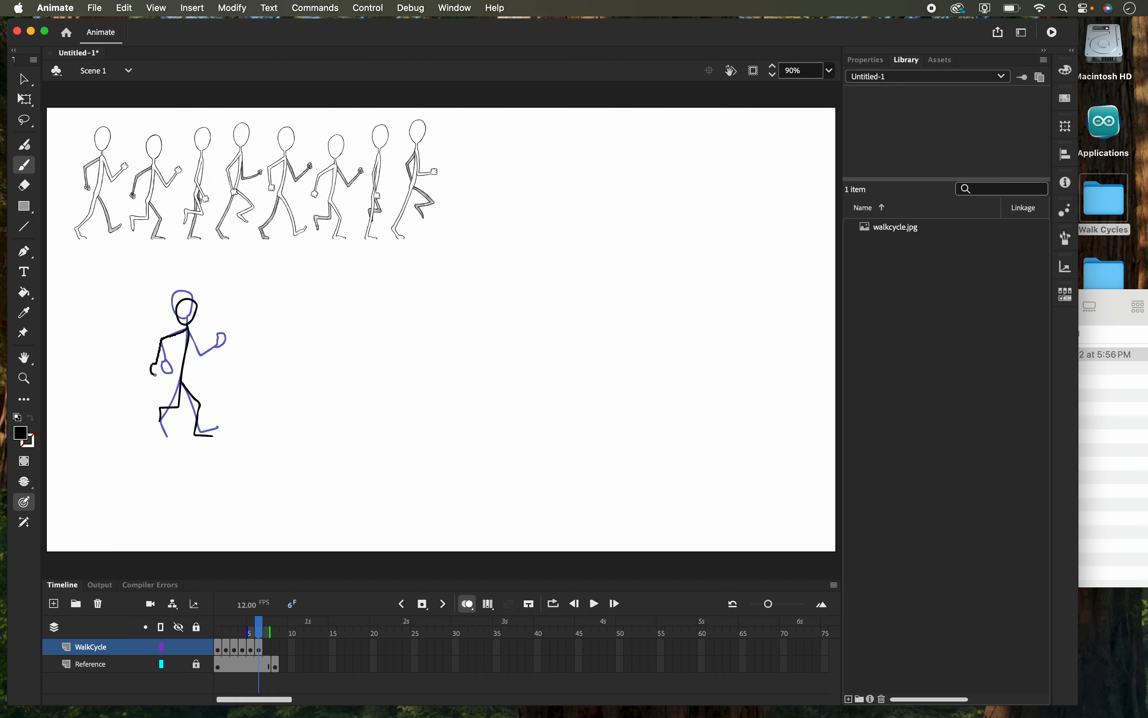
pyautogui.moveTo(158, 363); pyautogui.dragTo(157, 363)
pyautogui.moveTo(218, 347); pyautogui.dragTo(219, 350)
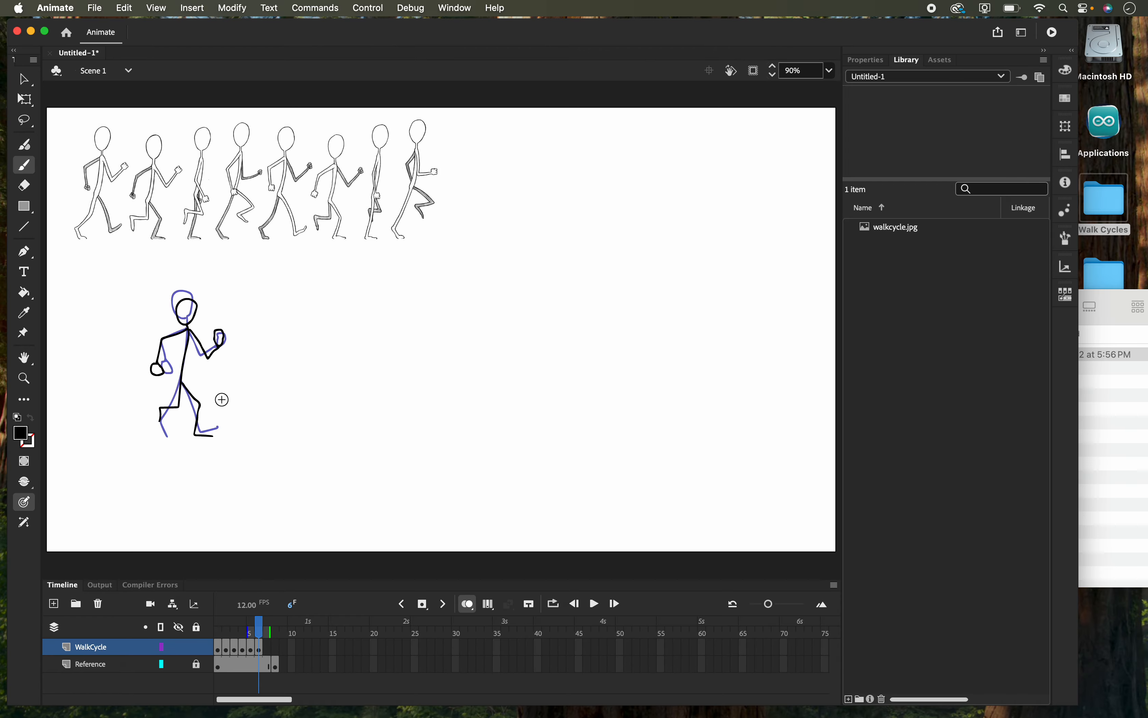
# - Insert a blank keyframe at frame 7 of the WalkCycle layer
pyautogui.click(269, 647)
pyautogui.press('F6')
pyautogui.rightClick(267, 646)
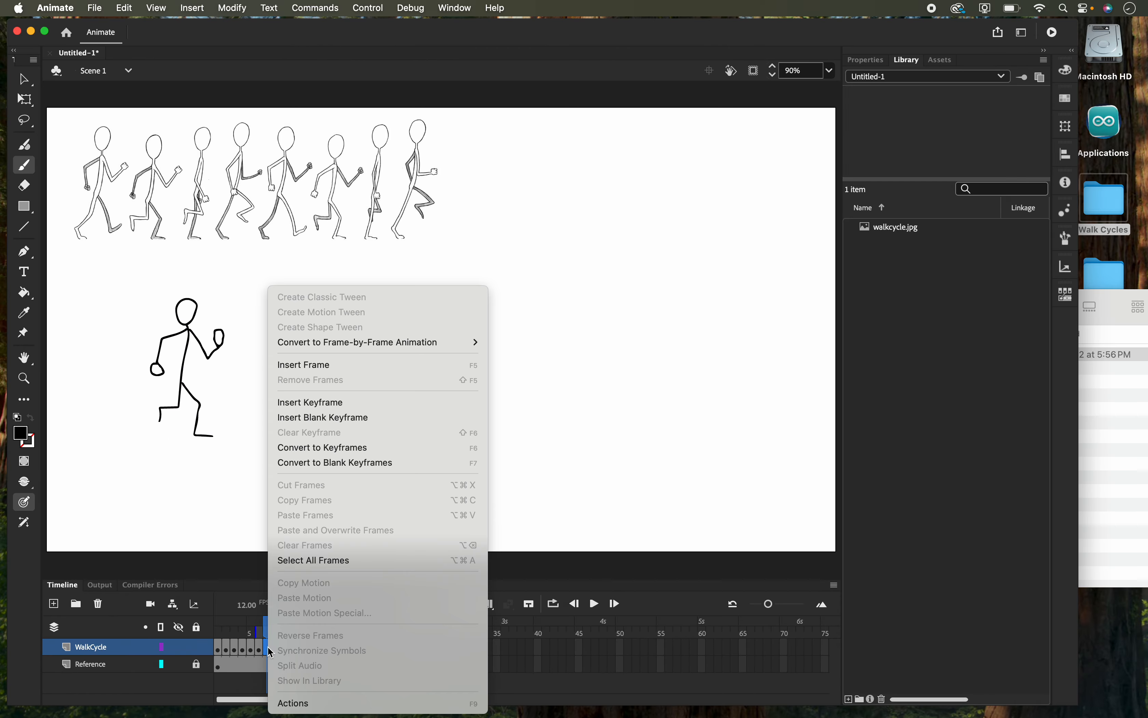
pyautogui.click(328, 419)
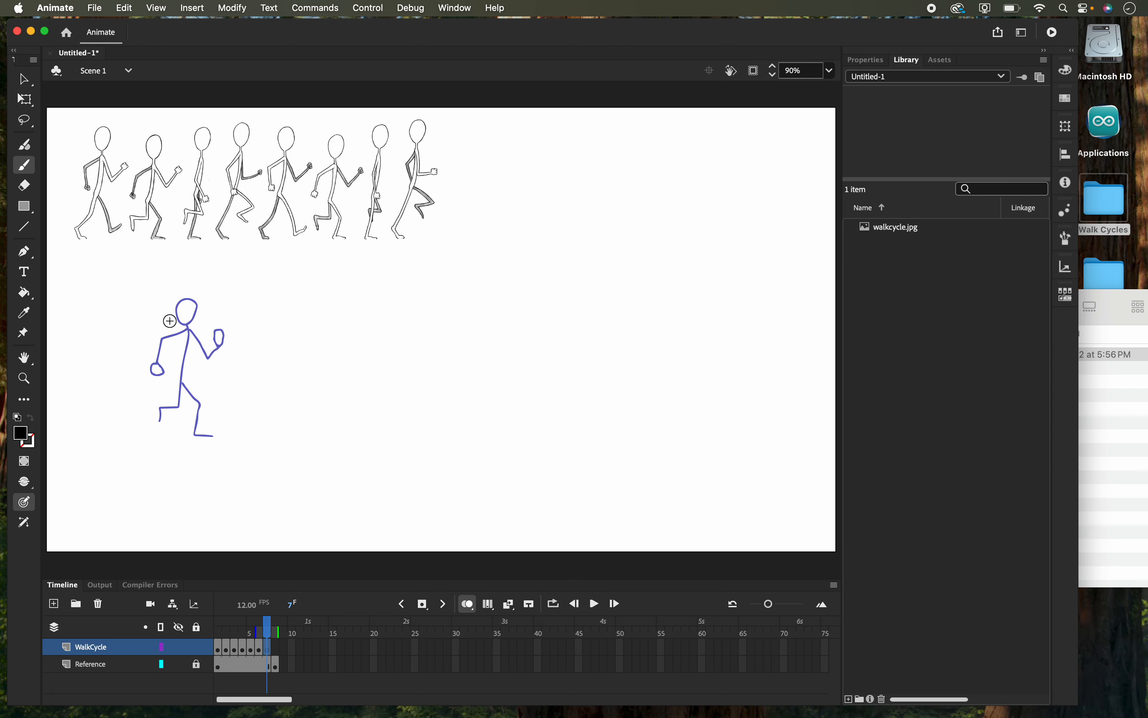
# - Draw the seventh reference pose on frame 7 over the onion-skinned sixth pose, and toggle Onion Skin off and on to check it
pyautogui.moveTo(185, 314)
pyautogui.mouseDown()
pyautogui.moveTo(178, 294)
pyautogui.moveTo(190, 284)
pyautogui.moveTo(186, 314)
pyautogui.mouseUp()
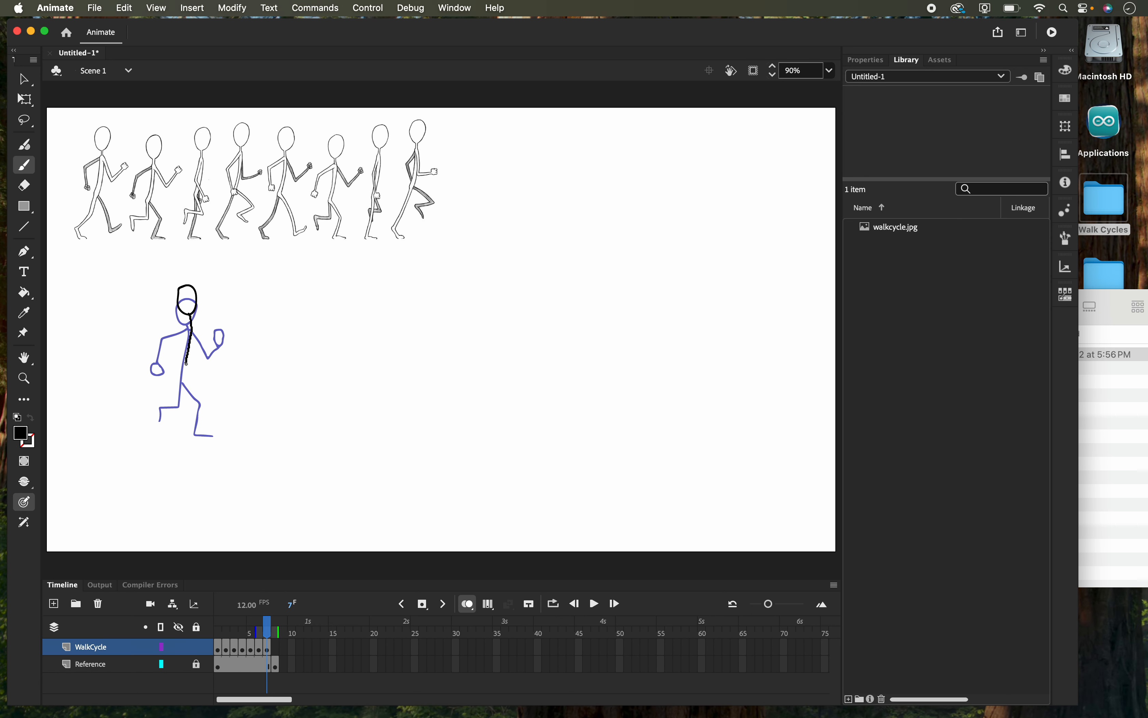
pyautogui.moveTo(178, 406); pyautogui.dragTo(185, 436)
pyautogui.moveTo(184, 383)
pyautogui.mouseDown()
pyautogui.moveTo(189, 406)
pyautogui.moveTo(168, 421)
pyautogui.mouseUp()
pyautogui.moveTo(190, 327); pyautogui.dragTo(181, 344)
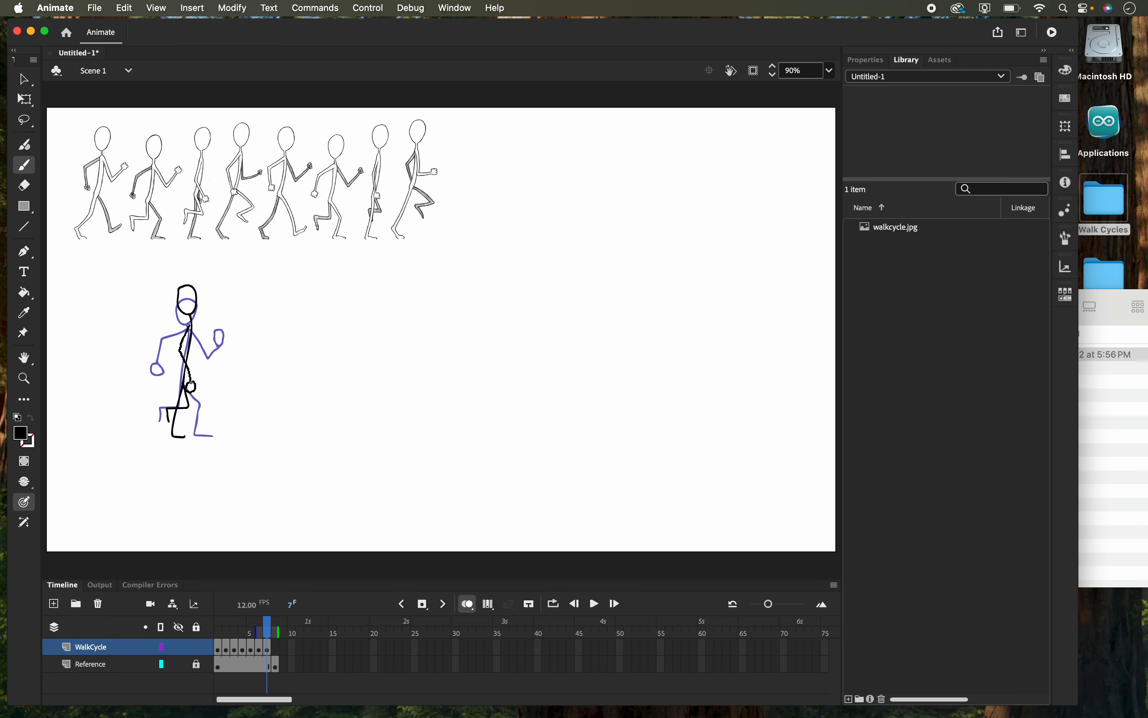
pyautogui.moveTo(191, 385); pyautogui.dragTo(191, 385)
pyautogui.click(179, 664)
pyautogui.click(178, 664)
pyautogui.click(468, 607)
pyautogui.click(468, 610)
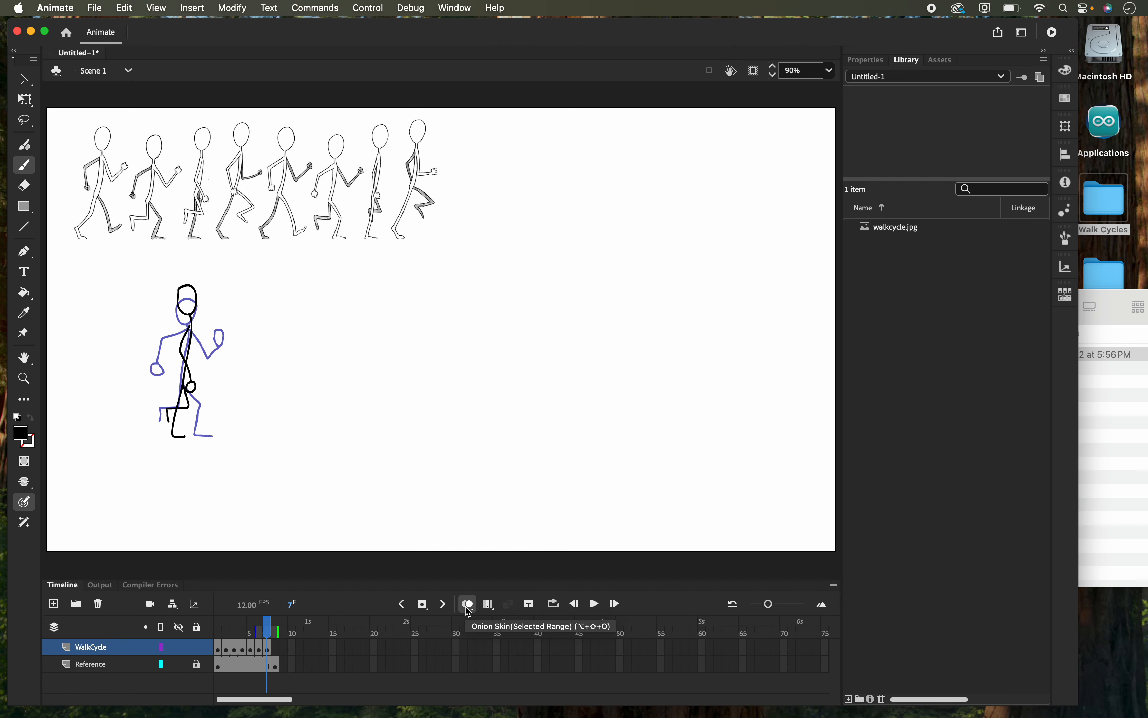
# - Insert a blank keyframe at frame 8 of WalkCycle and draw the eighth reference pose over the onion-skinned seventh pose
pyautogui.click(278, 648)
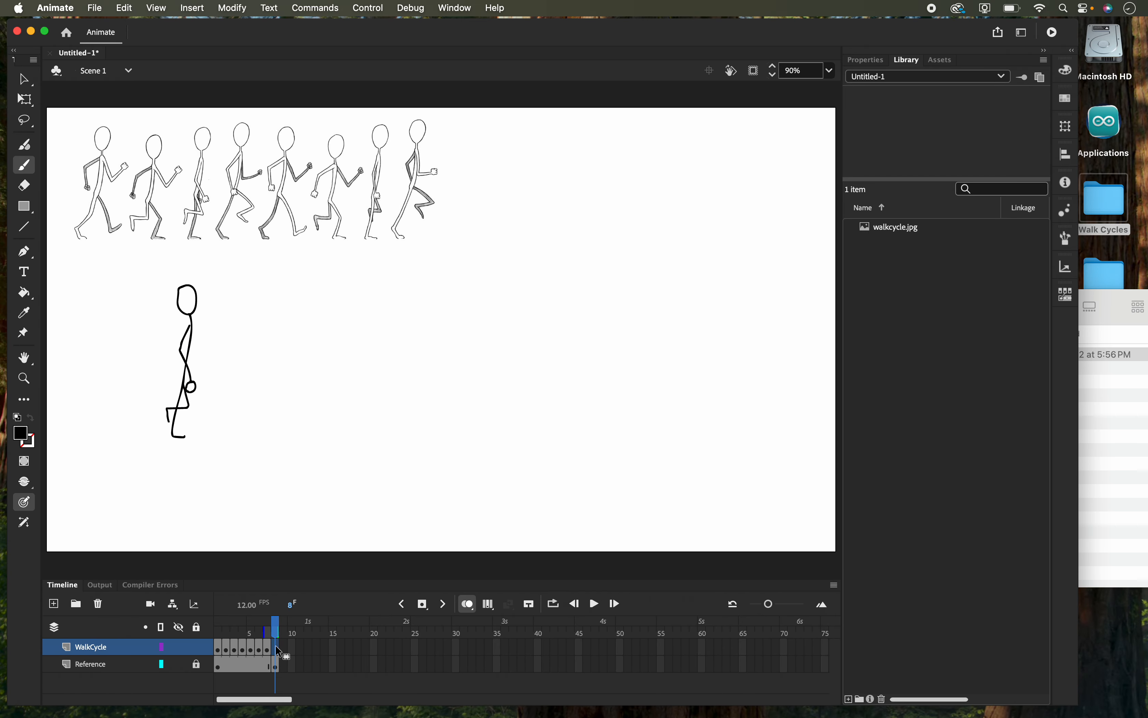
pyautogui.rightClick(279, 651)
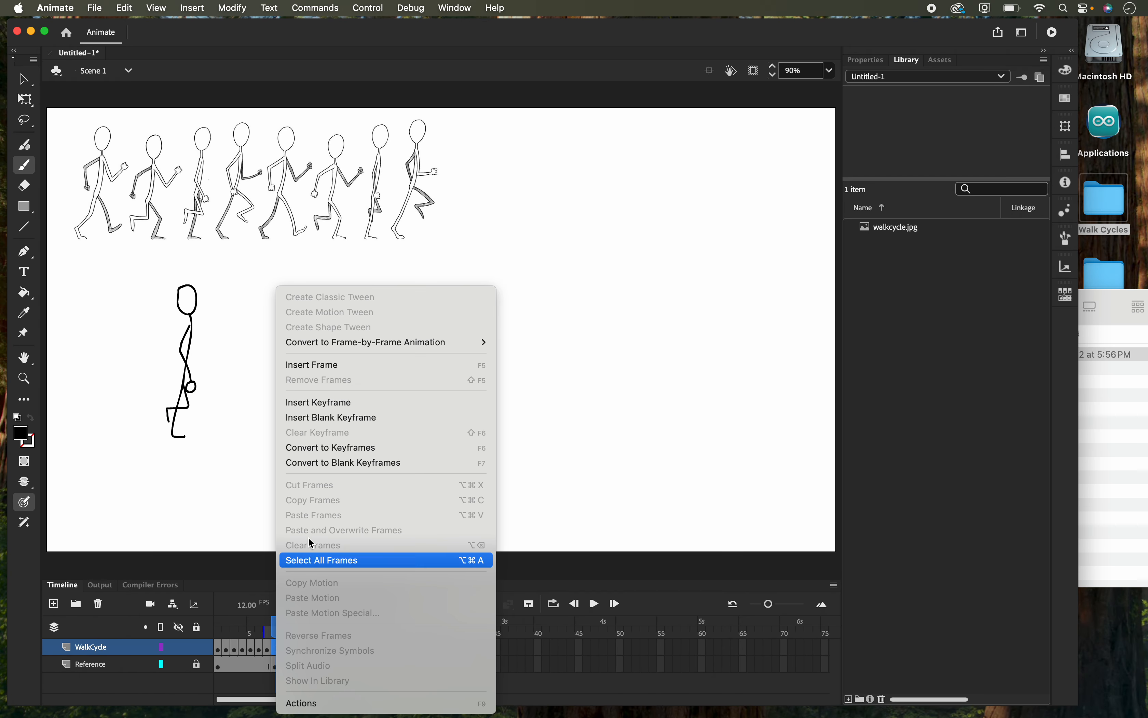
pyautogui.click(327, 419)
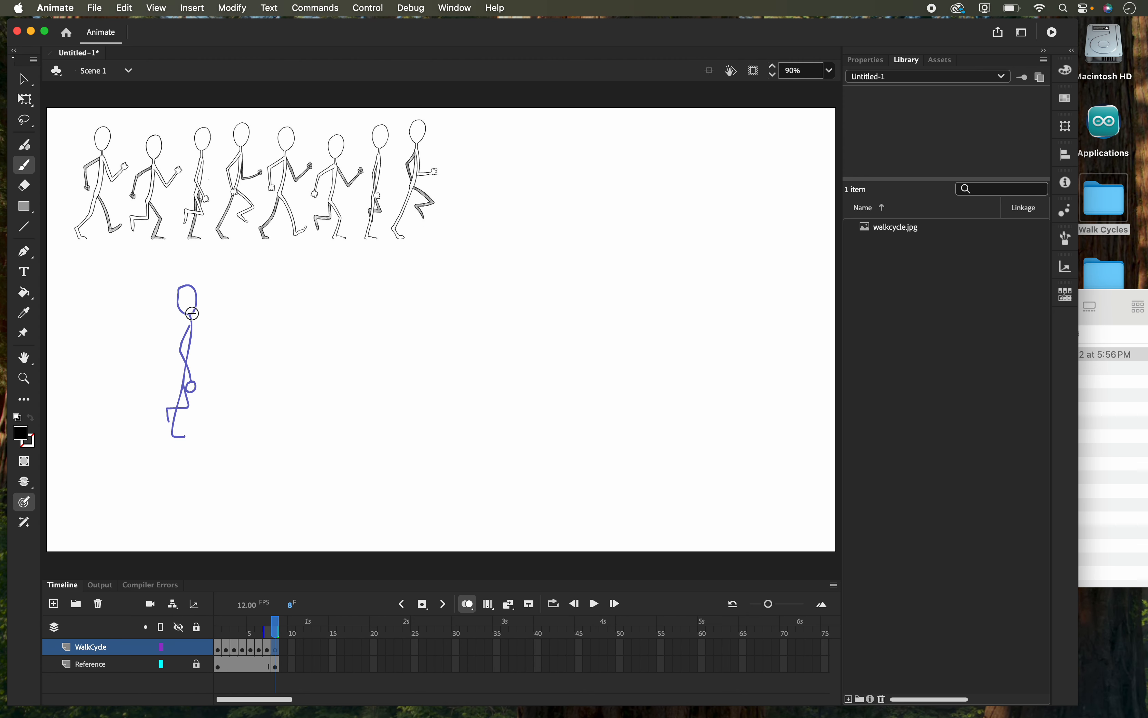
pyautogui.moveTo(191, 312)
pyautogui.mouseDown()
pyautogui.moveTo(187, 279)
pyautogui.moveTo(195, 308)
pyautogui.mouseUp()
pyautogui.moveTo(178, 383); pyautogui.dragTo(171, 438)
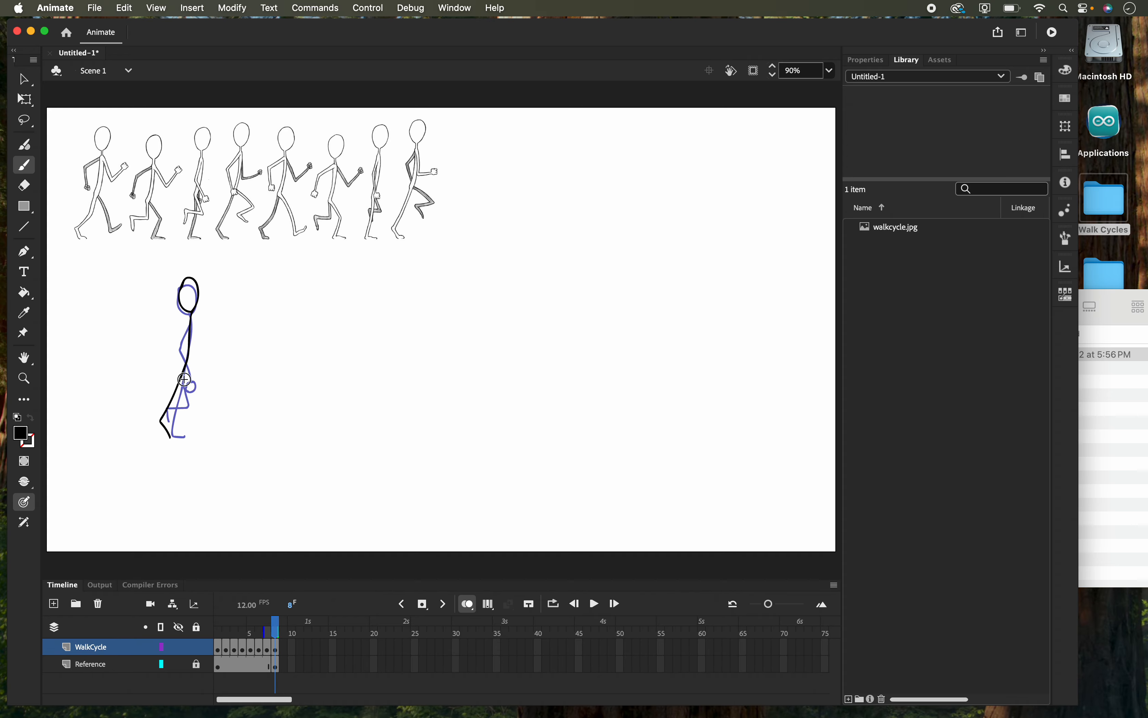
pyautogui.moveTo(184, 376)
pyautogui.mouseDown()
pyautogui.moveTo(202, 388)
pyautogui.moveTo(207, 417)
pyautogui.mouseUp()
pyautogui.moveTo(184, 328); pyautogui.dragTo(176, 340)
pyautogui.moveTo(185, 370); pyautogui.dragTo(185, 370)
pyautogui.moveTo(192, 327); pyautogui.dragTo(190, 331)
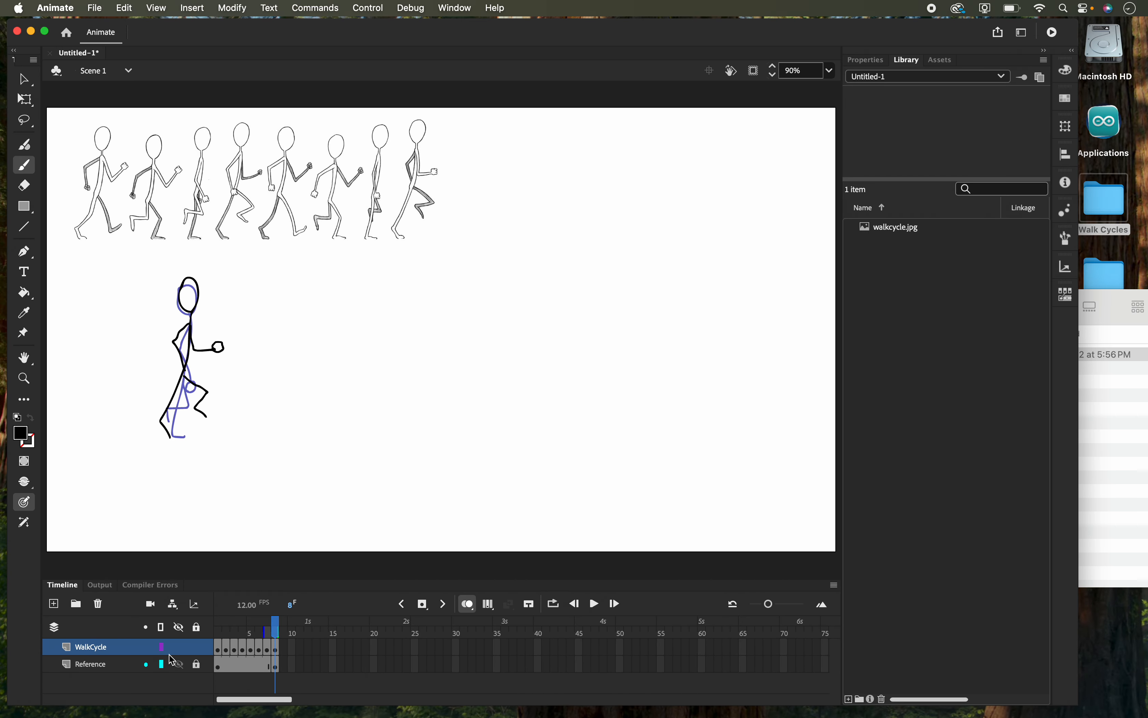
# - Turn off Onion Skin, check the pose with the Reference layer hidden and shown, and scrub the playhead back to frame 5
pyautogui.click(178, 664)
pyautogui.click(179, 664)
pyautogui.click(468, 604)
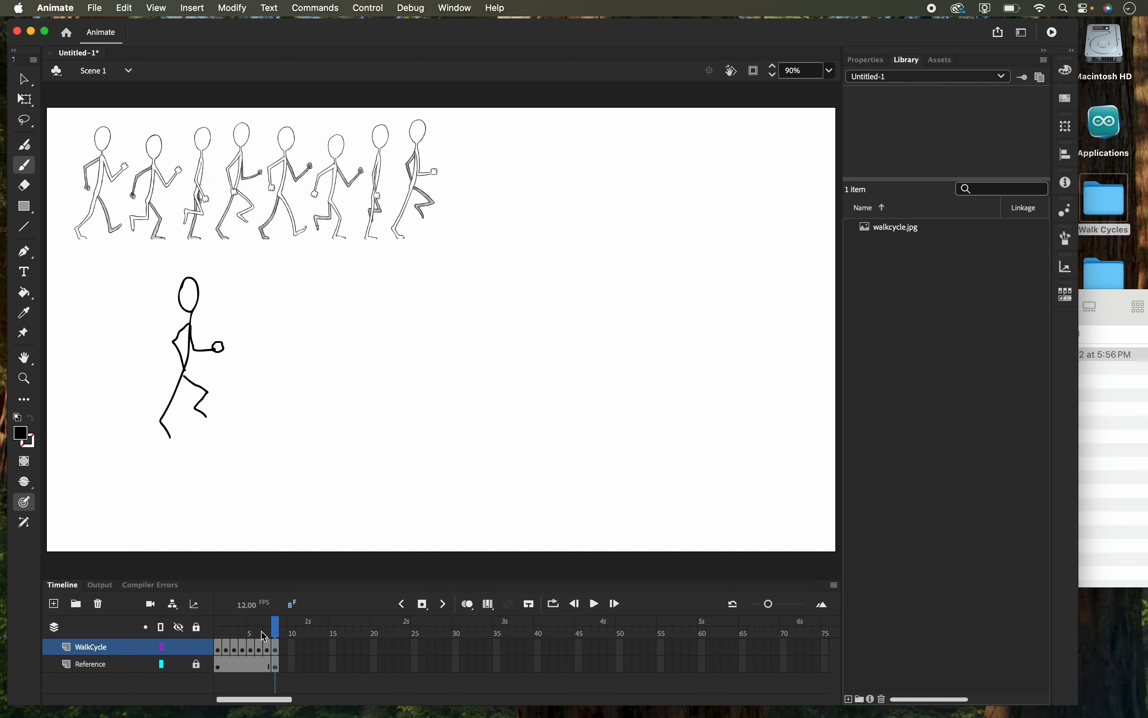
pyautogui.click(183, 669)
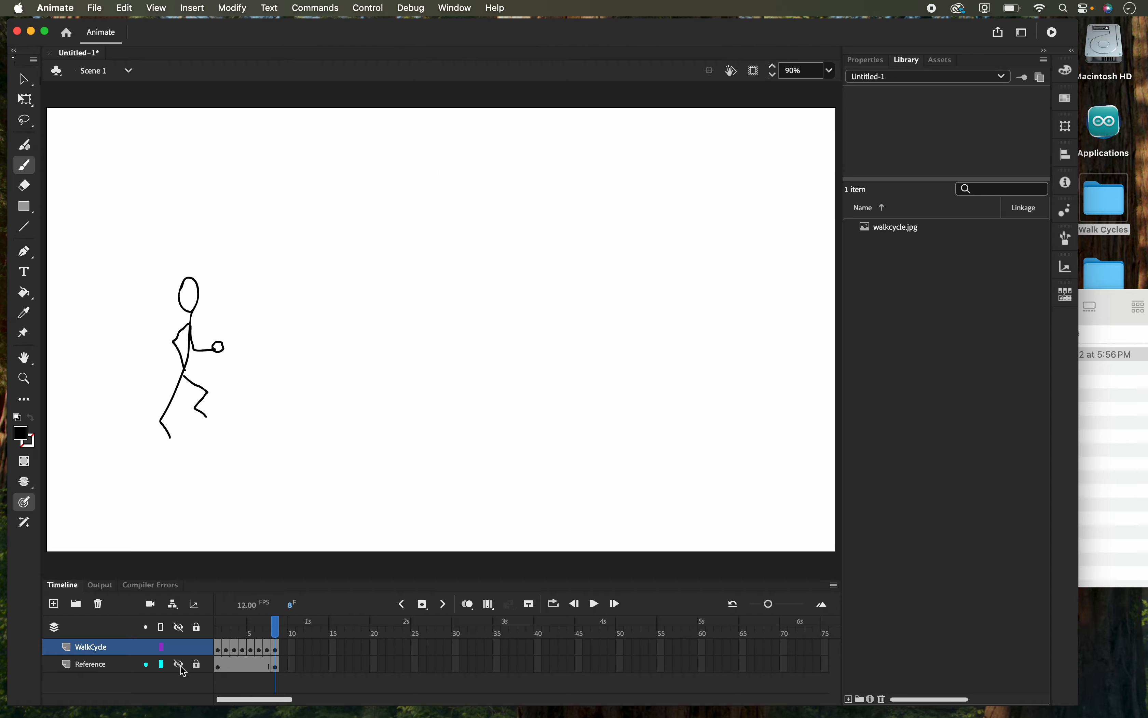
pyautogui.click(183, 669)
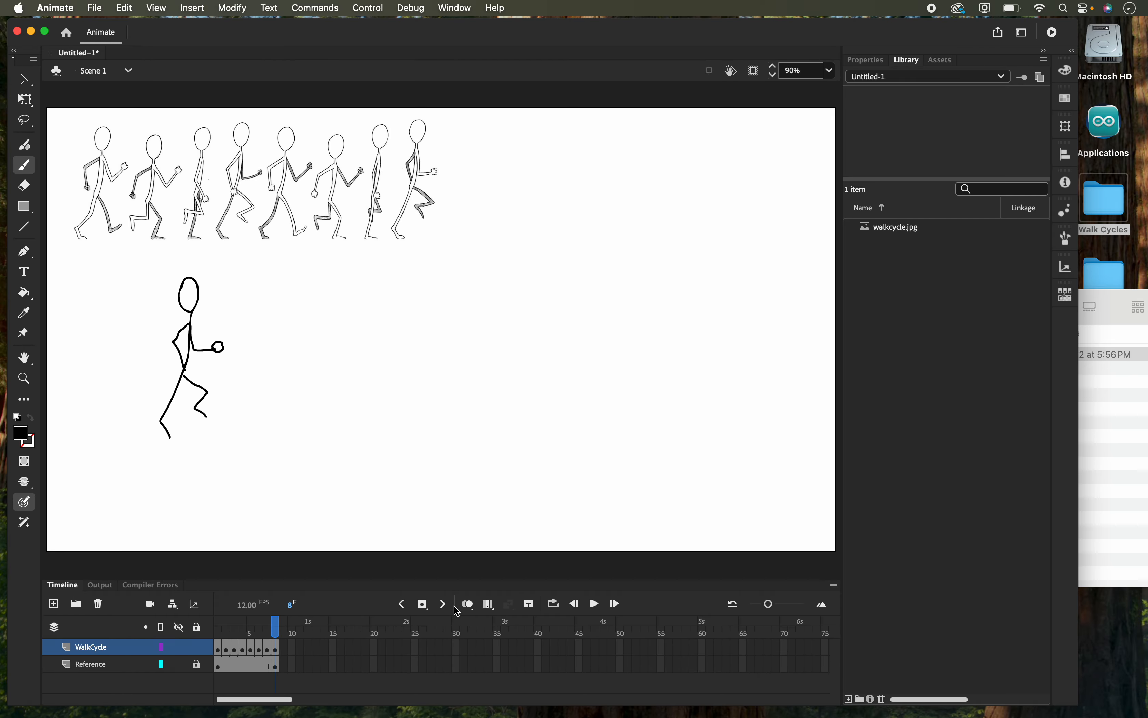
pyautogui.click(465, 605)
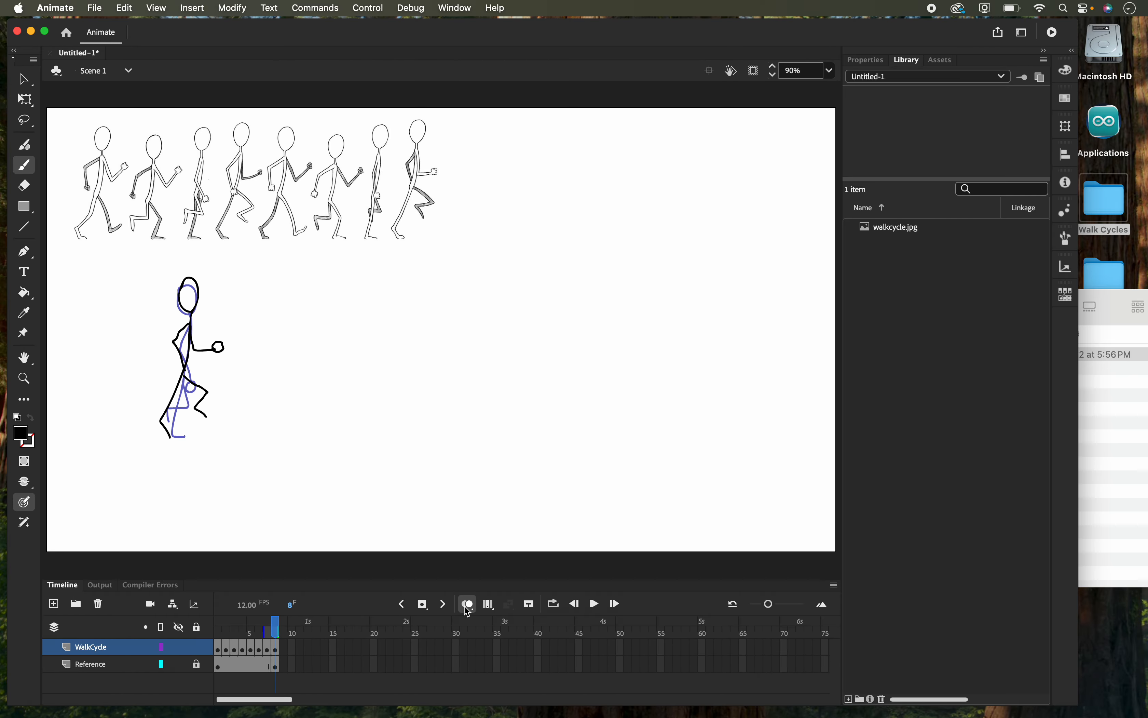
pyautogui.click(468, 605)
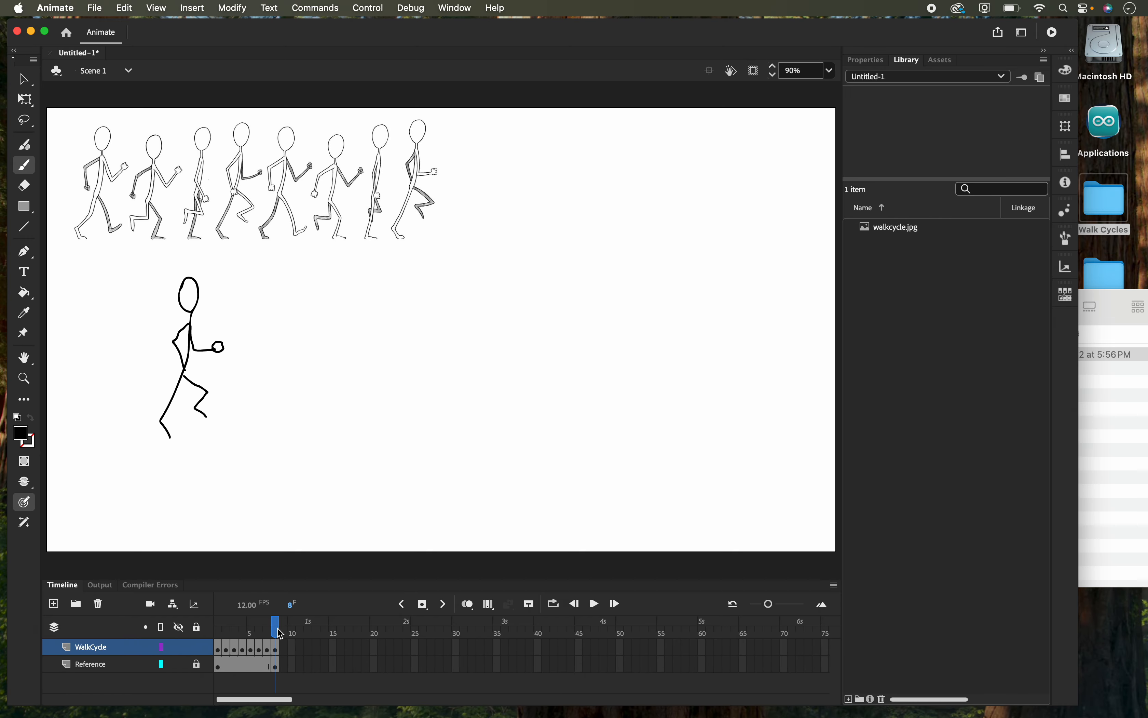
pyautogui.moveTo(279, 636); pyautogui.dragTo(253, 621)
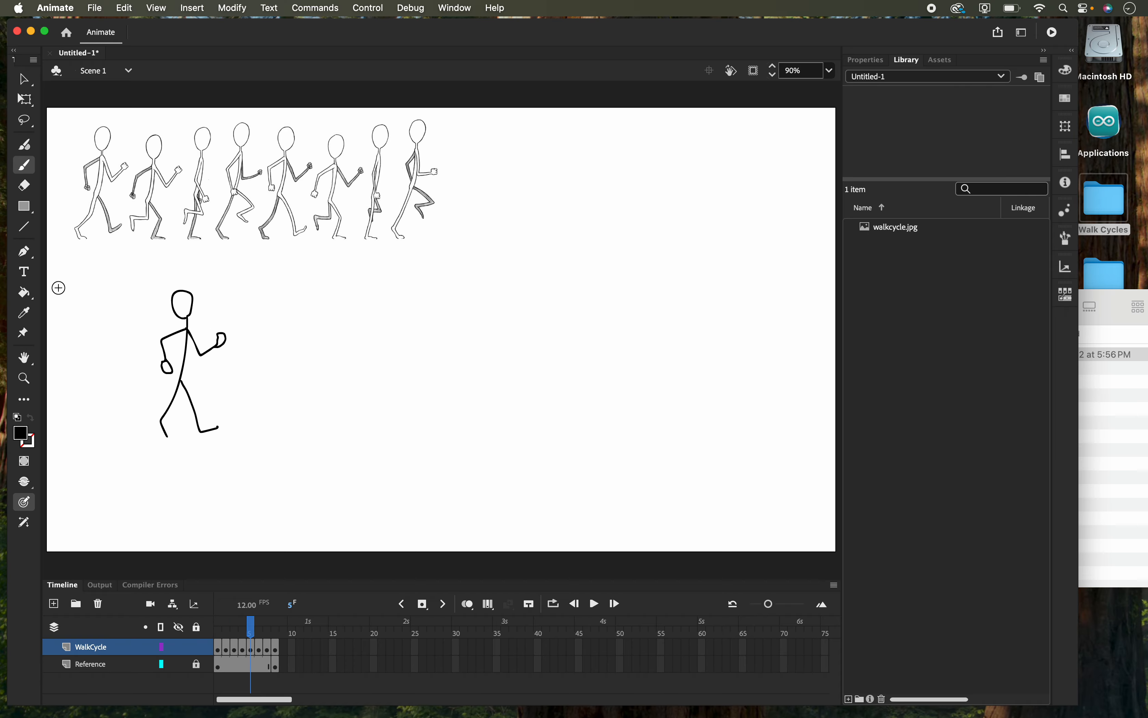
pyautogui.click(26, 164)
pyautogui.click(26, 186)
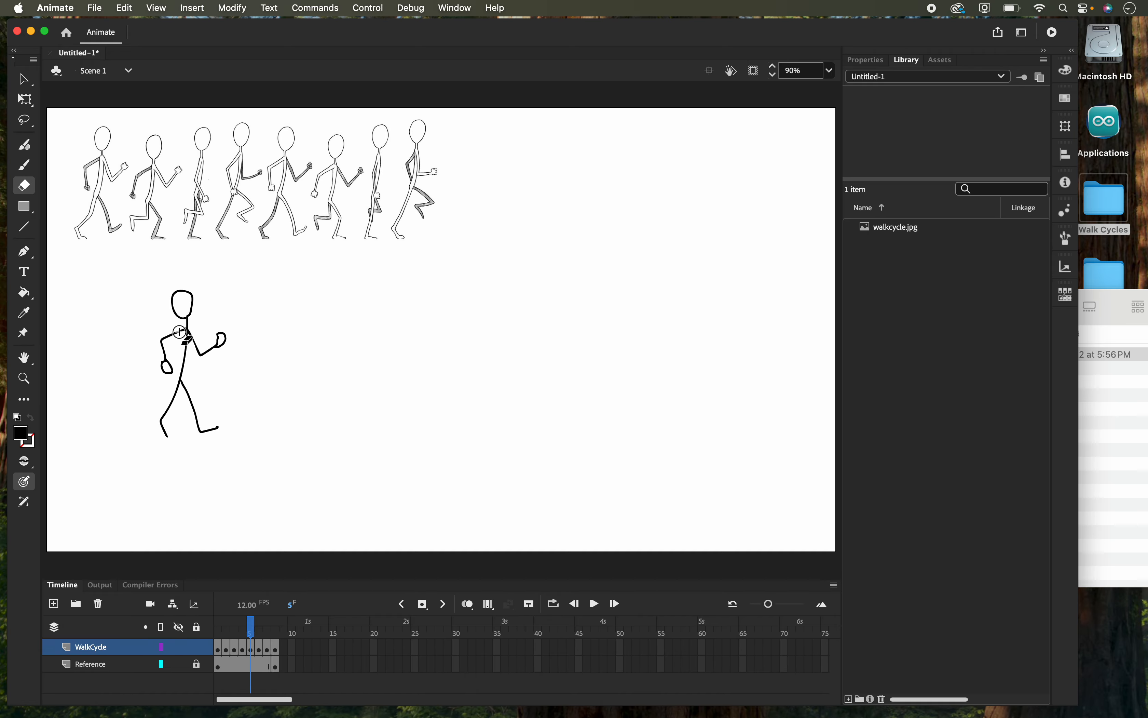
pyautogui.click(26, 164)
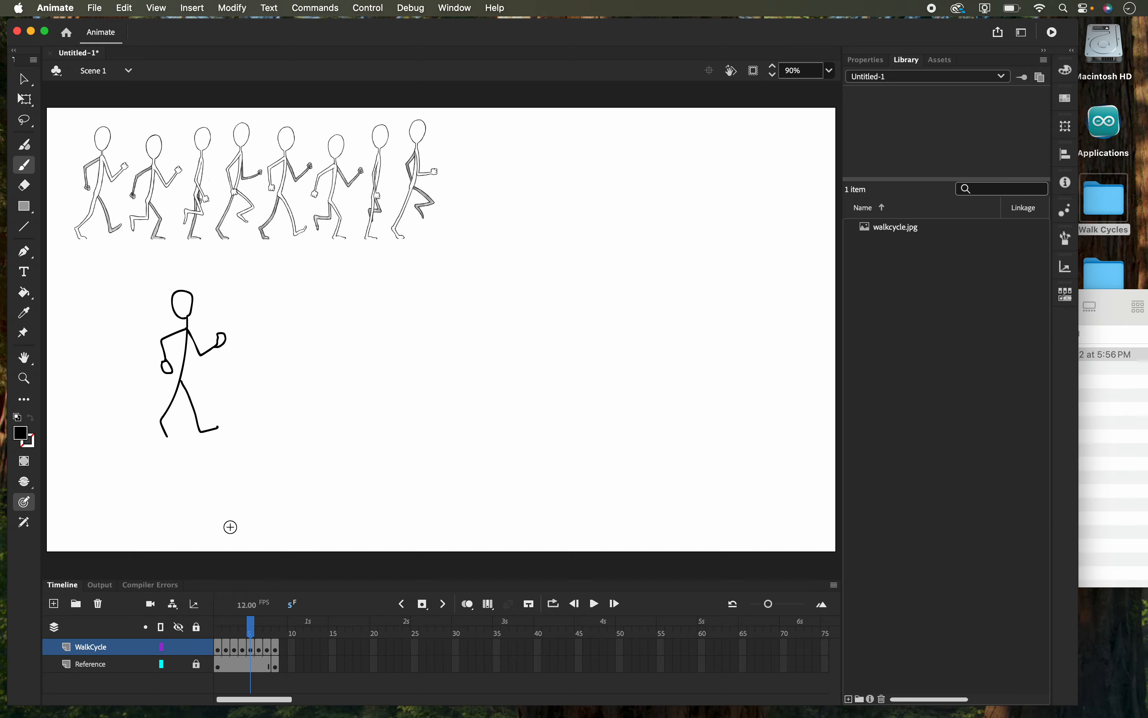
# - Test the movie to review the looping walk cycle at the current frame rate, and close the preview
pyautogui.click(363, 7)
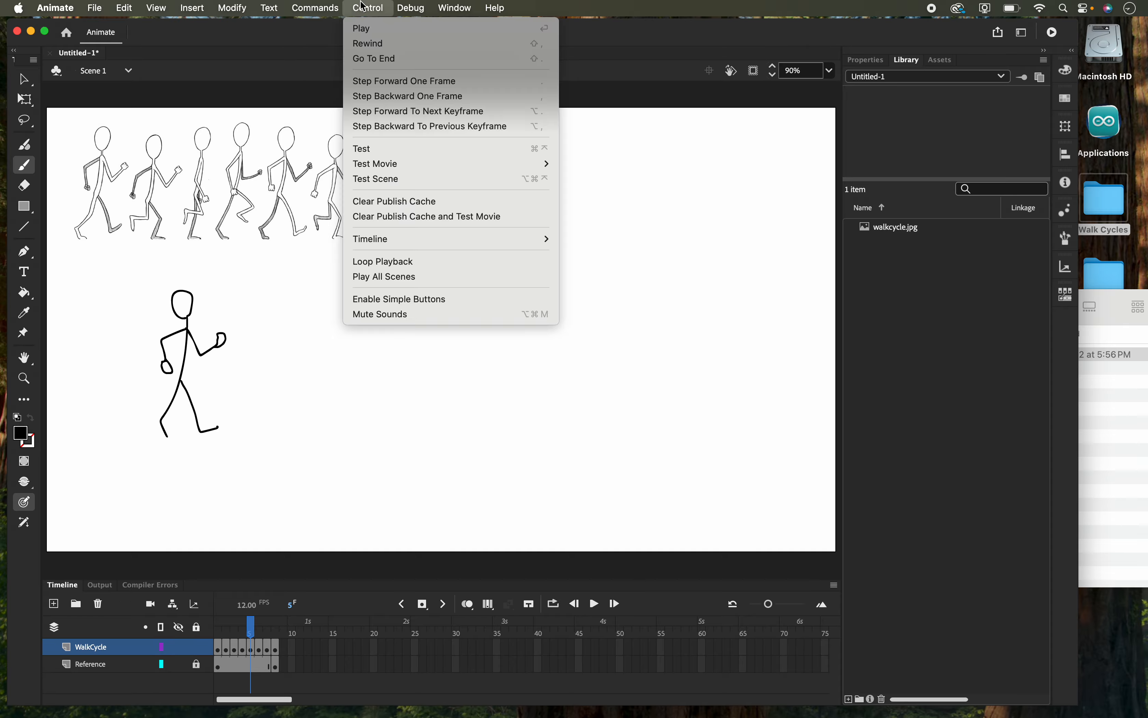
pyautogui.click(364, 150)
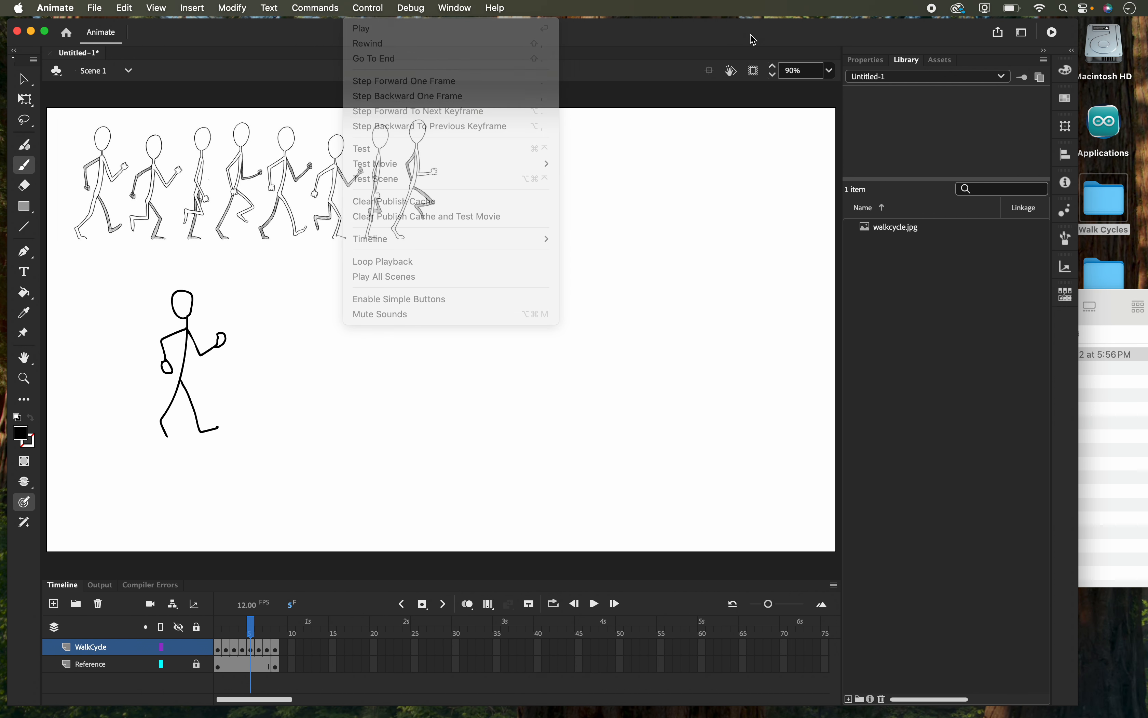
pyautogui.click(1056, 34)
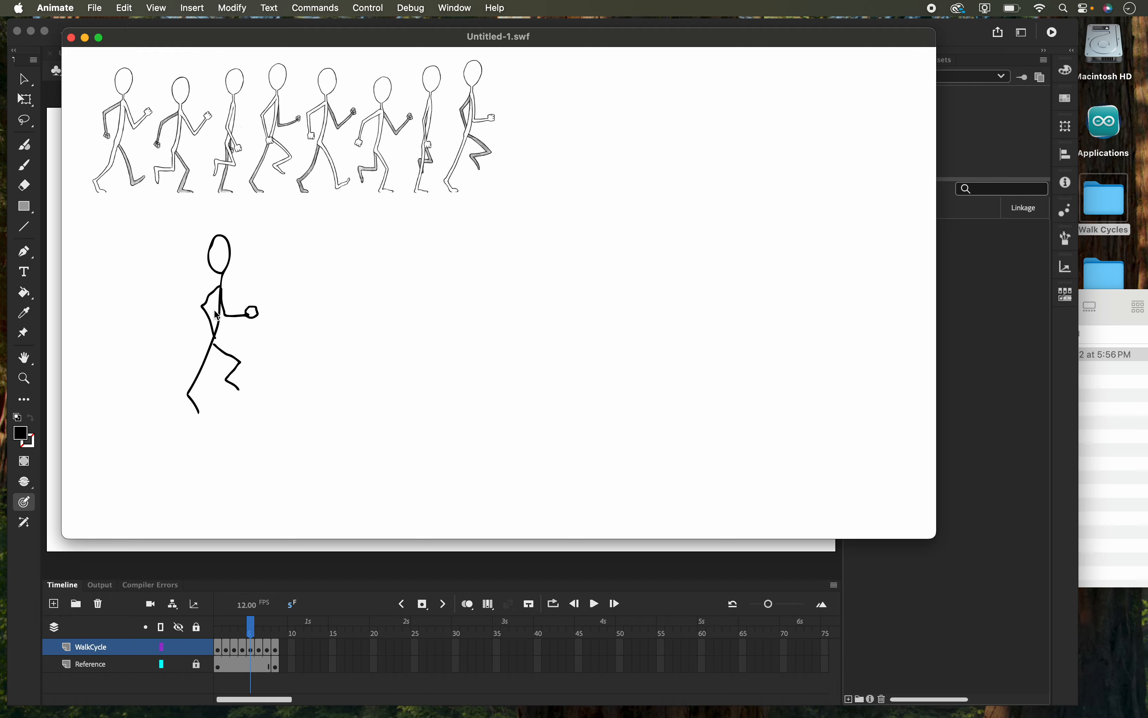
pyautogui.click(70, 37)
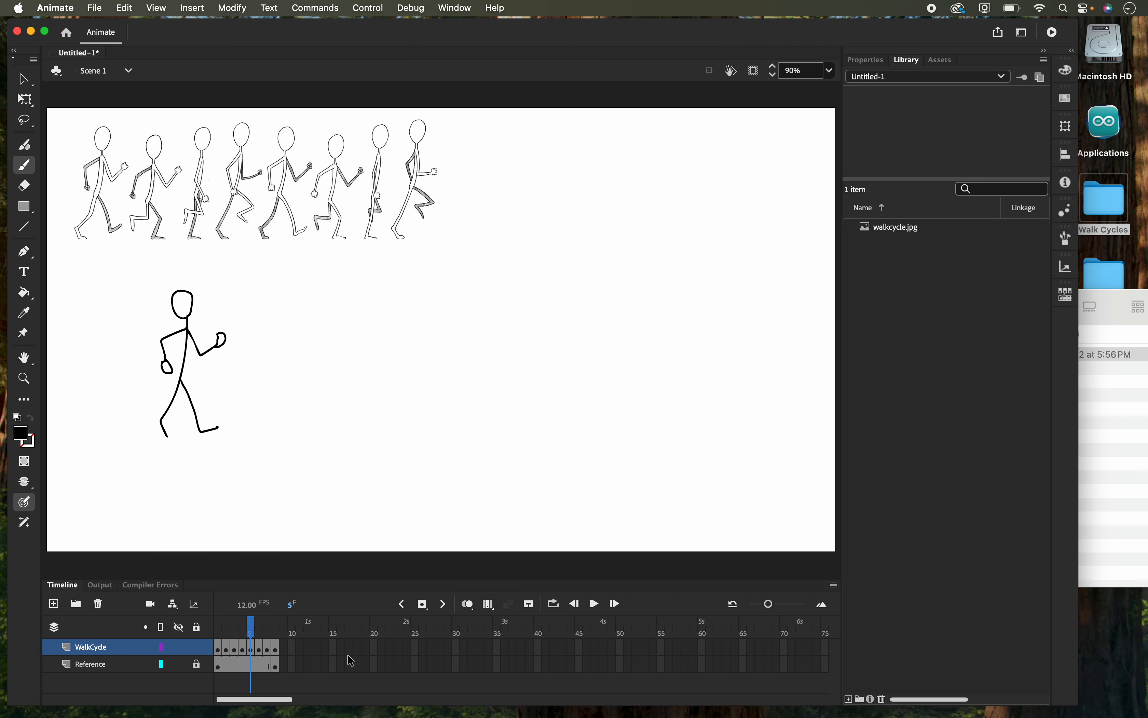
# - Set the document frame rate to 8 fps, test the movie at that speed, and close the preview
pyautogui.click(232, 9)
pyautogui.click(240, 29)
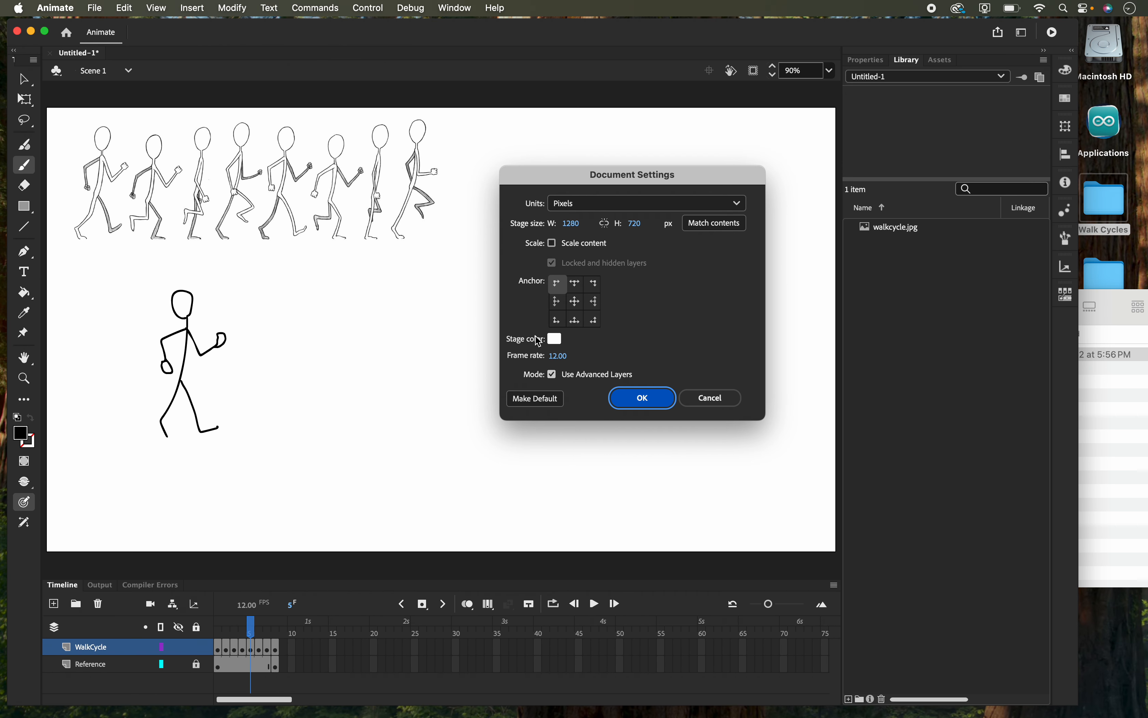
pyautogui.click(567, 370)
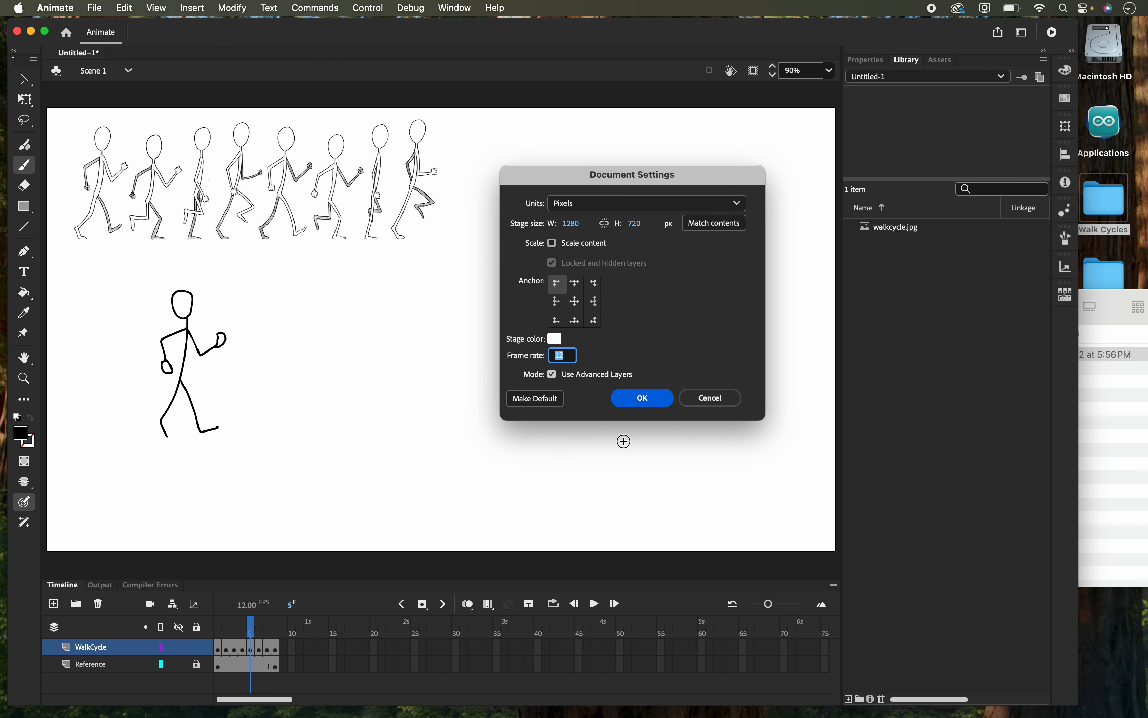
pyautogui.press('Return')
pyautogui.click(1052, 33)
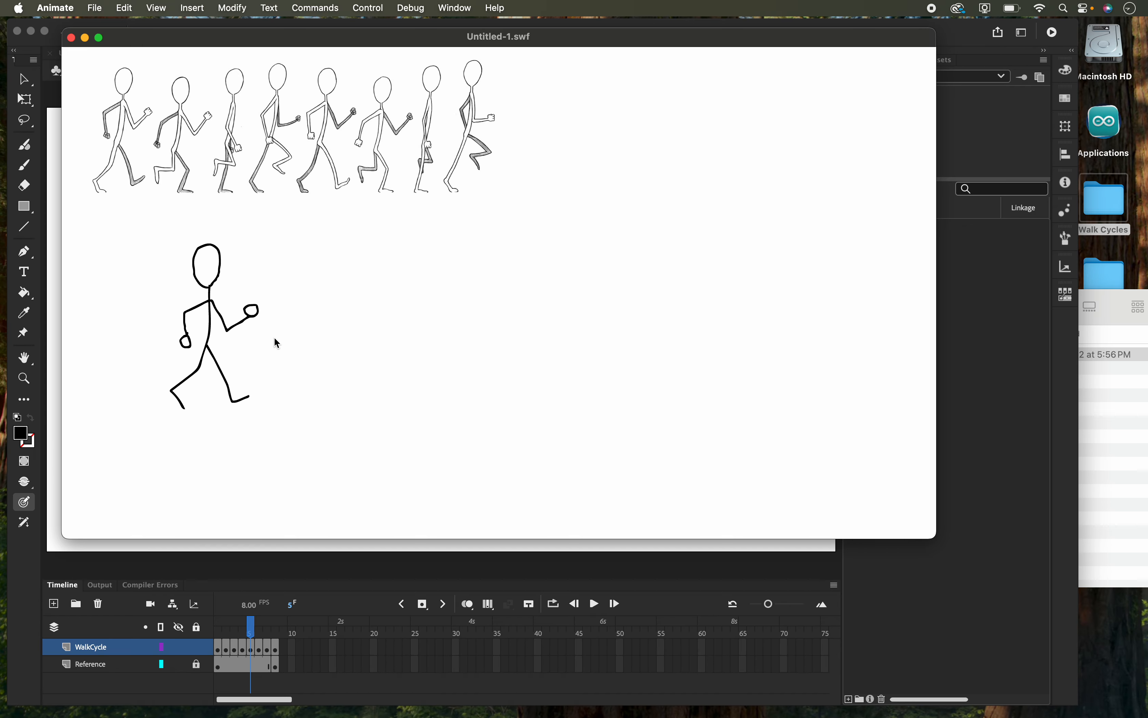
pyautogui.click(72, 38)
# - Set the document frame rate to 30 fps, test the movie at that speed, and close the preview
pyautogui.click(234, 7)
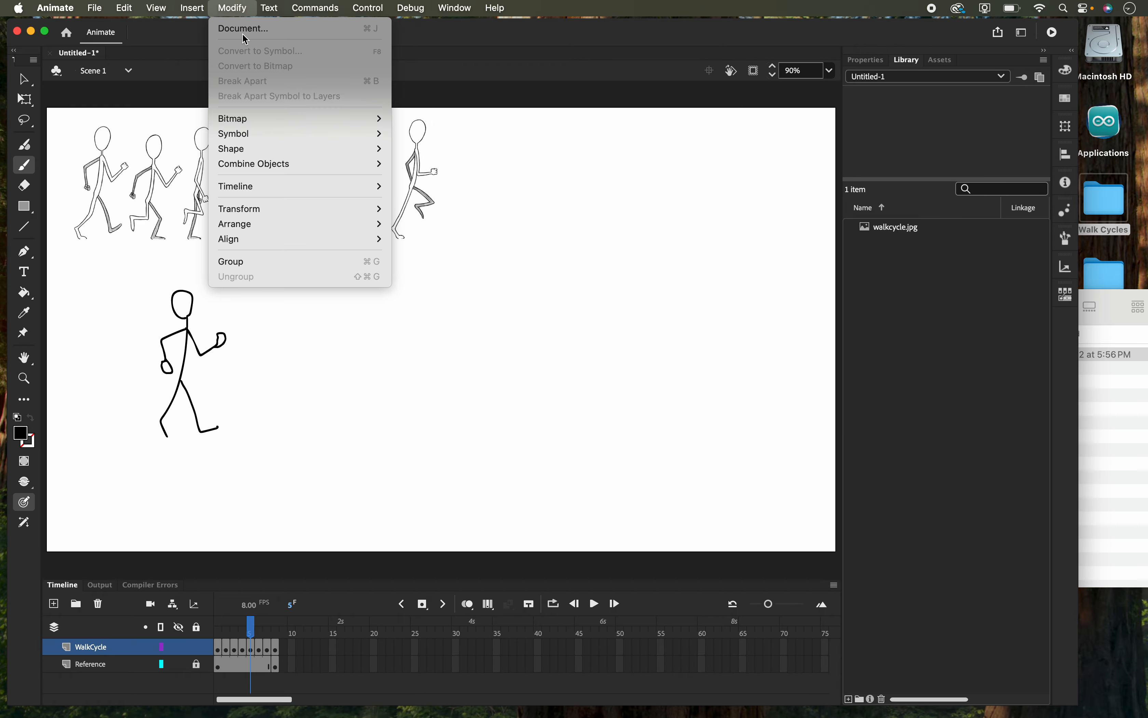
pyautogui.click(243, 34)
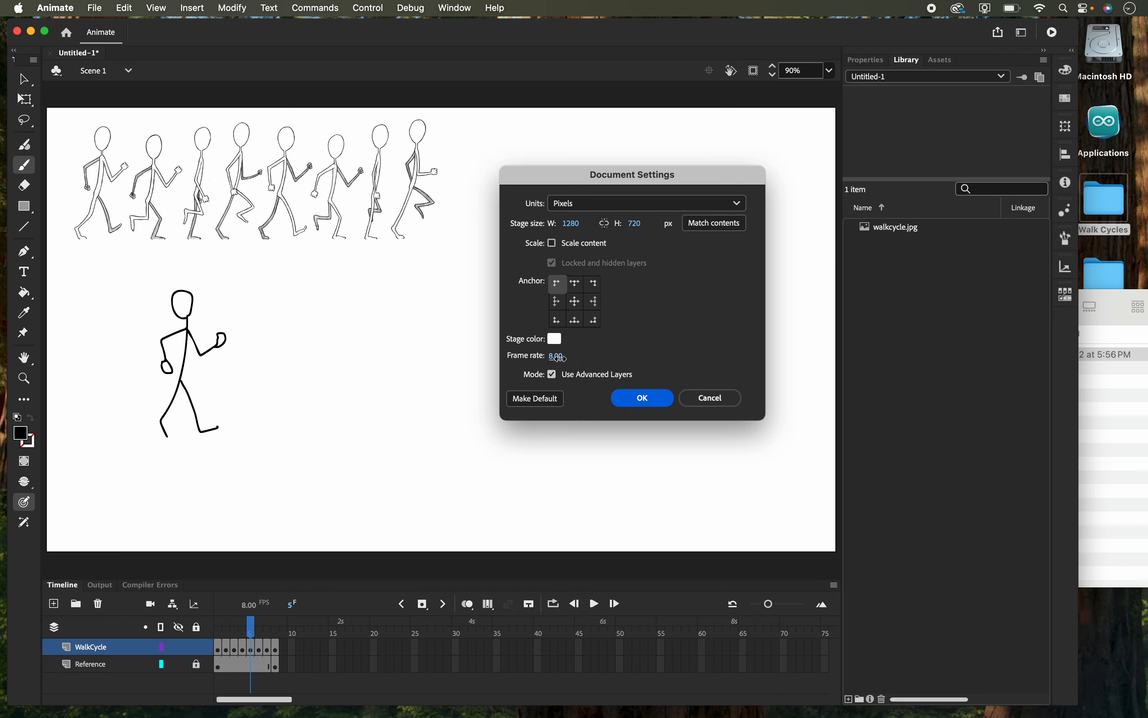
pyautogui.click(560, 357)
pyautogui.click(643, 399)
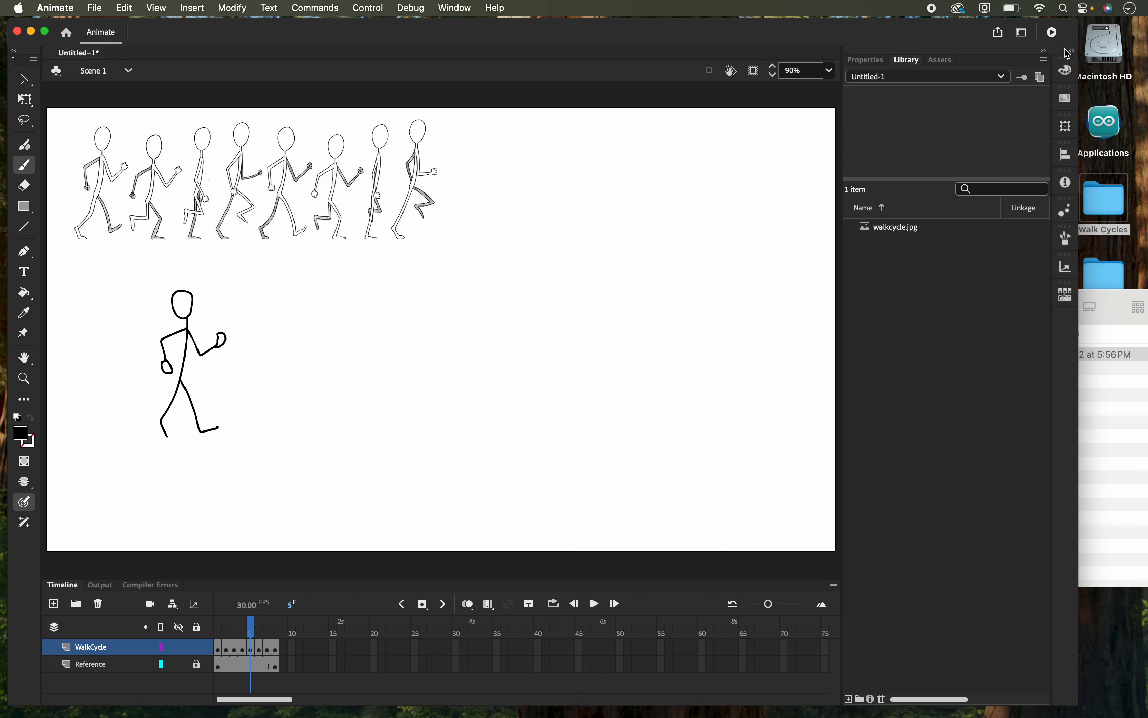
pyautogui.click(1055, 32)
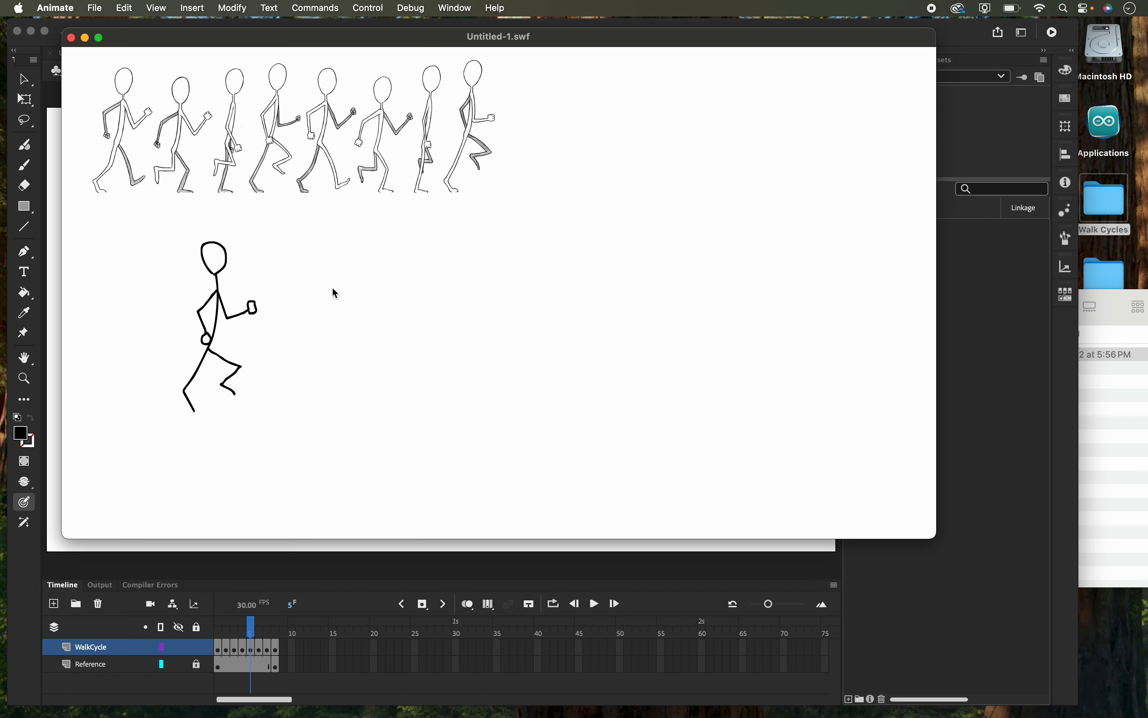
pyautogui.click(71, 38)
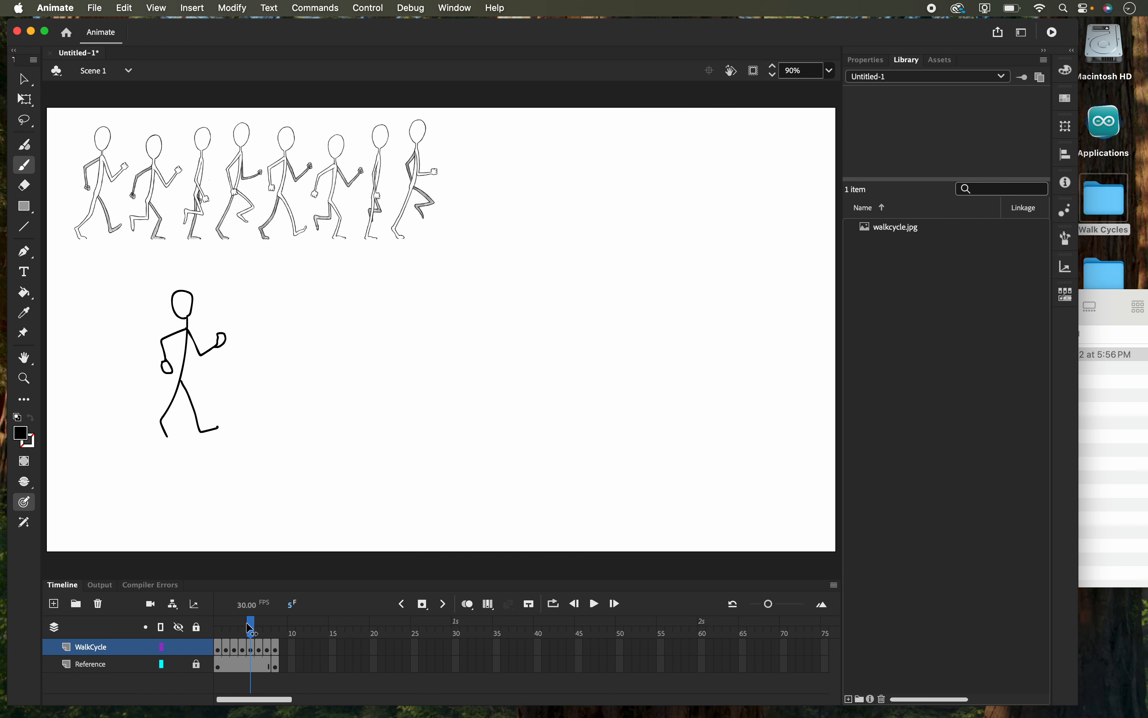
# - Scrub and step through the eight WalkCycle frames to compare the drawn poses of the first and second halves of the cycle
pyautogui.moveTo(251, 629)
pyautogui.mouseDown()
pyautogui.moveTo(209, 630)
pyautogui.moveTo(280, 629)
pyautogui.moveTo(262, 621)
pyautogui.mouseUp()
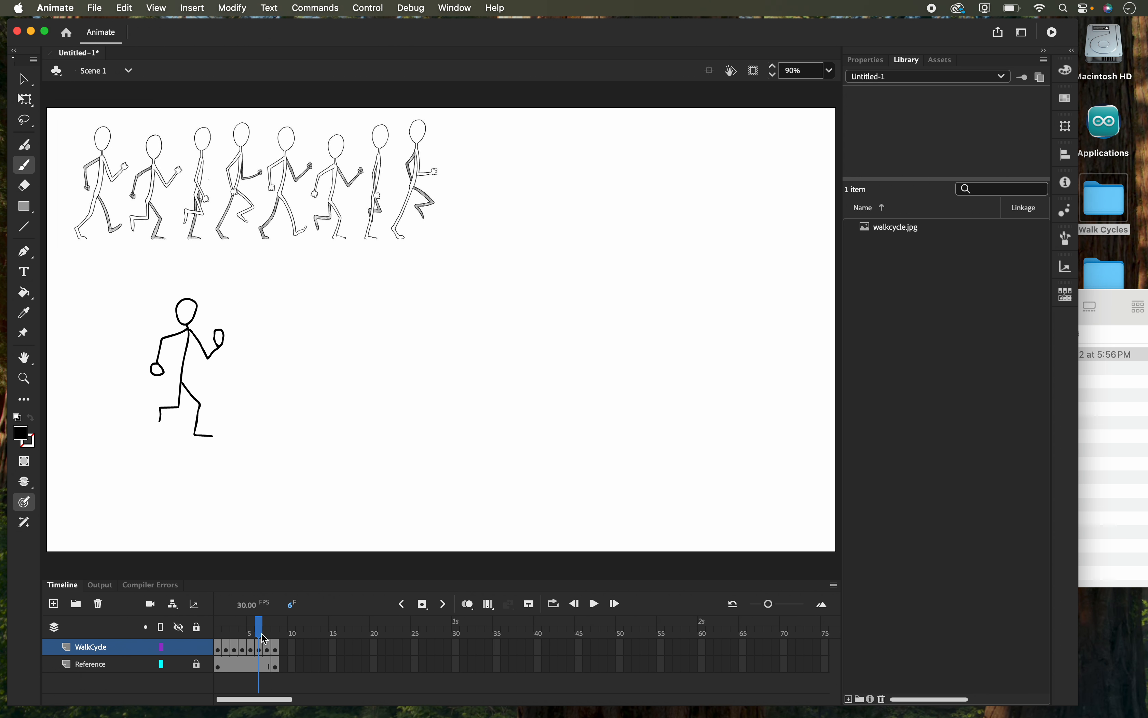
pyautogui.moveTo(265, 638)
pyautogui.mouseDown()
pyautogui.moveTo(217, 636)
pyautogui.moveTo(277, 639)
pyautogui.mouseUp()
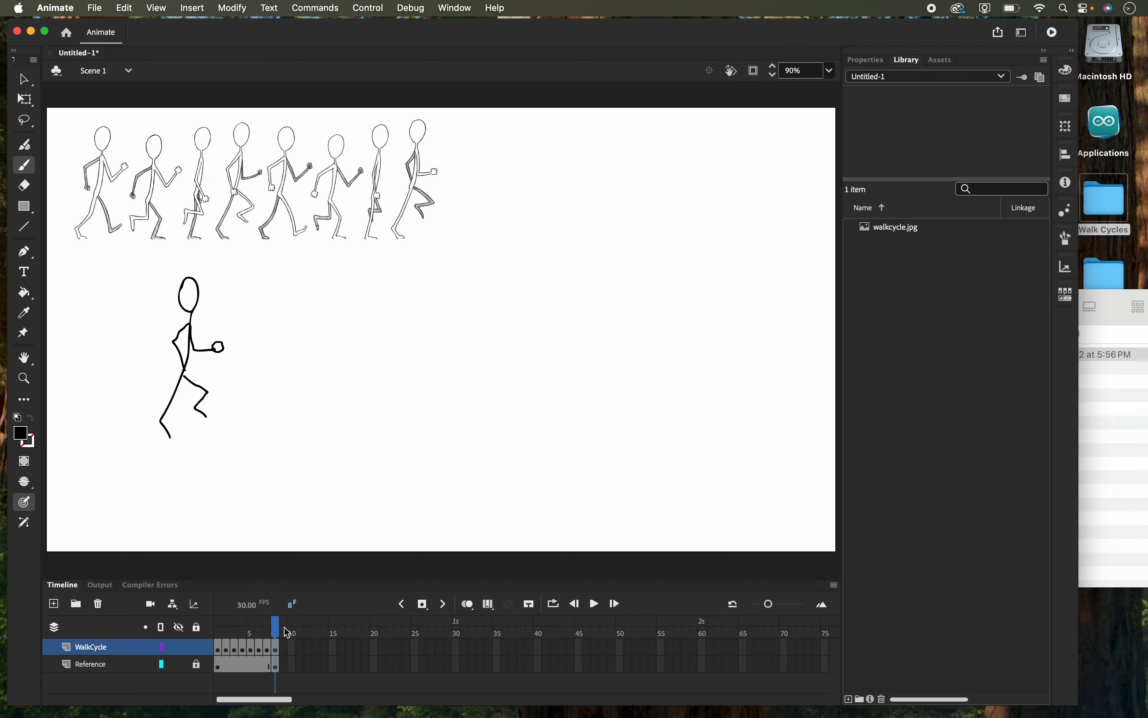
pyautogui.moveTo(283, 631)
pyautogui.mouseDown()
pyautogui.moveTo(227, 631)
pyautogui.moveTo(267, 631)
pyautogui.mouseUp()
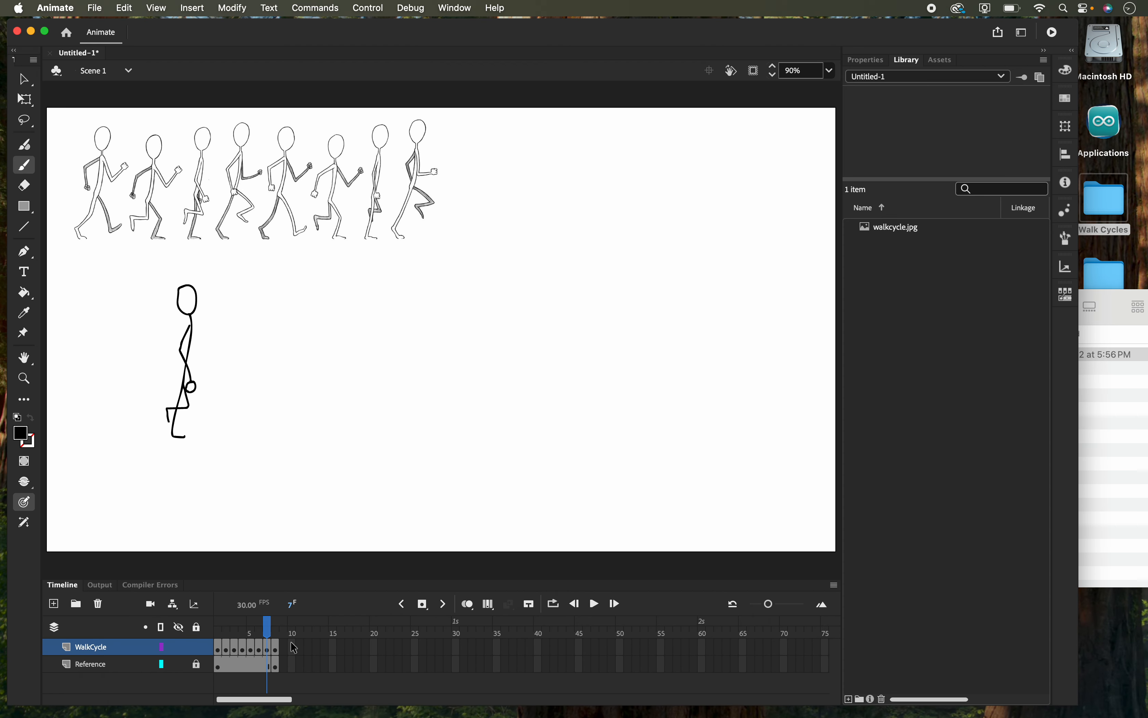
pyautogui.click(222, 657)
pyautogui.click(229, 656)
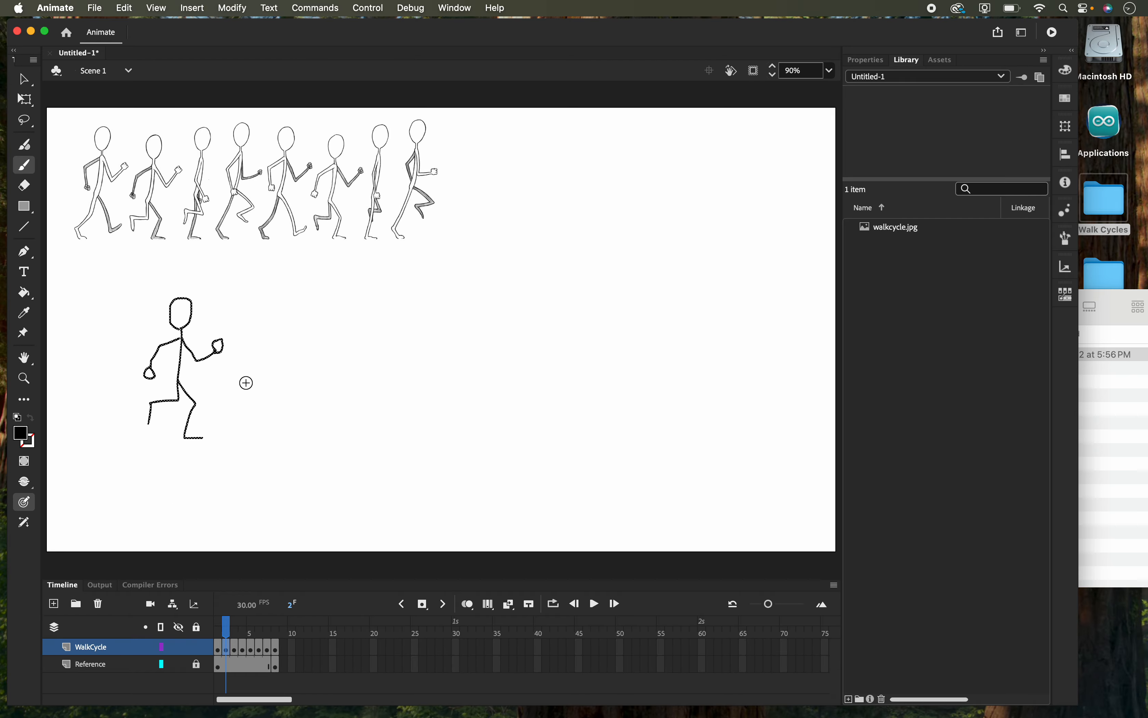
pyautogui.click(234, 650)
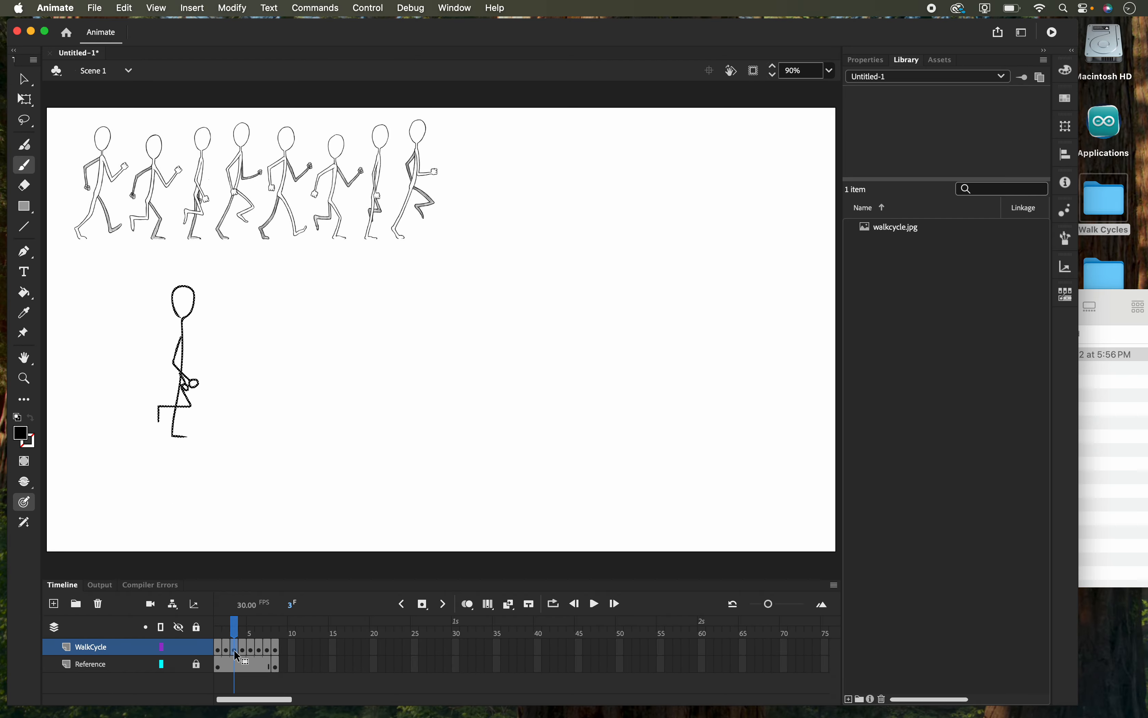
pyautogui.click(242, 649)
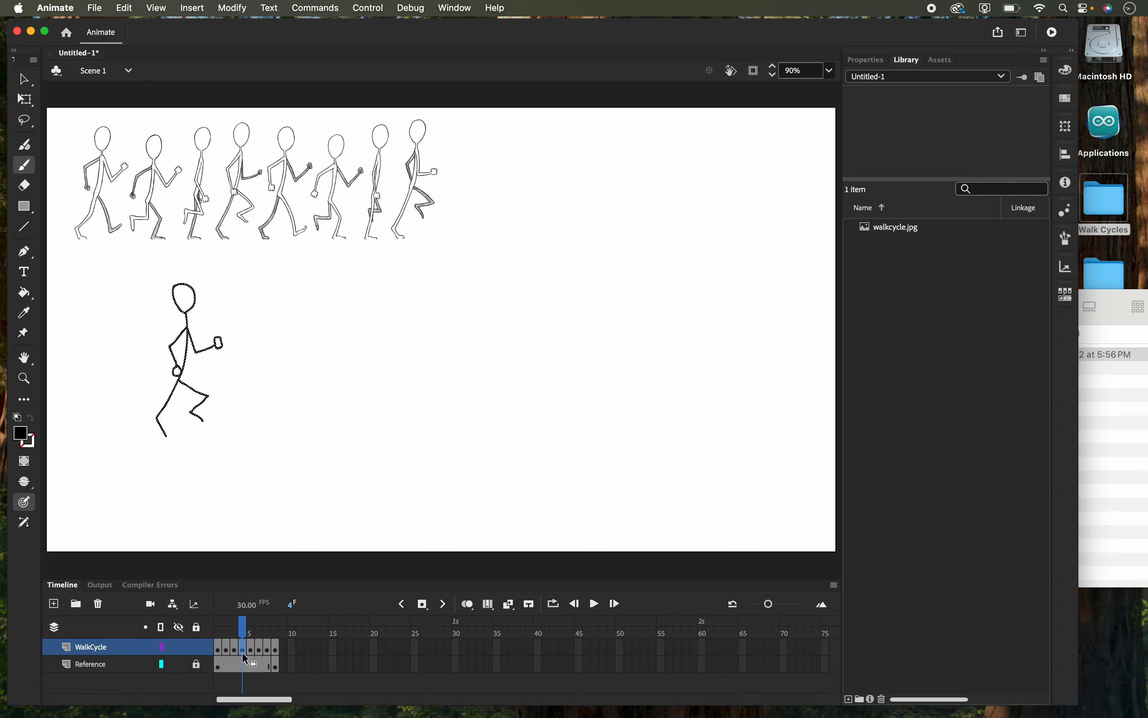
pyautogui.click(222, 654)
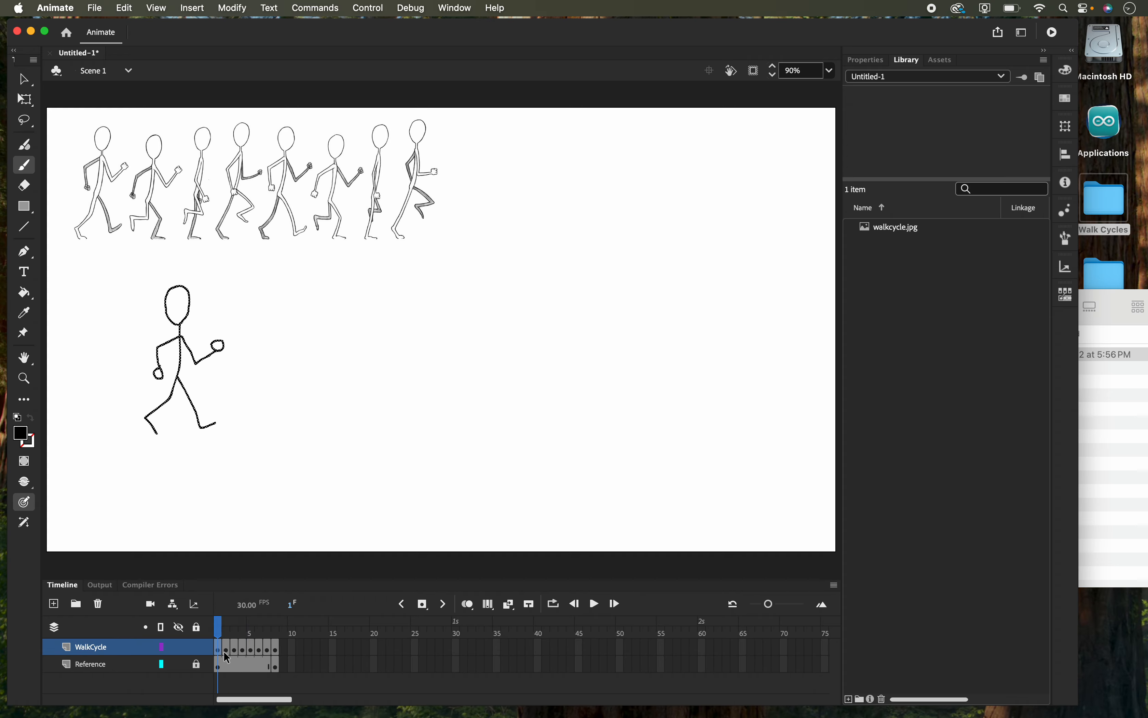
pyautogui.click(274, 649)
pyautogui.click(268, 648)
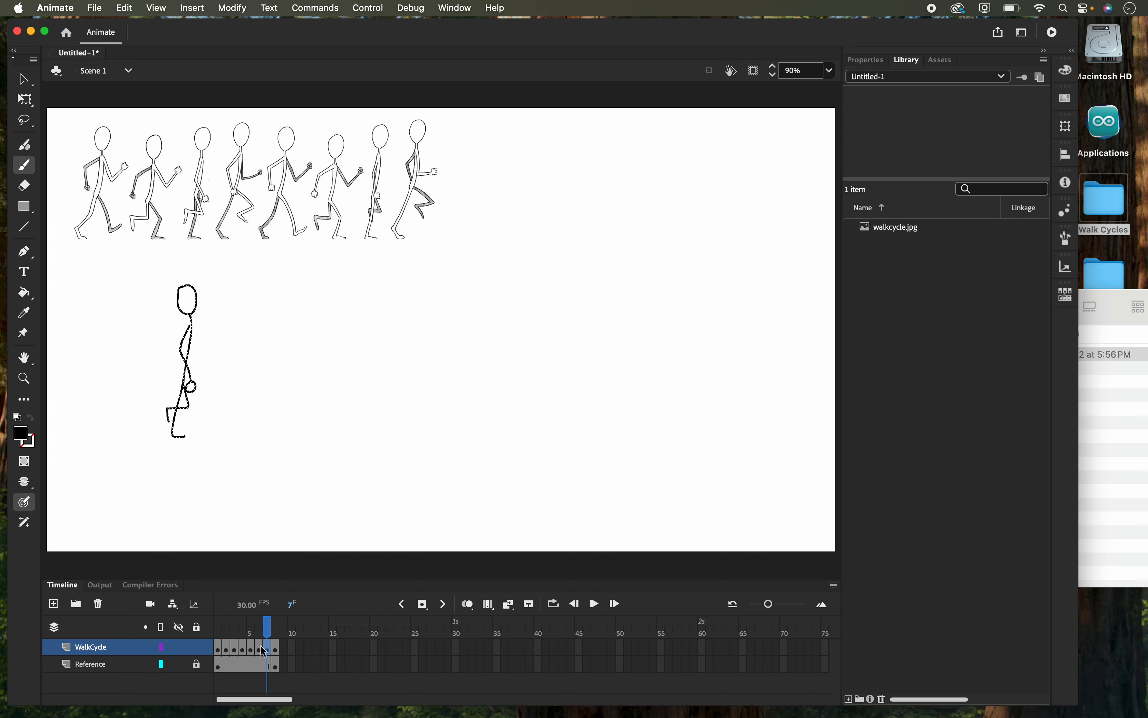
pyautogui.click(259, 649)
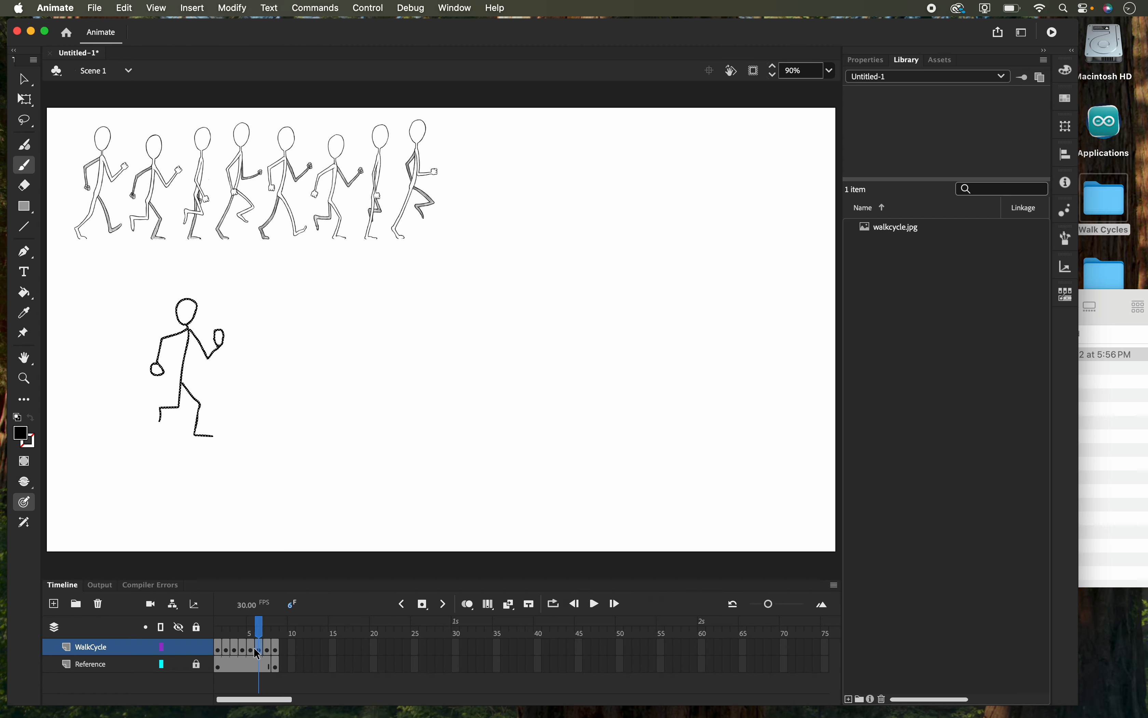
pyautogui.click(252, 649)
pyautogui.click(284, 649)
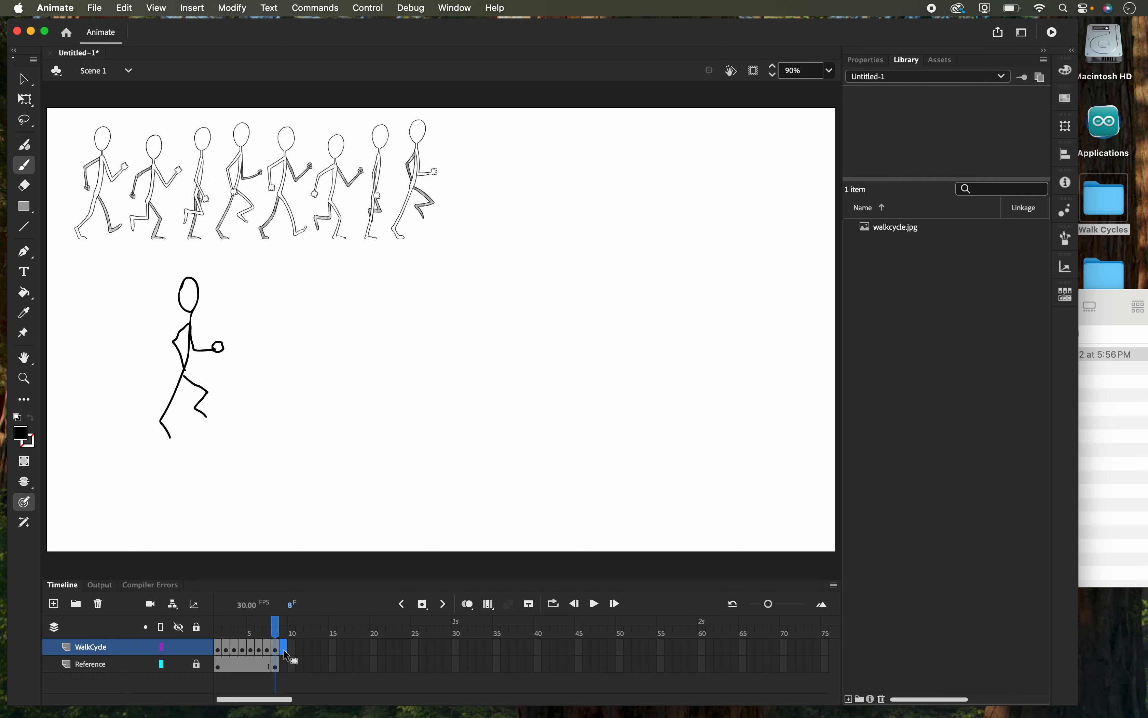
# - Add a blank keyframe at frame 9 of the WalkCycle layer, and clear that keyframe
pyautogui.rightClick(283, 649)
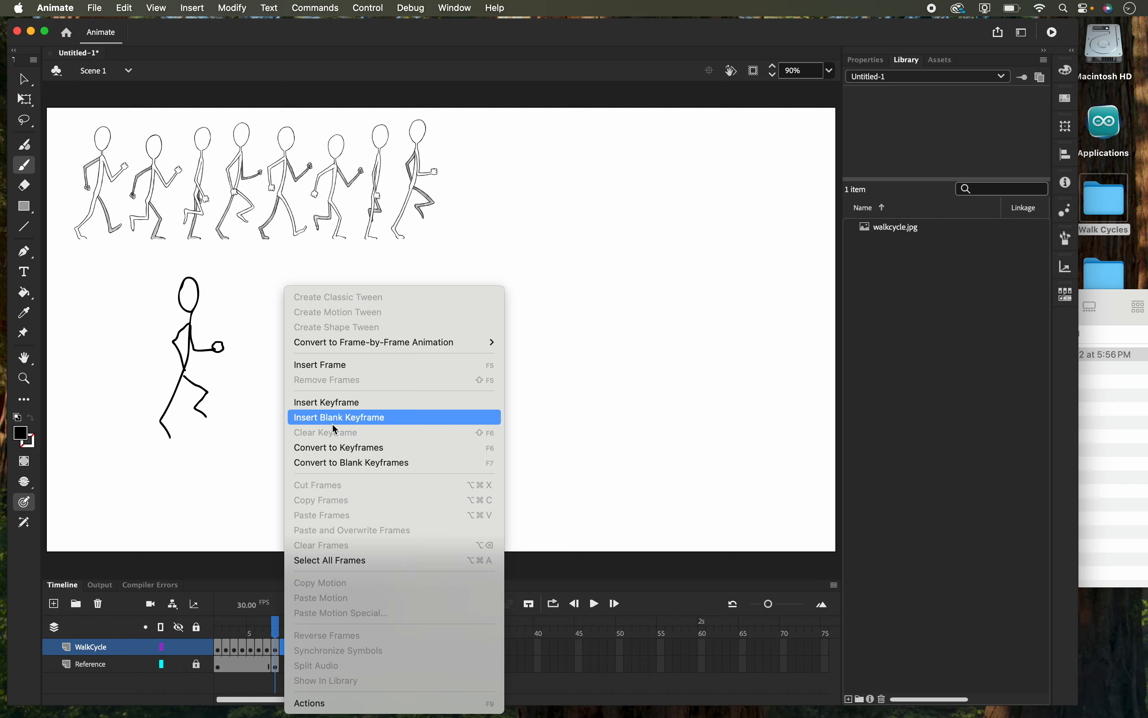
pyautogui.click(332, 459)
pyautogui.click(268, 648)
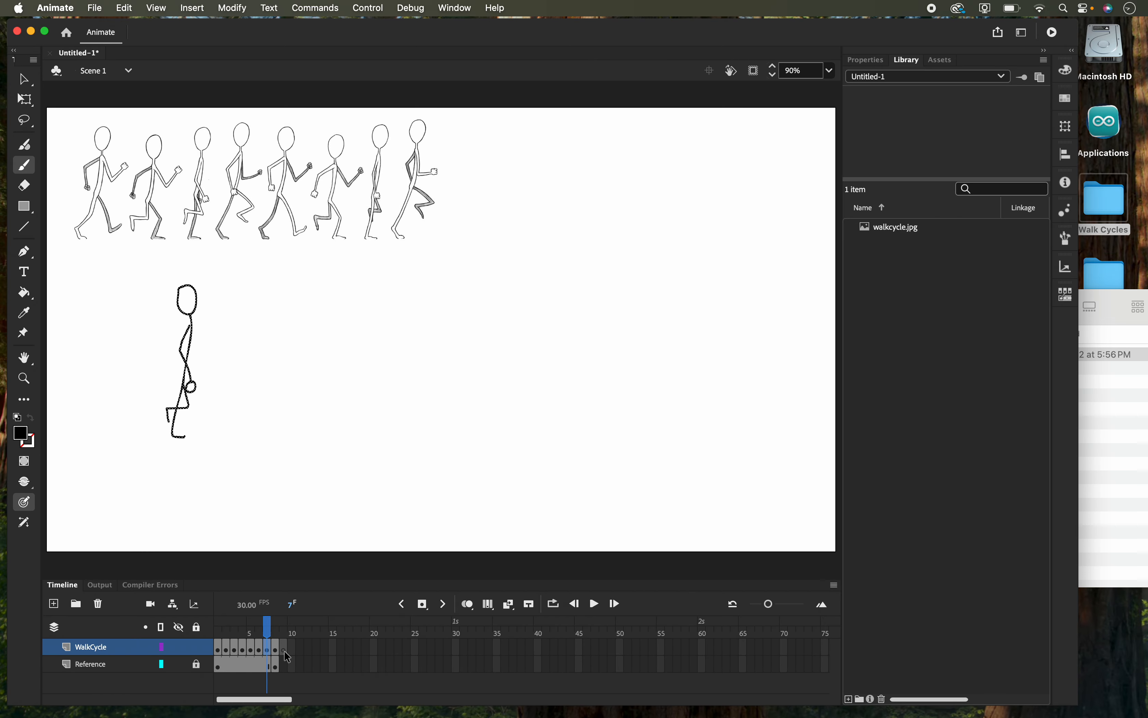
pyautogui.click(283, 649)
pyautogui.rightClick(285, 649)
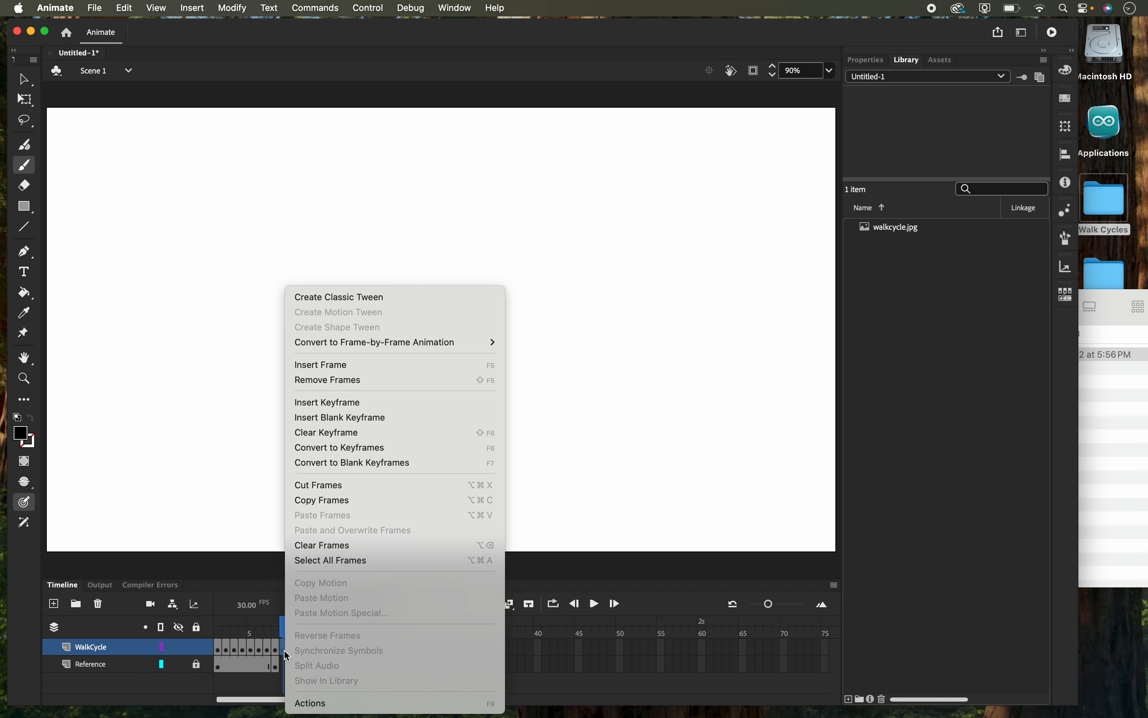
pyautogui.click(311, 433)
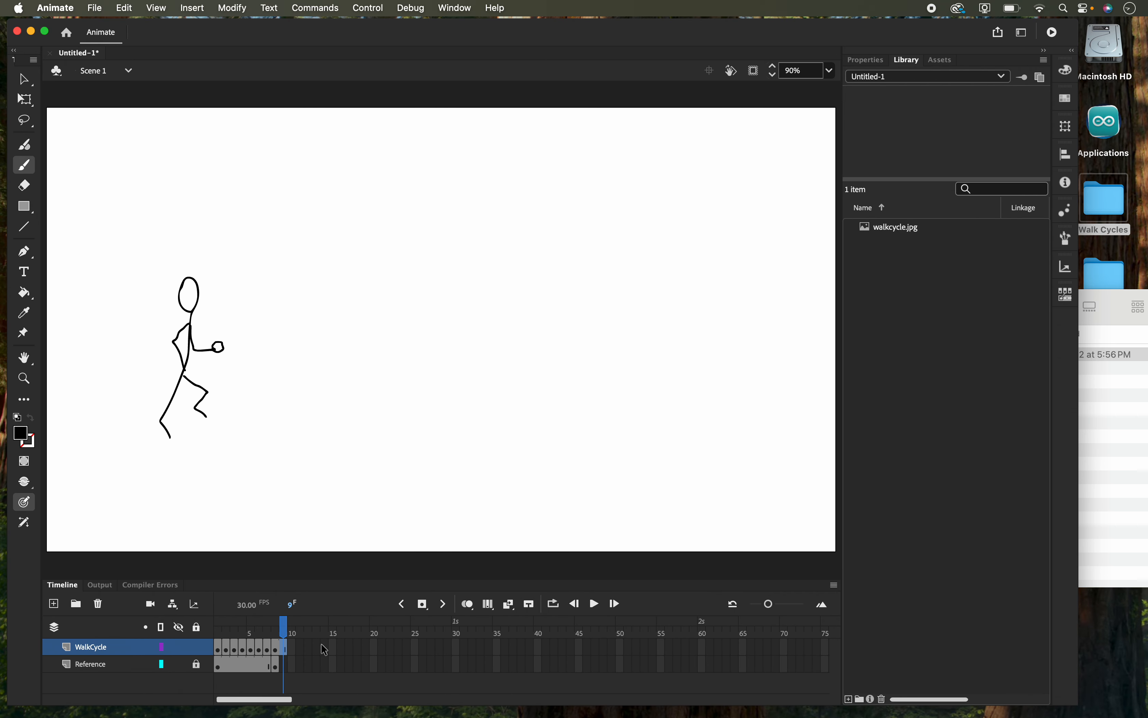
# - Convert frame 9 of the WalkCycle layer to a blank keyframe again, remove that frame entirely, and return to frame 8
pyautogui.press('F7')
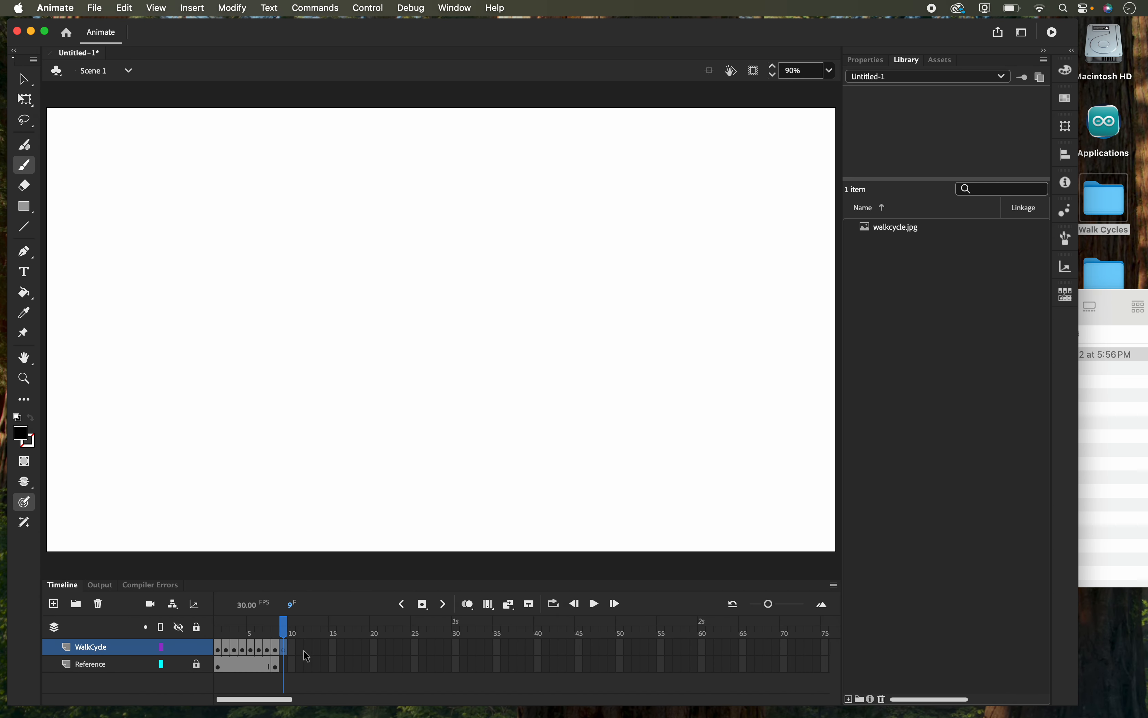
pyautogui.rightClick(285, 648)
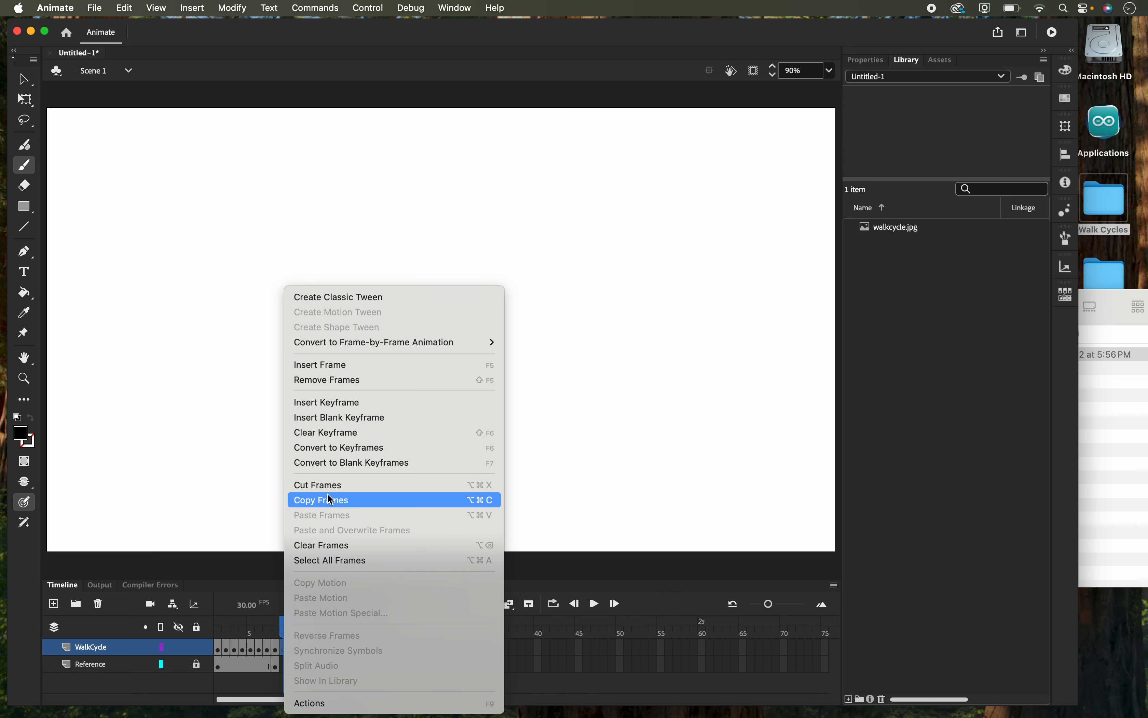
pyautogui.click(326, 380)
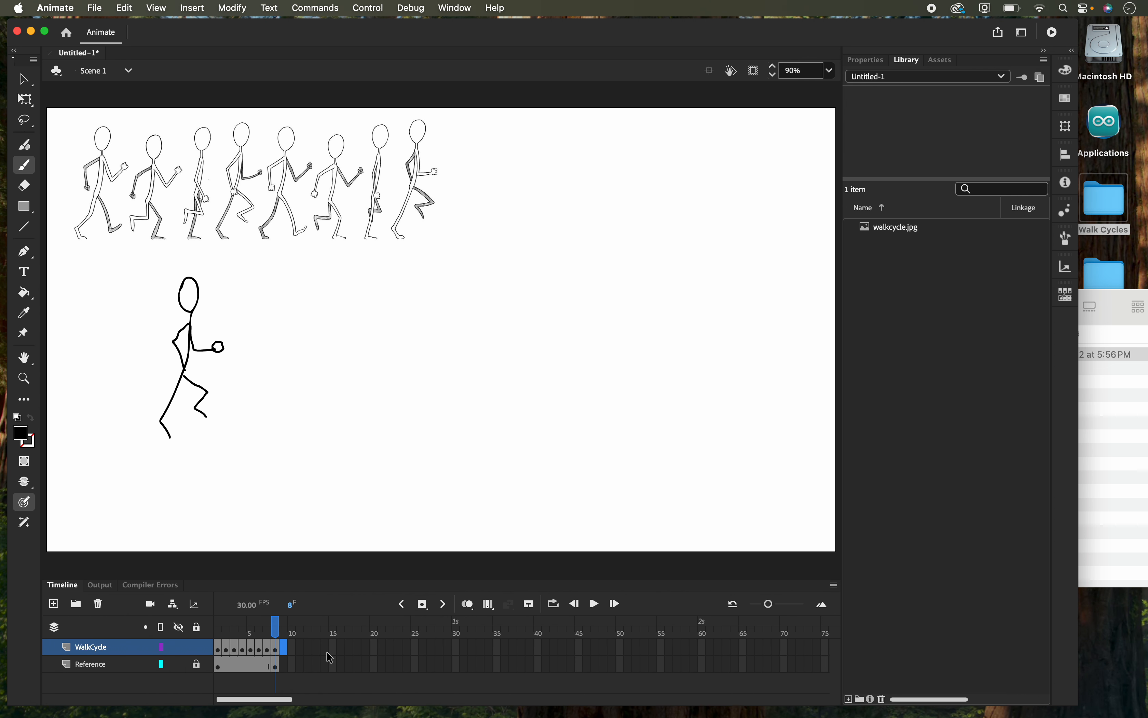
pyautogui.moveTo(277, 633)
pyautogui.mouseDown()
pyautogui.moveTo(219, 631)
pyautogui.moveTo(277, 636)
pyautogui.mouseUp()
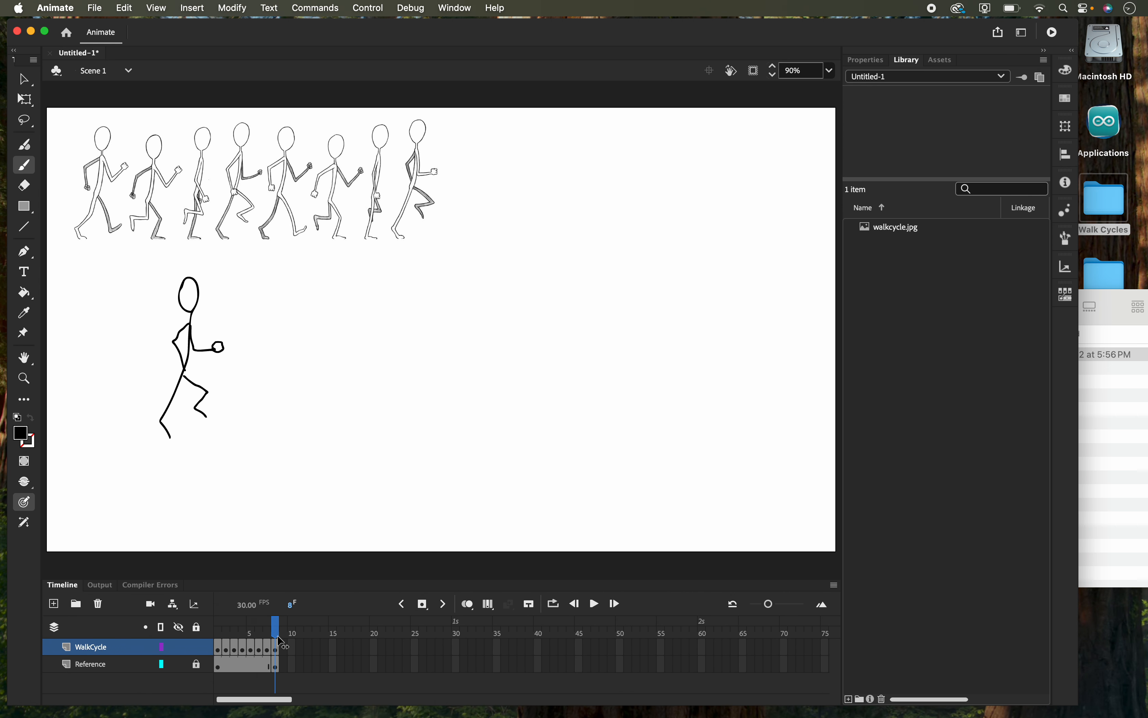